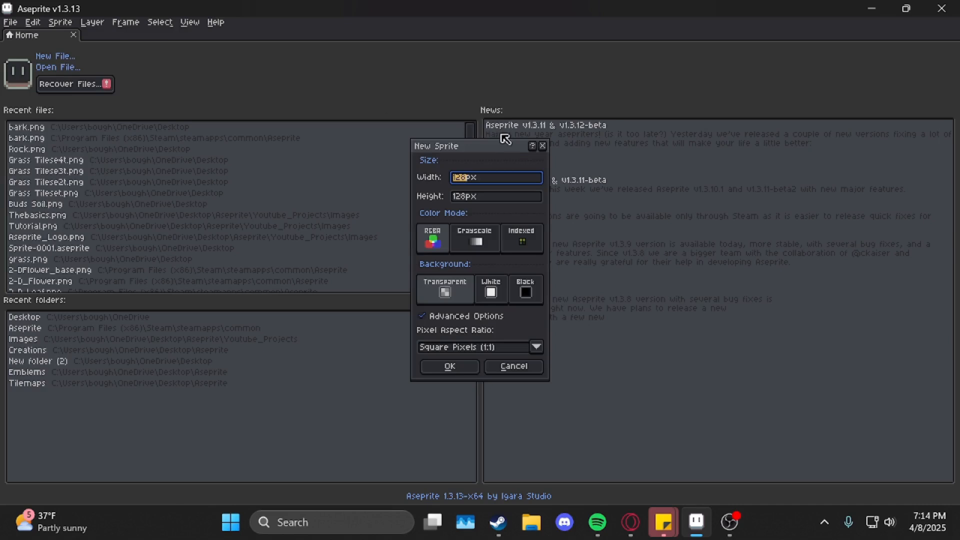
# Create a 128 × 128 px RGBA sprite with a transparent background and square pixels
pyautogui.click(458, 369)
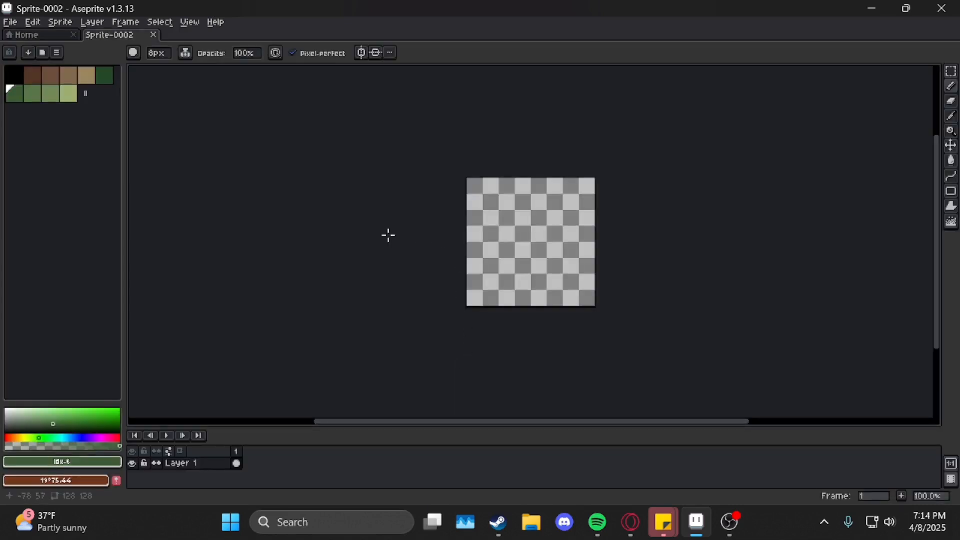
pyautogui.scroll(2, 555, 229)
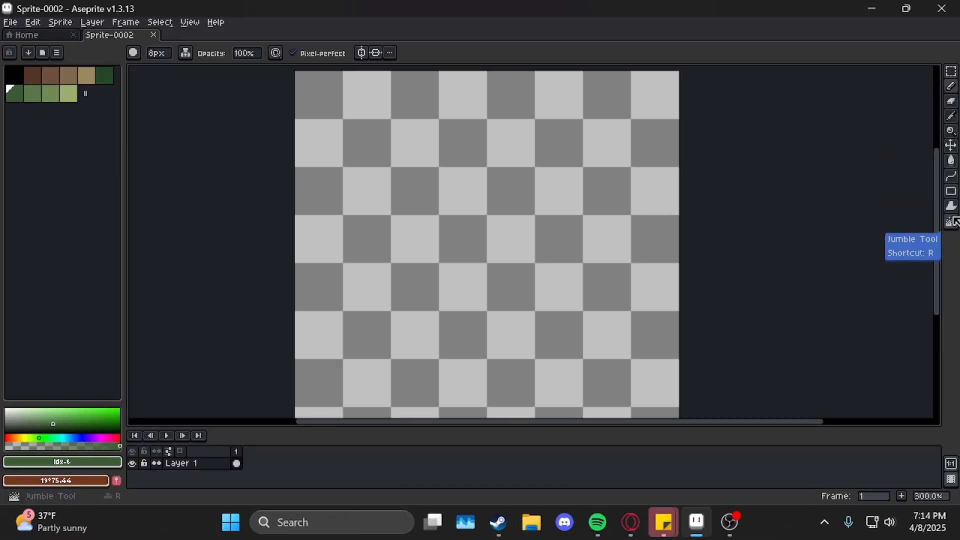
# Make a rectangular marquee selection about 81 × 65 px on the canvas and move it up and to the left
pyautogui.click(954, 75)
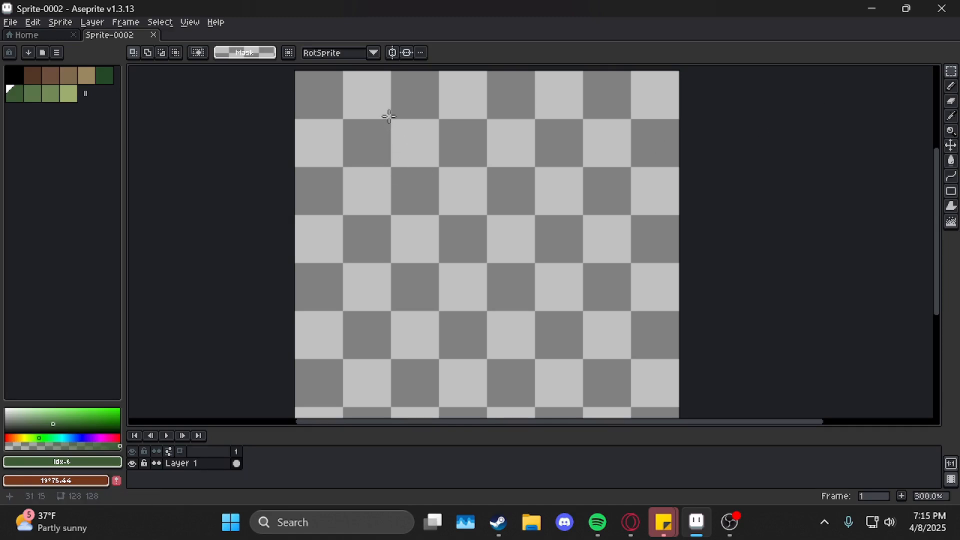
pyautogui.moveTo(389, 118); pyautogui.dragTo(629, 310)
pyautogui.moveTo(543, 237); pyautogui.dragTo(511, 216)
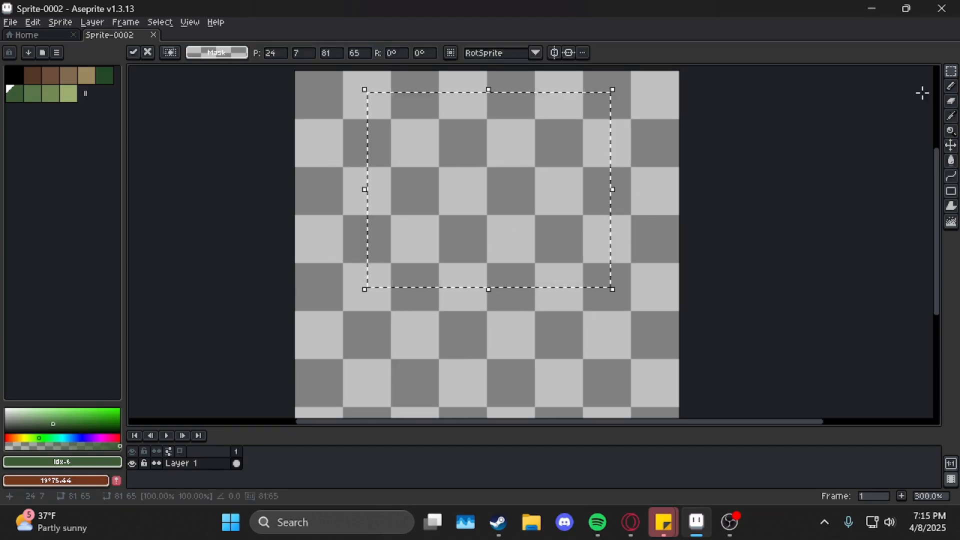
# Replace the selection with an elliptical marquee about 97 × 87 px and move it to the canvas's upper edge
pyautogui.click(953, 75)
pyautogui.click(891, 71)
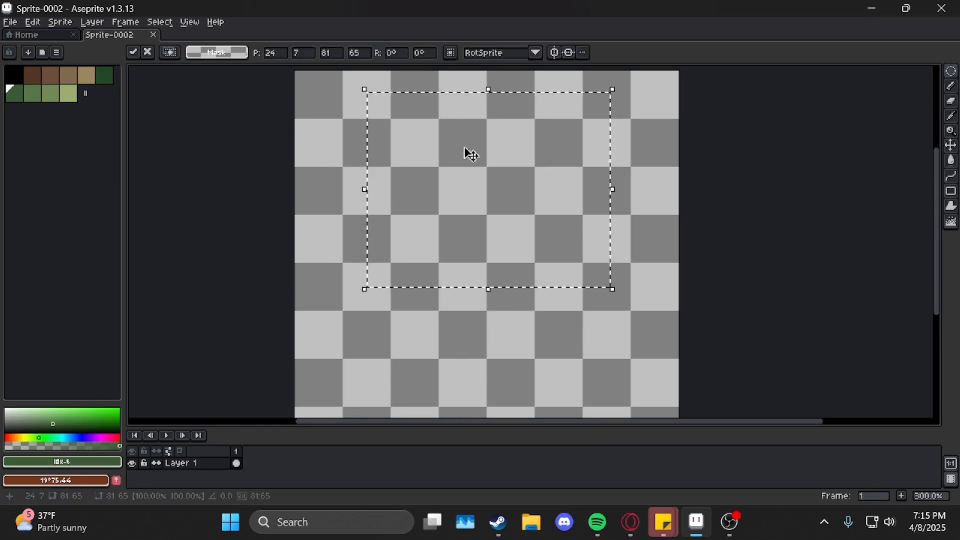
pyautogui.moveTo(331, 126); pyautogui.dragTo(623, 388)
pyautogui.moveTo(510, 259); pyautogui.dragTo(531, 203)
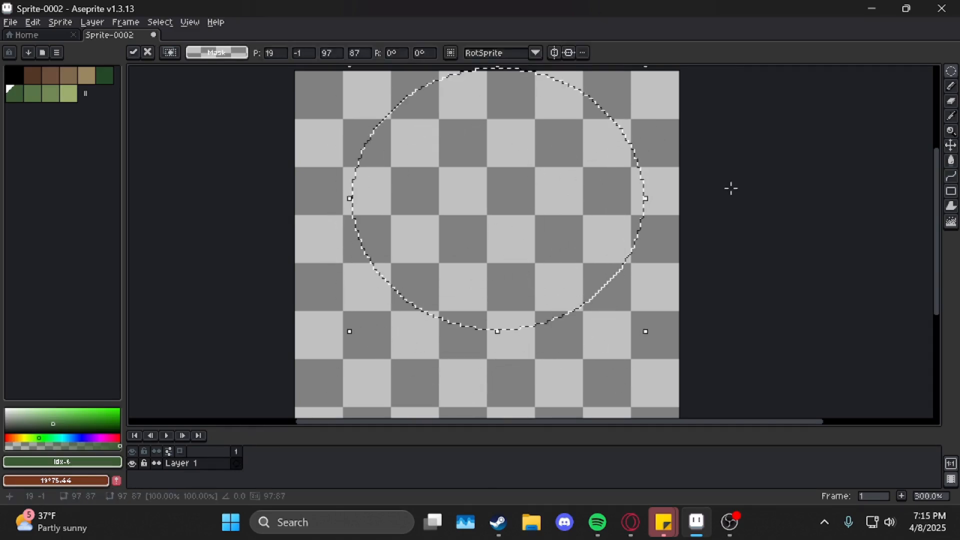
# Draw a freehand Lasso selection about 51 × 47 px, and replace it with another about 34 × 60 px
pyautogui.click(951, 71)
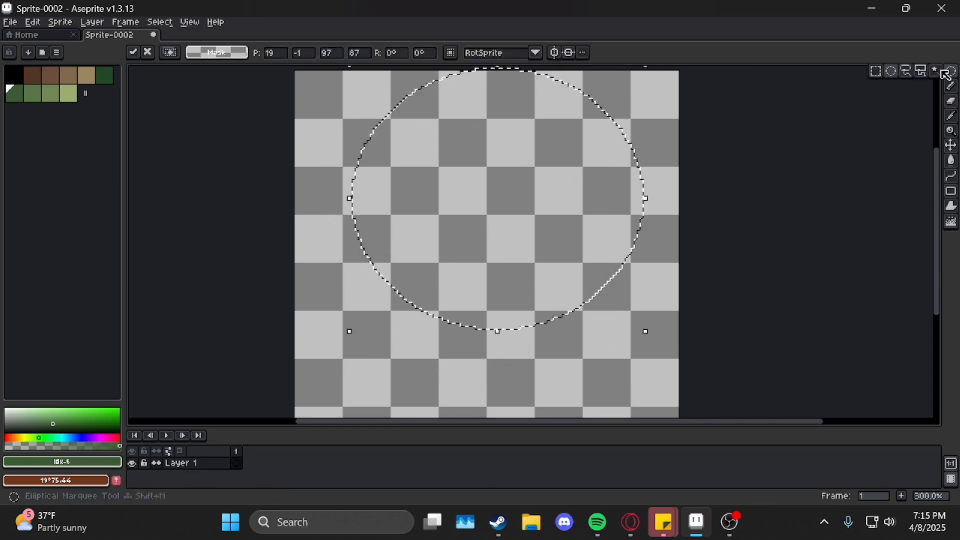
pyautogui.click(913, 76)
pyautogui.click(649, 111)
pyautogui.moveTo(475, 135)
pyautogui.mouseDown()
pyautogui.moveTo(445, 148)
pyautogui.moveTo(371, 256)
pyautogui.mouseUp()
pyautogui.moveTo(458, 179); pyautogui.dragTo(481, 133)
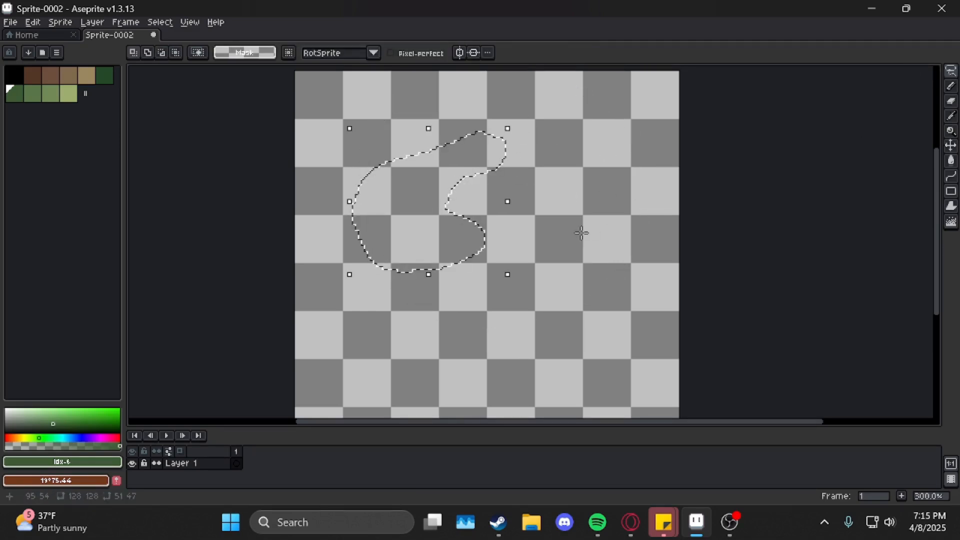
pyautogui.moveTo(569, 252)
pyautogui.mouseDown()
pyautogui.moveTo(640, 190)
pyautogui.moveTo(599, 178)
pyautogui.moveTo(583, 161)
pyautogui.moveTo(597, 126)
pyautogui.moveTo(567, 124)
pyautogui.moveTo(545, 161)
pyautogui.moveTo(559, 199)
pyautogui.moveTo(586, 210)
pyautogui.moveTo(564, 255)
pyautogui.mouseUp()
pyautogui.moveTo(468, 310)
pyautogui.mouseDown()
pyautogui.moveTo(489, 291)
pyautogui.moveTo(450, 219)
pyautogui.moveTo(482, 171)
pyautogui.moveTo(442, 131)
pyautogui.moveTo(396, 180)
pyautogui.moveTo(469, 310)
pyautogui.mouseUp()
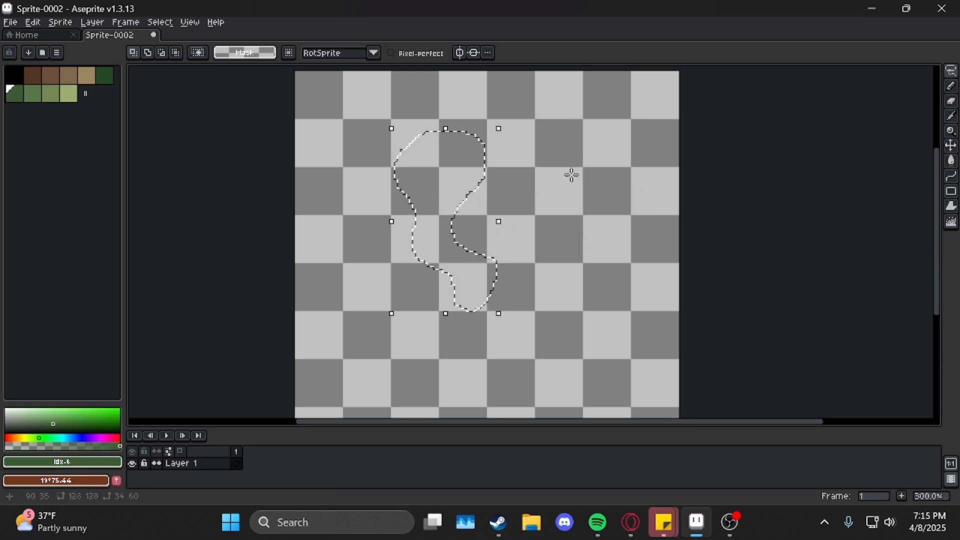
# Try a short Polygonal Lasso selection in the canvas's upper right area and deselect everything
pyautogui.moveTo(951, 71); pyautogui.dragTo(921, 73)
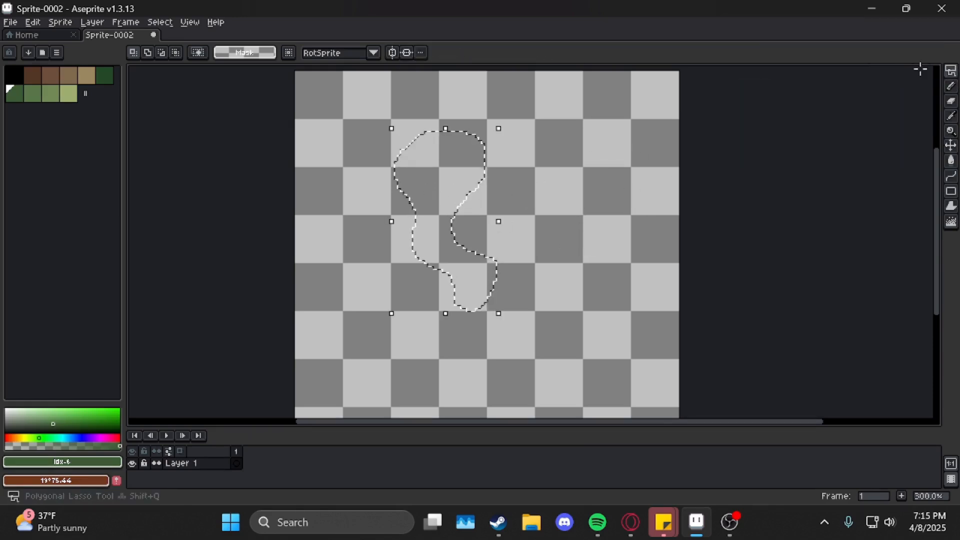
pyautogui.click(536, 123)
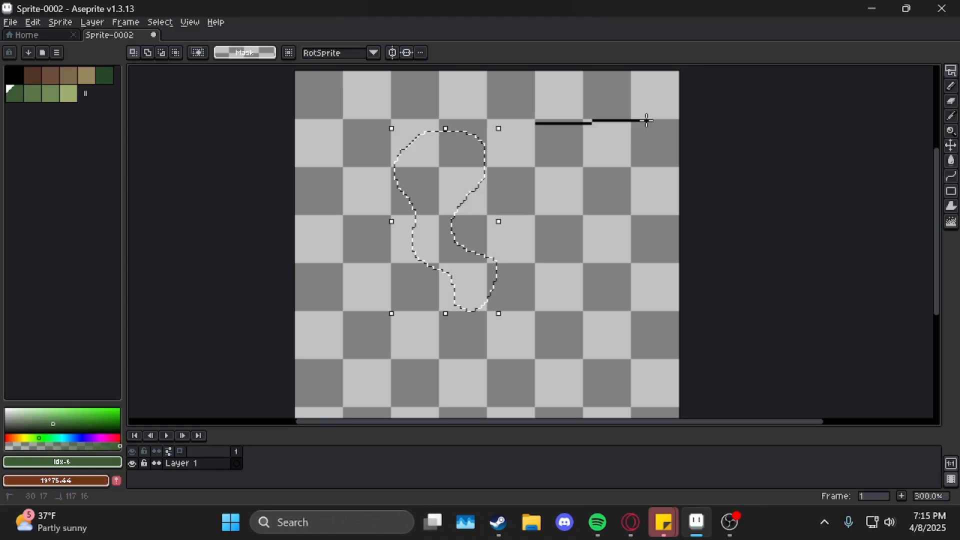
pyautogui.doubleClick(644, 129)
pyautogui.hotkey('ctrl', 'd')
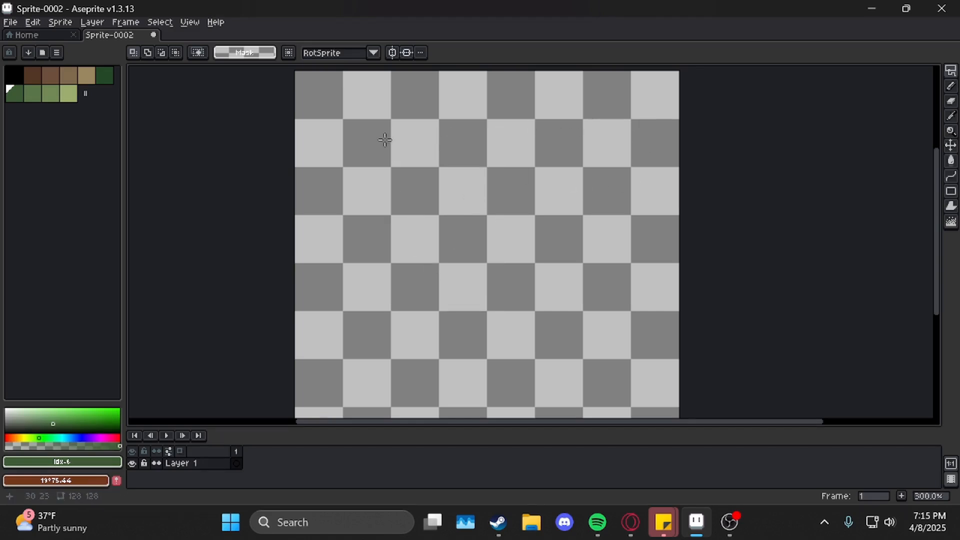
# Outline a four-cornered Polygonal Lasso selection about 82 × 71 px in the canvas's middle and deselect it
pyautogui.click(352, 129)
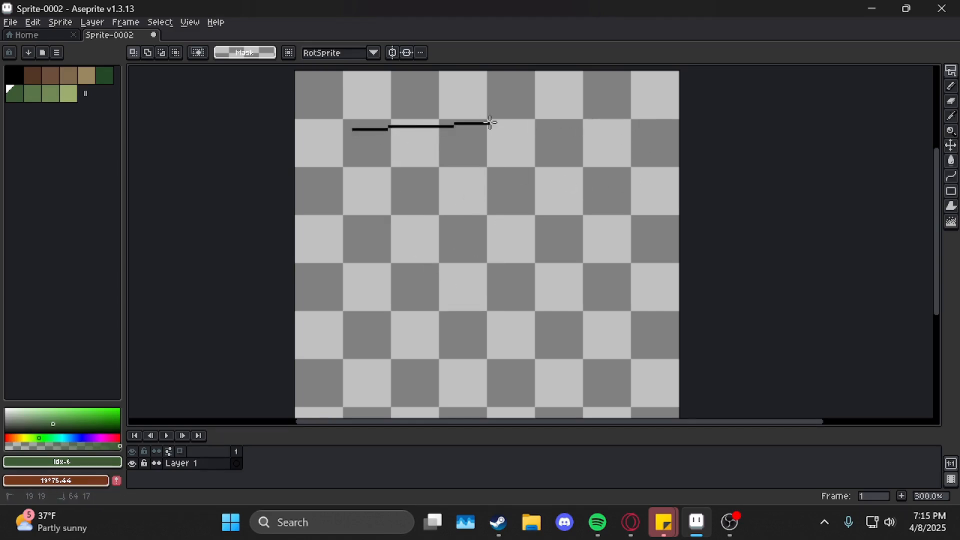
pyautogui.click(595, 129)
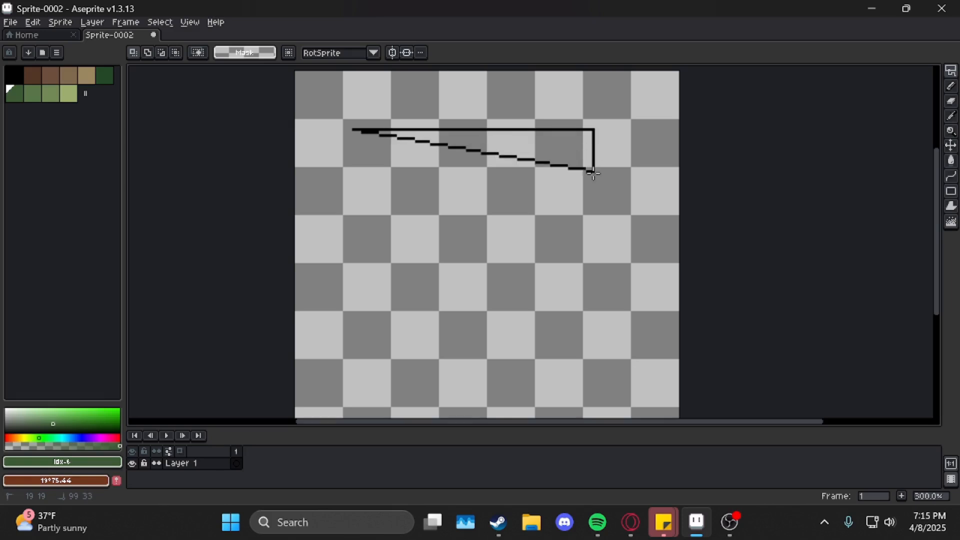
pyautogui.click(597, 339)
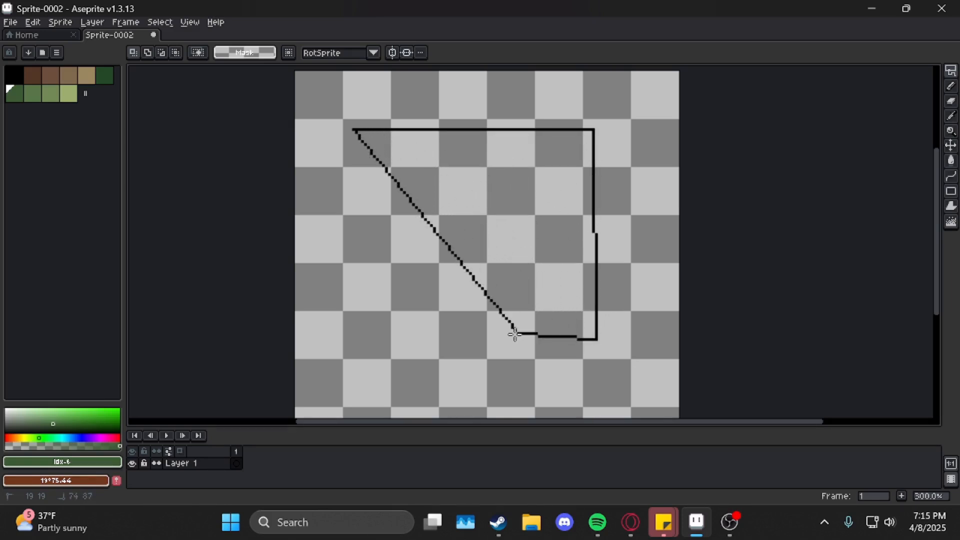
pyautogui.click(358, 336)
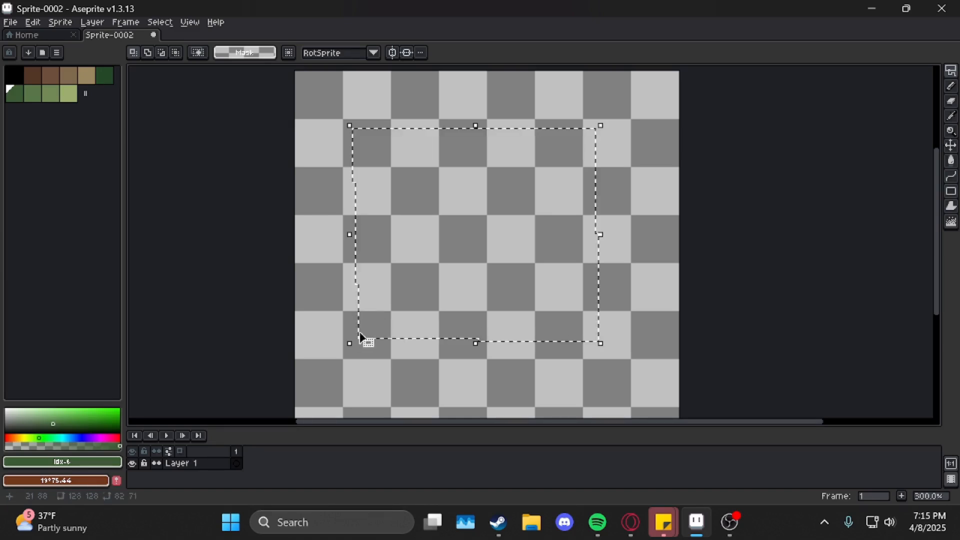
pyautogui.hotkey('ctrl', 'd')
# Outline a Polygonal Lasso selection about 80 × 69 px with a jagged notch cut into its left side
pyautogui.click(415, 145)
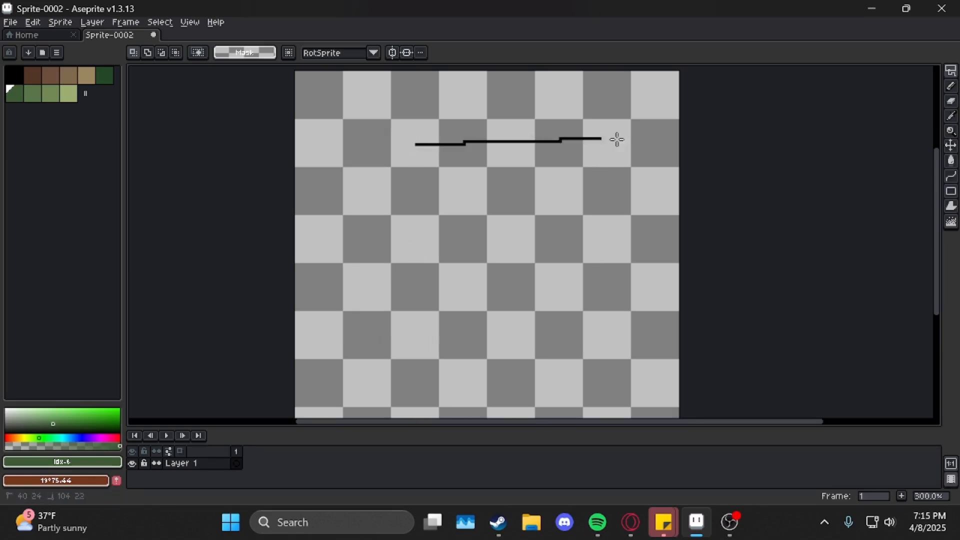
pyautogui.click(642, 150)
pyautogui.click(645, 345)
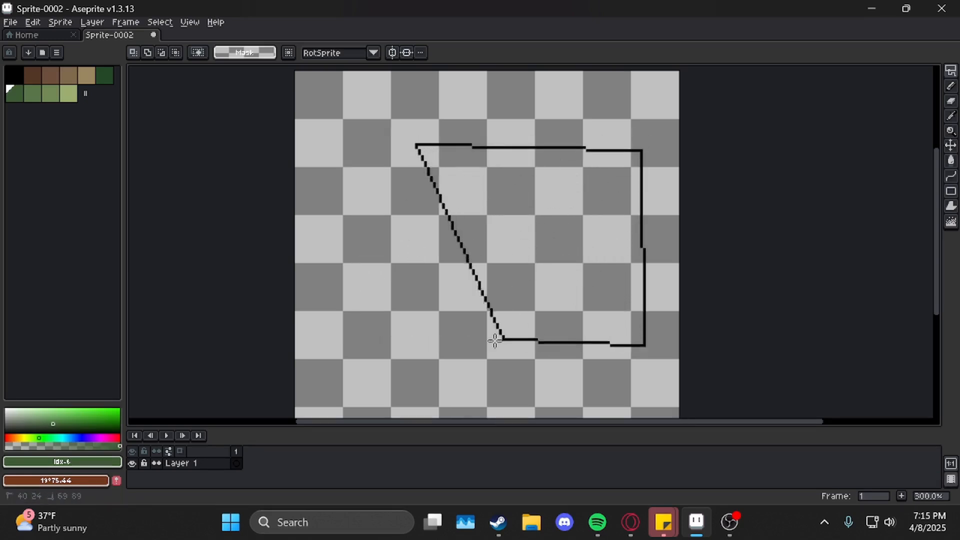
pyautogui.click(407, 349)
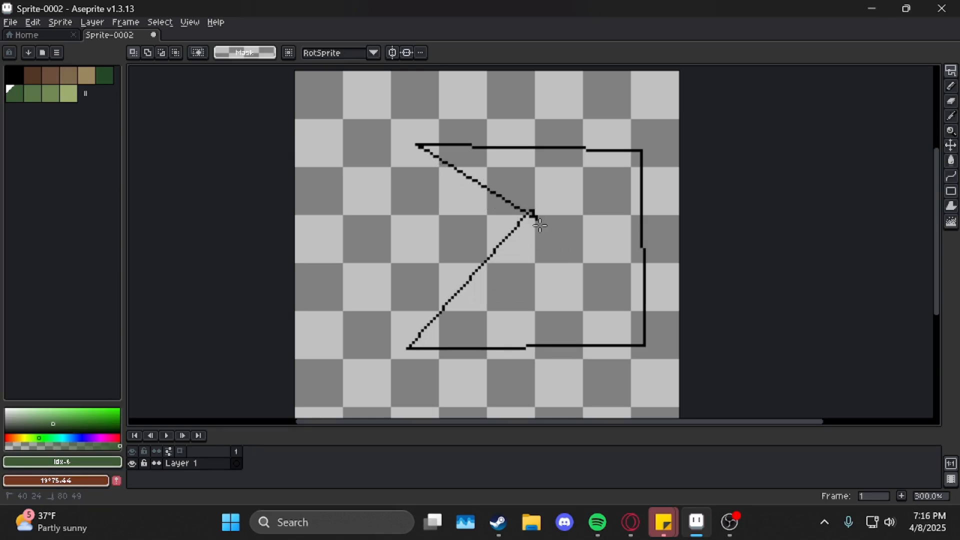
pyautogui.click(534, 210)
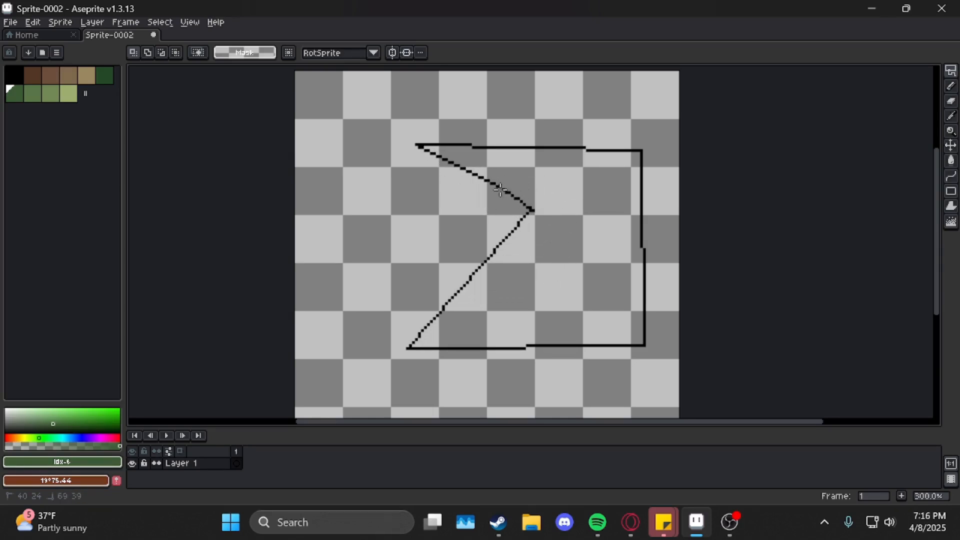
pyautogui.click(492, 189)
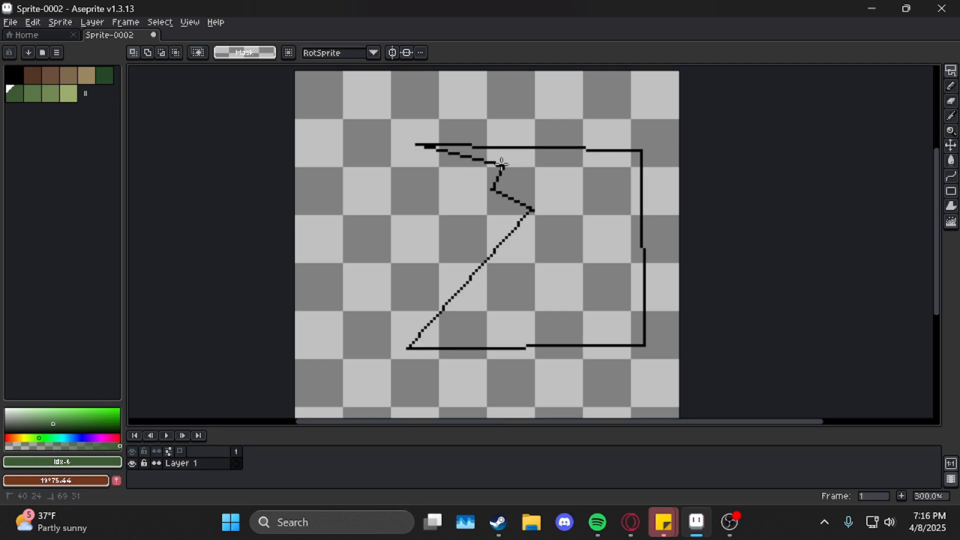
pyautogui.doubleClick(544, 180)
# Select the whole empty canvas area with the Magic Wand at tolerance 0
pyautogui.click(950, 71)
pyautogui.click(942, 71)
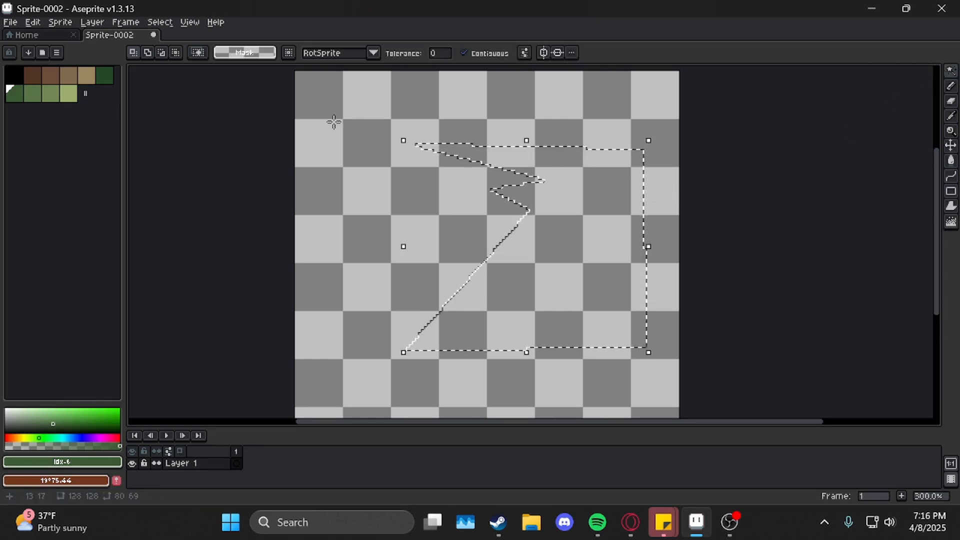
pyautogui.click(420, 235)
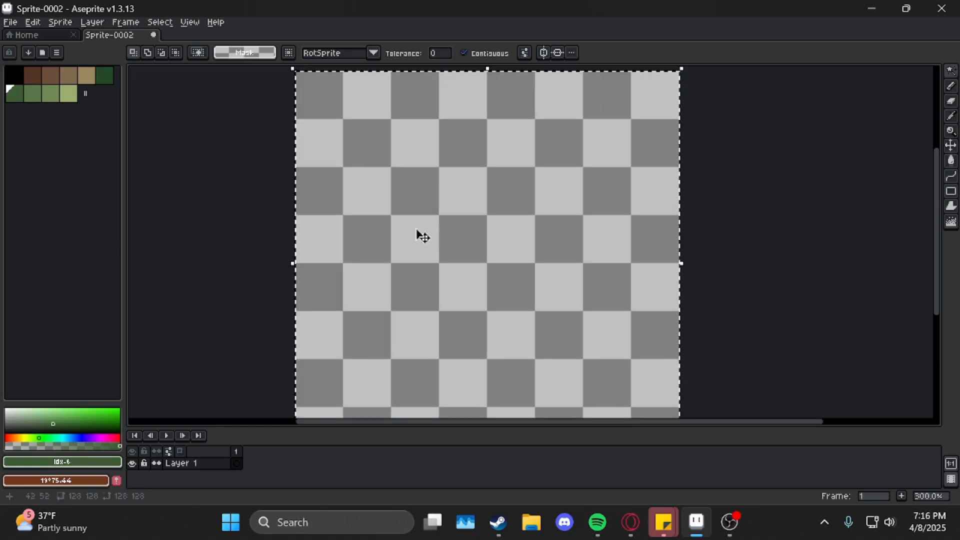
# Clear the selection and paint a large rounded blob with the 8 px Pencil in the green at palette index 7
pyautogui.click(42, 99)
pyautogui.hotkey('ctrl', 'd')
pyautogui.press('b')
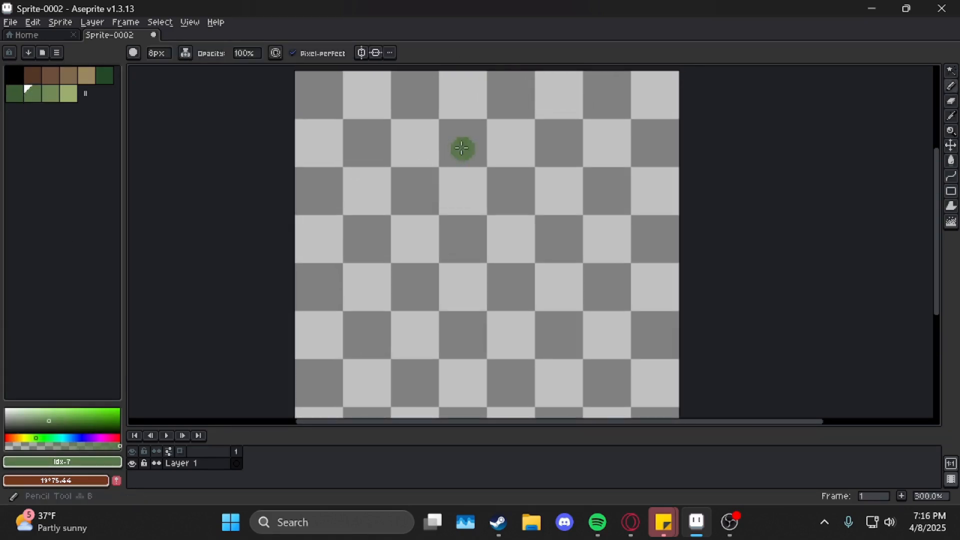
pyautogui.moveTo(461, 148)
pyautogui.mouseDown()
pyautogui.moveTo(413, 285)
pyautogui.moveTo(400, 149)
pyautogui.moveTo(443, 185)
pyautogui.moveTo(460, 177)
pyautogui.moveTo(451, 256)
pyautogui.mouseUp()
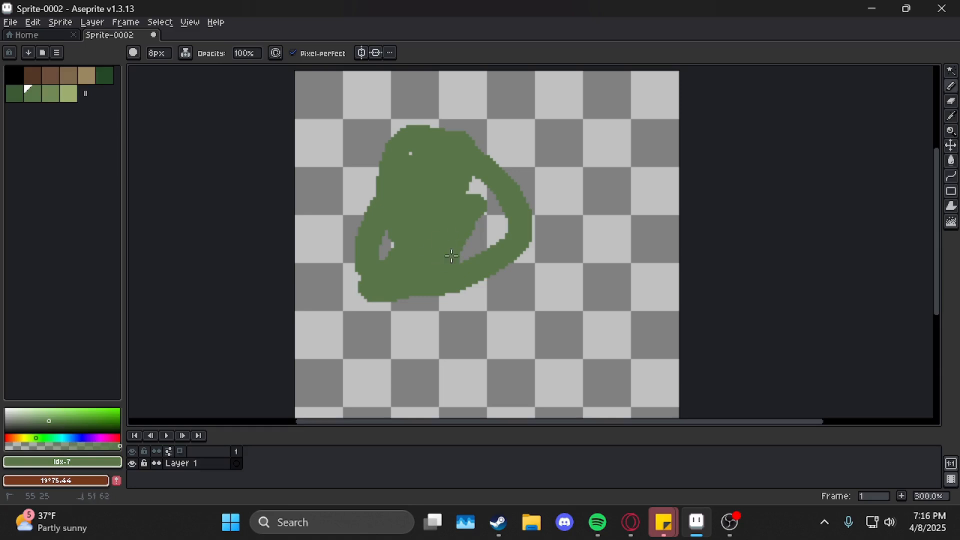
# Select the green blob with the Magic Wand and paint its upper-right edge in the lighter green at palette index 8
pyautogui.click(951, 76)
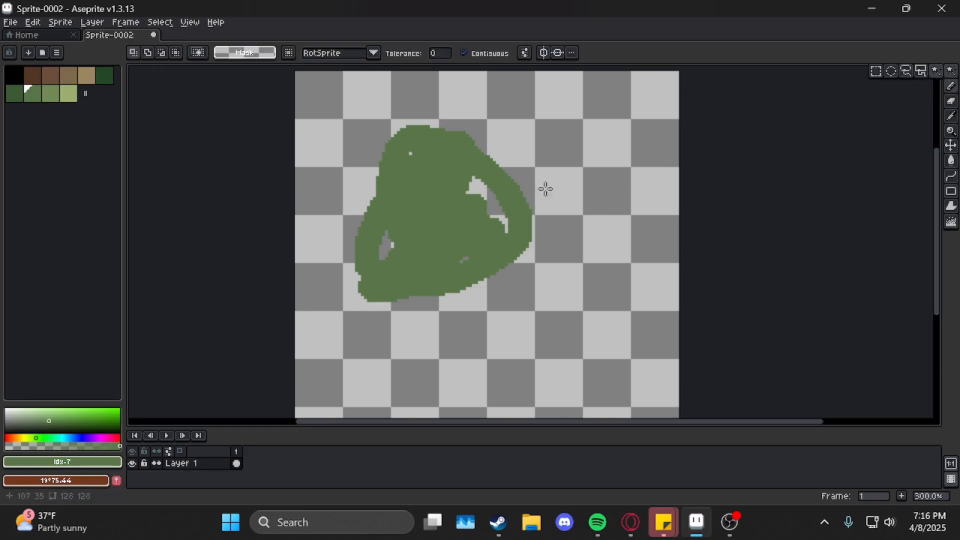
pyautogui.click(433, 188)
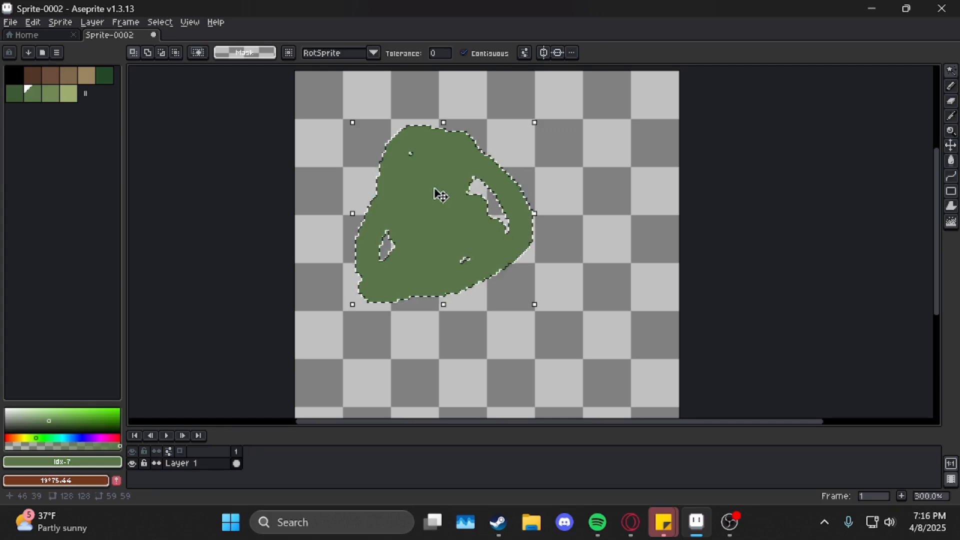
pyautogui.click(56, 99)
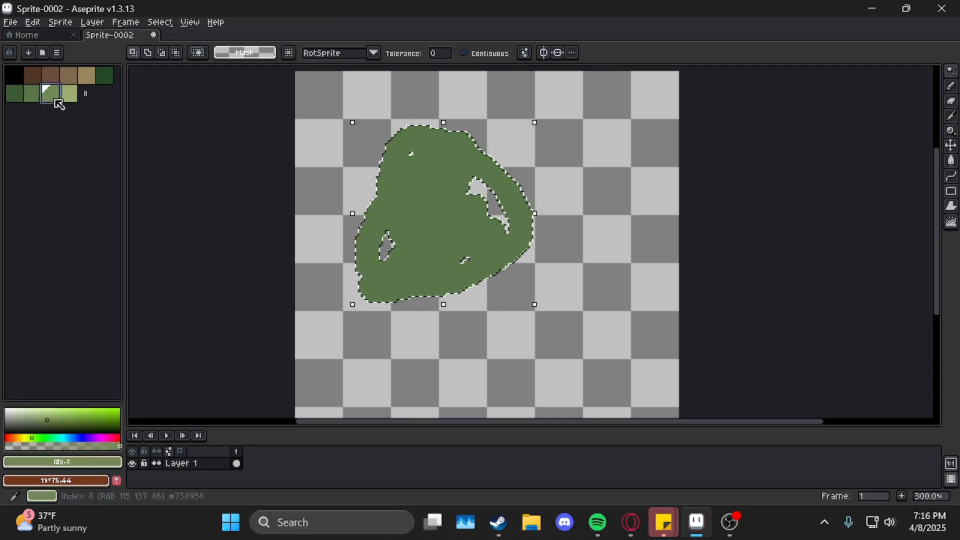
pyautogui.press('b')
pyautogui.moveTo(447, 128)
pyautogui.mouseDown()
pyautogui.moveTo(488, 145)
pyautogui.moveTo(538, 240)
pyautogui.mouseUp()
# Select only the lighter green edge strip of the blob with the Magic Wand
pyautogui.press('w')
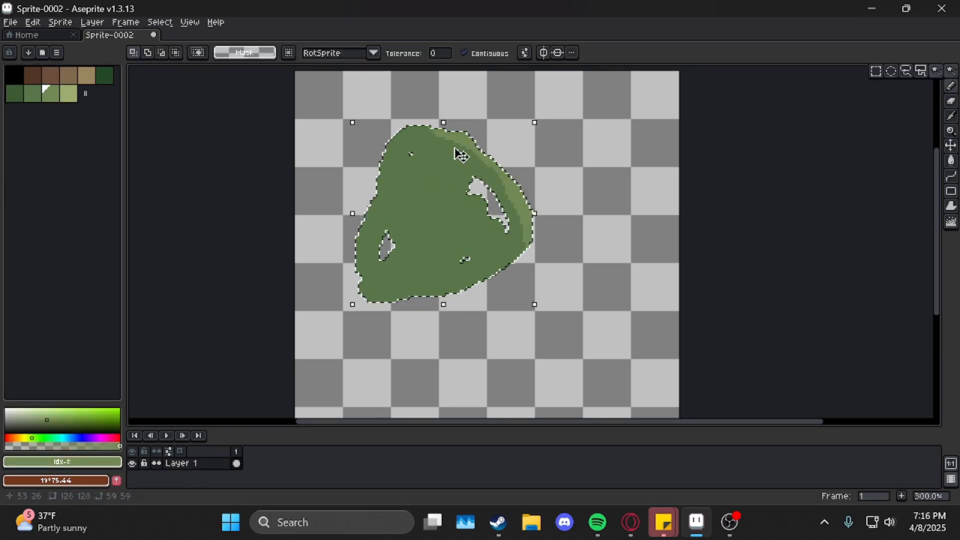
pyautogui.click(461, 155)
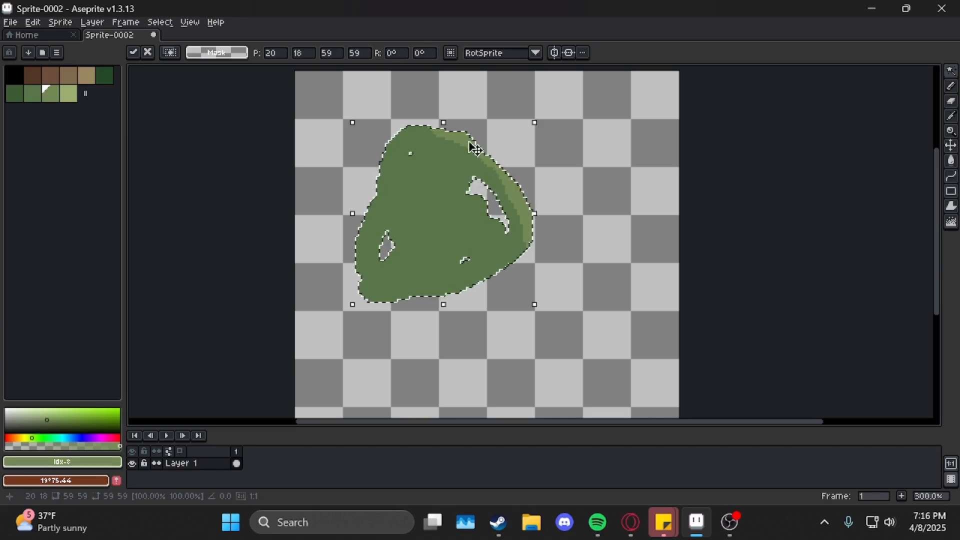
pyautogui.click(520, 165)
pyautogui.click(519, 174)
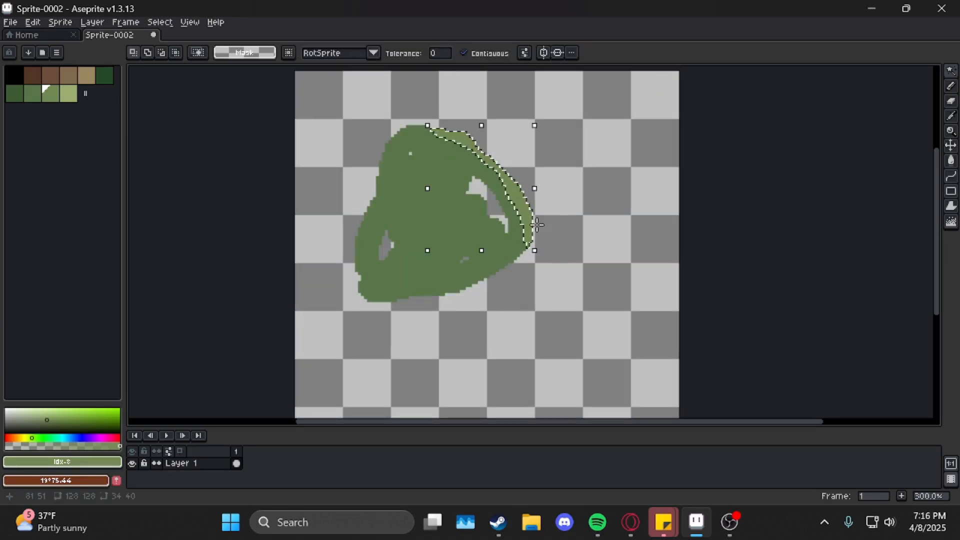
# Move the selected lighter green strip up and right off the blob, and undo the move
pyautogui.click(951, 74)
pyautogui.moveTo(472, 147); pyautogui.dragTo(556, 126)
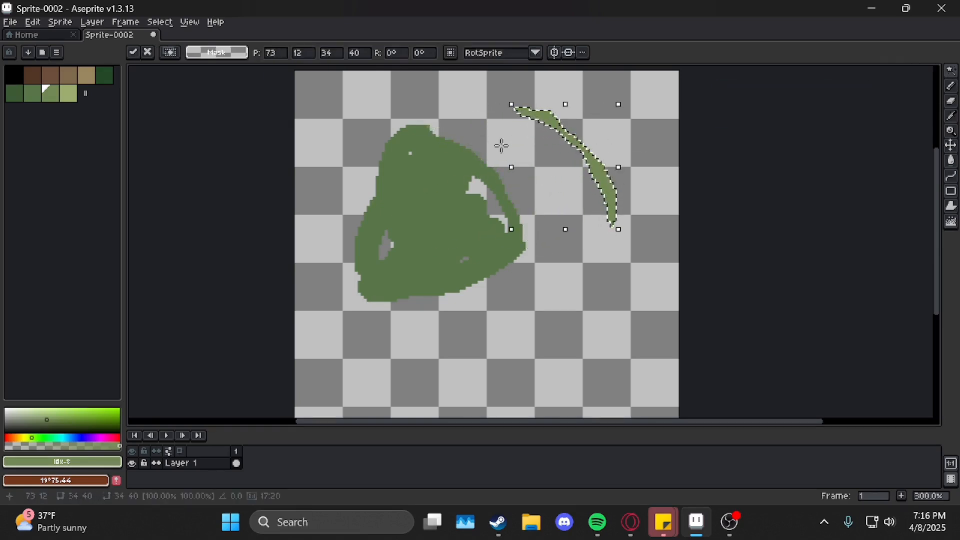
pyautogui.hotkey('ctrl', 'z')
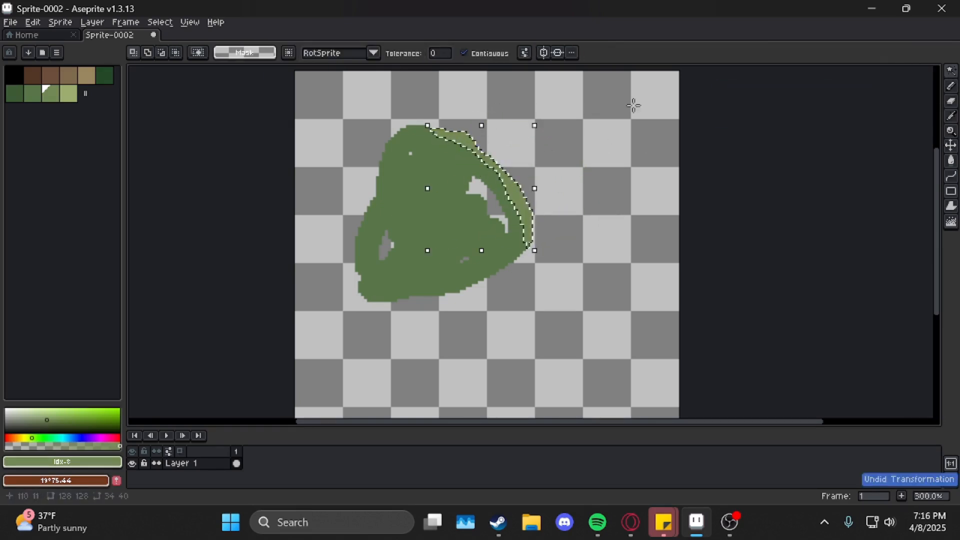
# Clear the selection around the lighter green edge strip and return to the Pencil
pyautogui.click(953, 74)
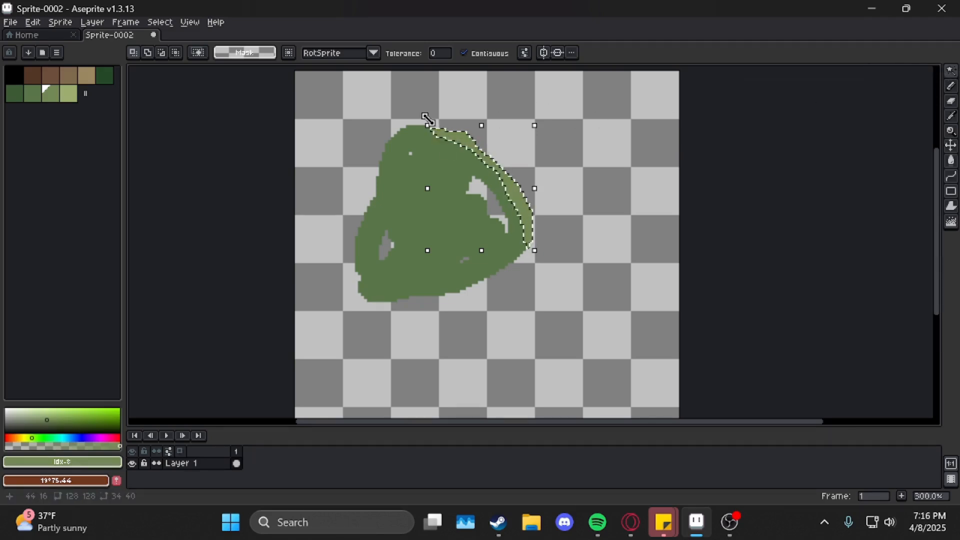
pyautogui.press('b')
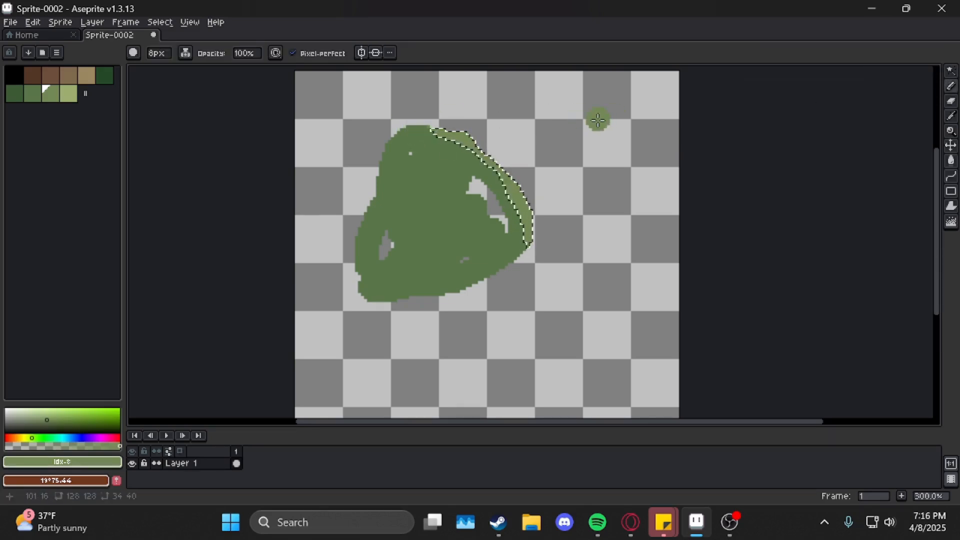
pyautogui.hotkey('ctrl', 'd')
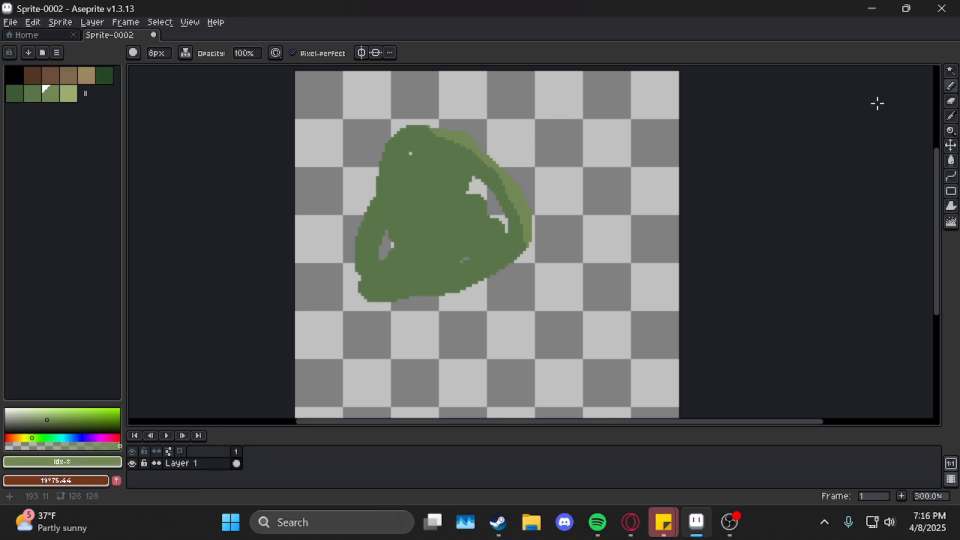
# Select an ellipse about 34 × 36 px on the upper part of the blob and paint it in the lighter green at palette index 8
pyautogui.click(952, 71)
pyautogui.click(907, 76)
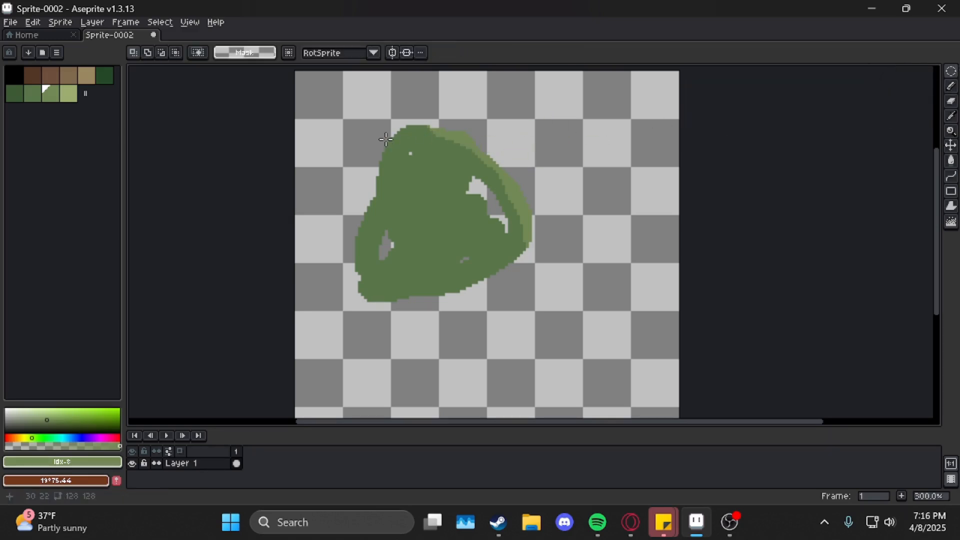
pyautogui.moveTo(386, 139); pyautogui.dragTo(486, 245)
pyautogui.press('b')
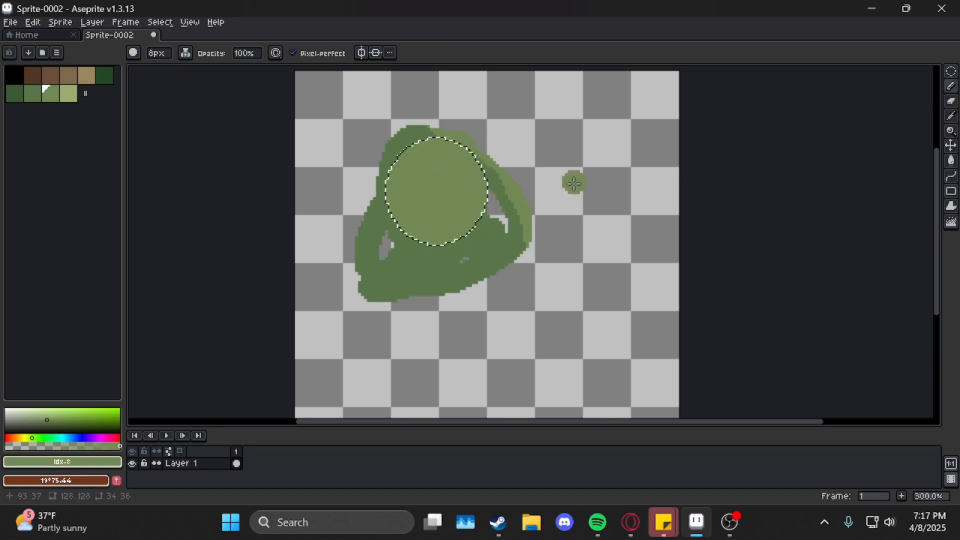
# Clear the elliptical selection overlapping the blob's right side
pyautogui.press('ctrl')
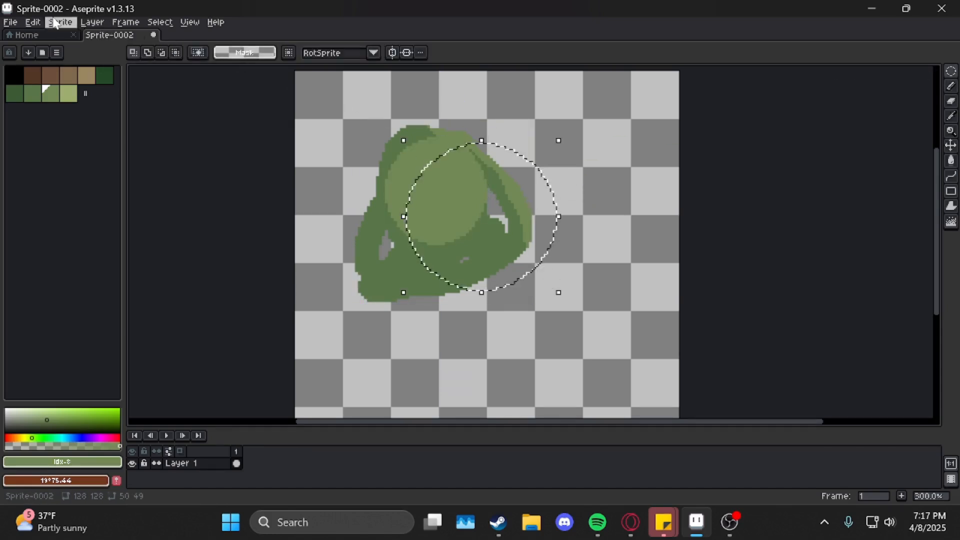
pyautogui.click(34, 23)
pyautogui.moveTo(162, 25)
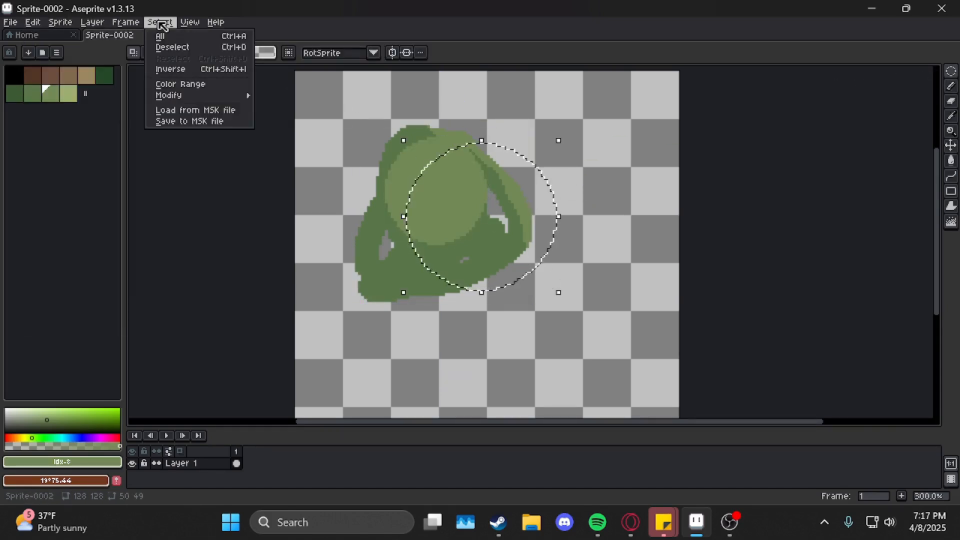
pyautogui.click(171, 47)
pyautogui.moveTo(950, 75)
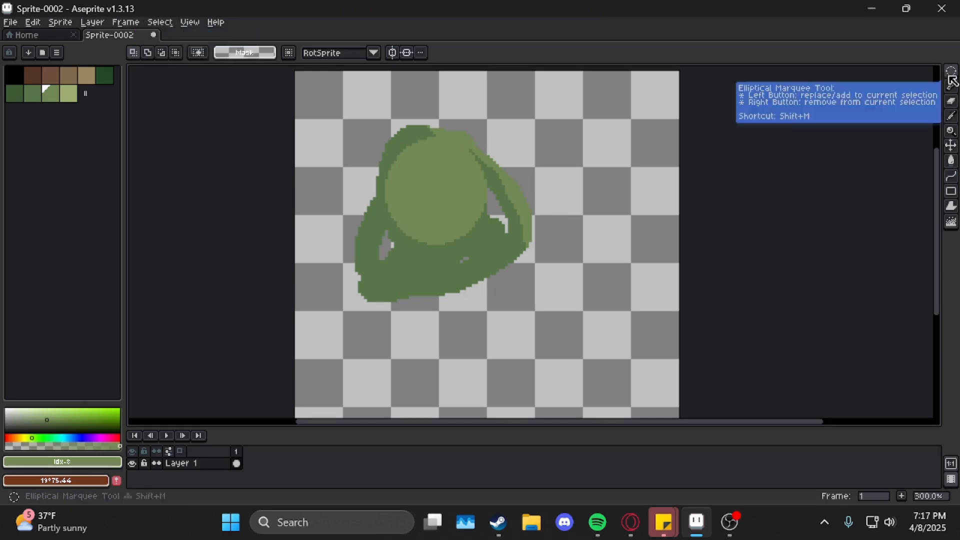
# Reduce the Pencil brush to 1 px and pick the lighter green at palette index 8
pyautogui.press('b')
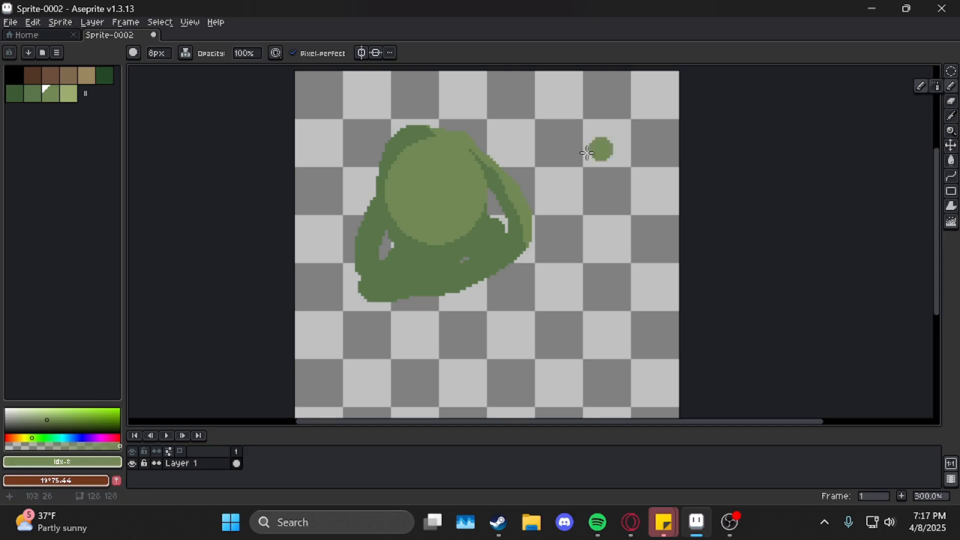
pyautogui.scroll(3, 503, 172)
pyautogui.scroll(1, 457, 240)
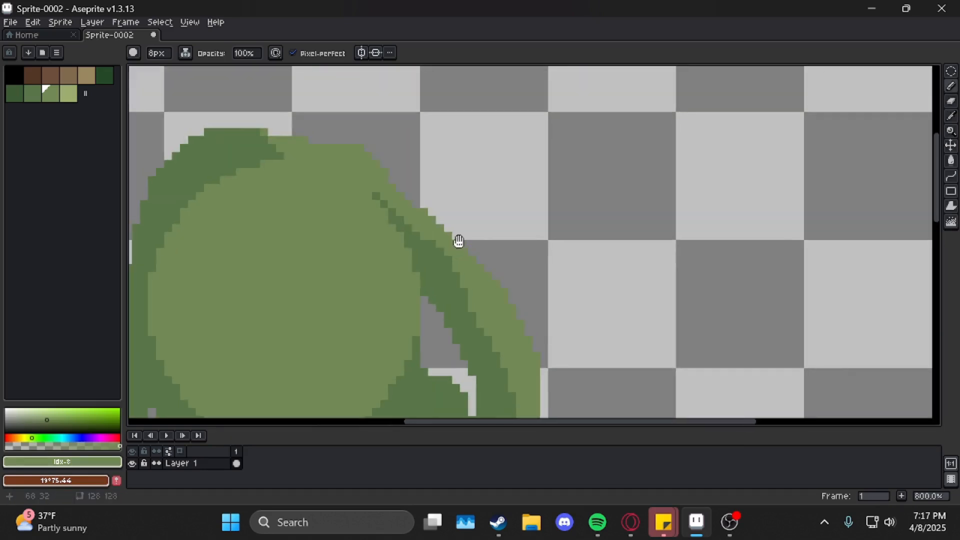
pyautogui.scroll(-3, 457, 229)
pyautogui.scroll(2, 493, 185)
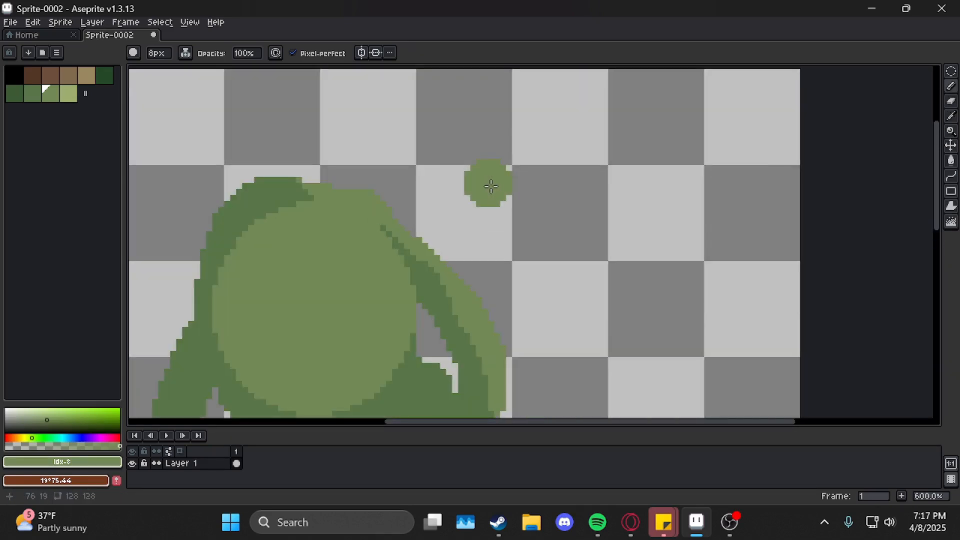
pyautogui.scroll(-6, 483, 185)
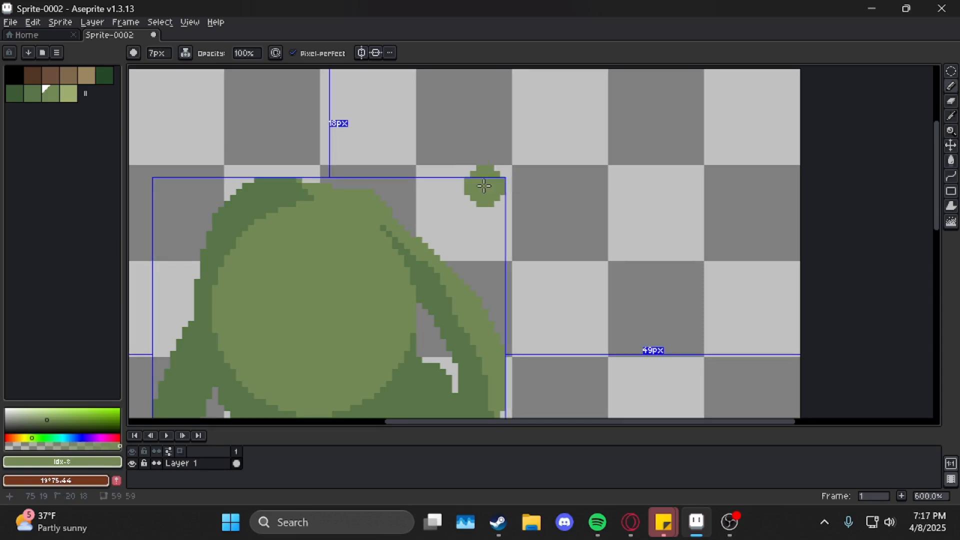
pyautogui.click(56, 98)
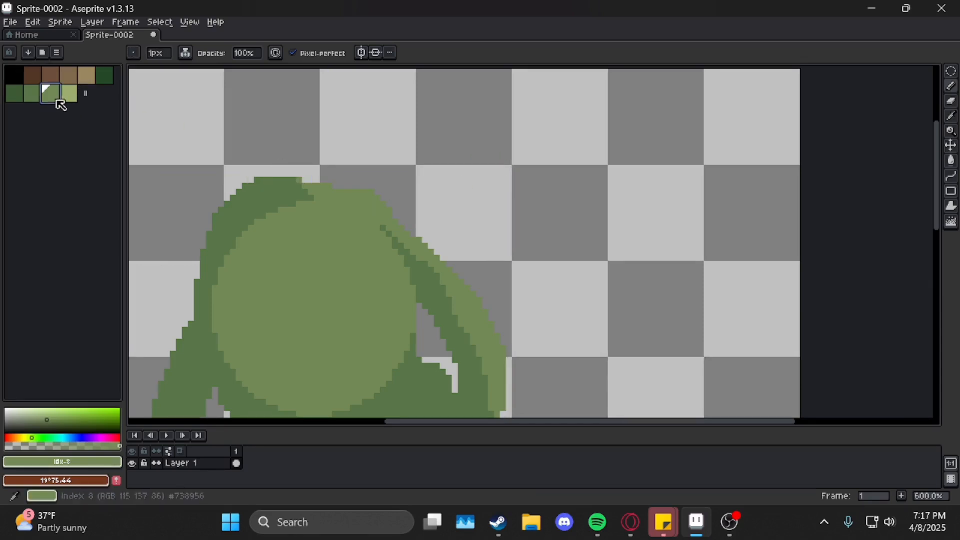
# Outline a small closed round shape to the upper right of the blob, fill it with the Paint Bucket, and undo the stray extra fill
pyautogui.moveTo(493, 228)
pyautogui.mouseDown()
pyautogui.moveTo(436, 168)
pyautogui.moveTo(518, 142)
pyautogui.mouseUp()
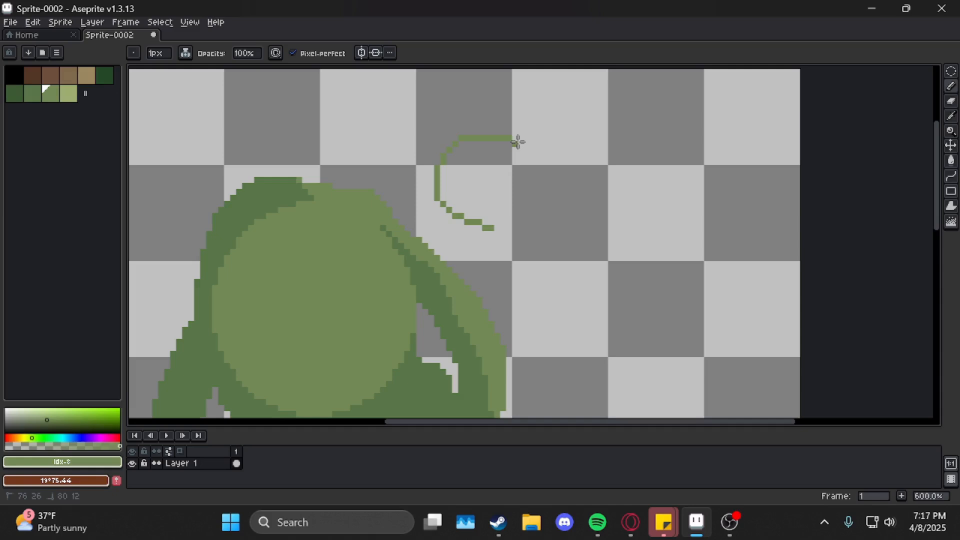
pyautogui.press('g')
pyautogui.click(494, 190)
pyautogui.scroll(5, 507, 185)
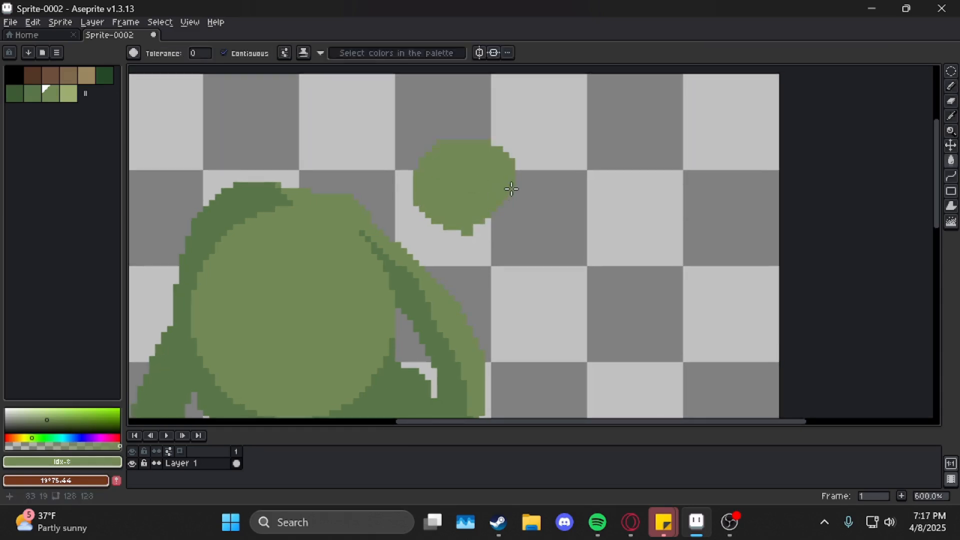
pyautogui.click(507, 192)
pyautogui.hotkey('ctrl', 'z')
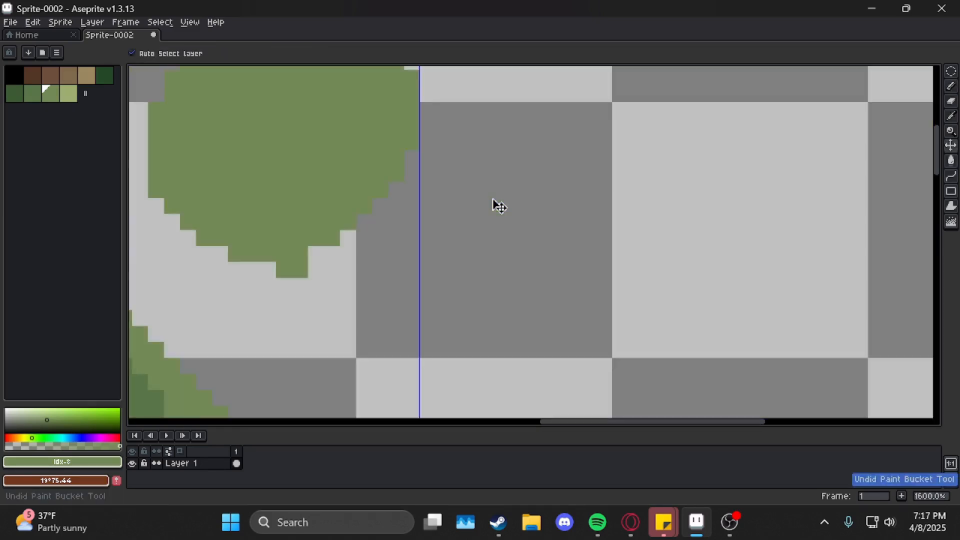
# Dot a few single pixels beside the small round shape with the 1 px Pencil, and enlarge a circular brush to 13 px
pyautogui.press('b')
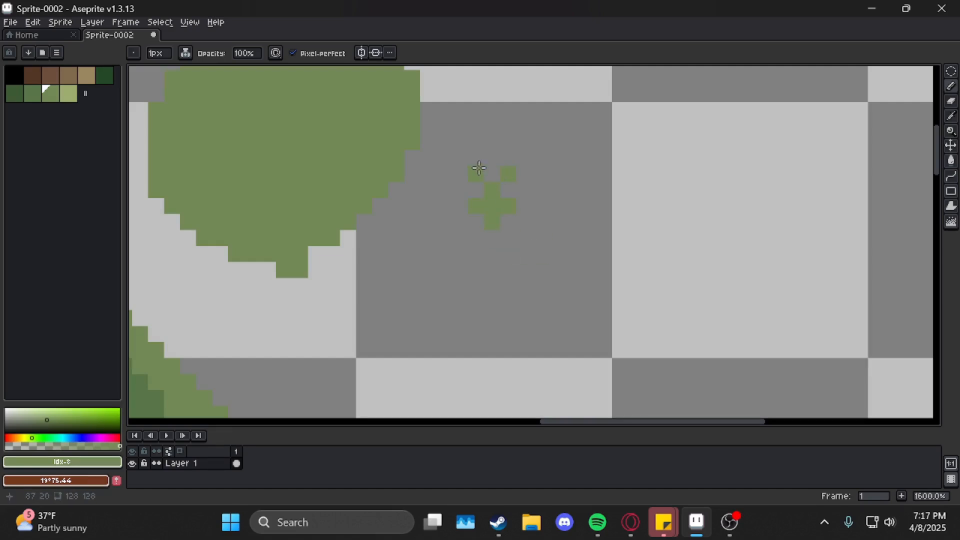
pyautogui.click(134, 53)
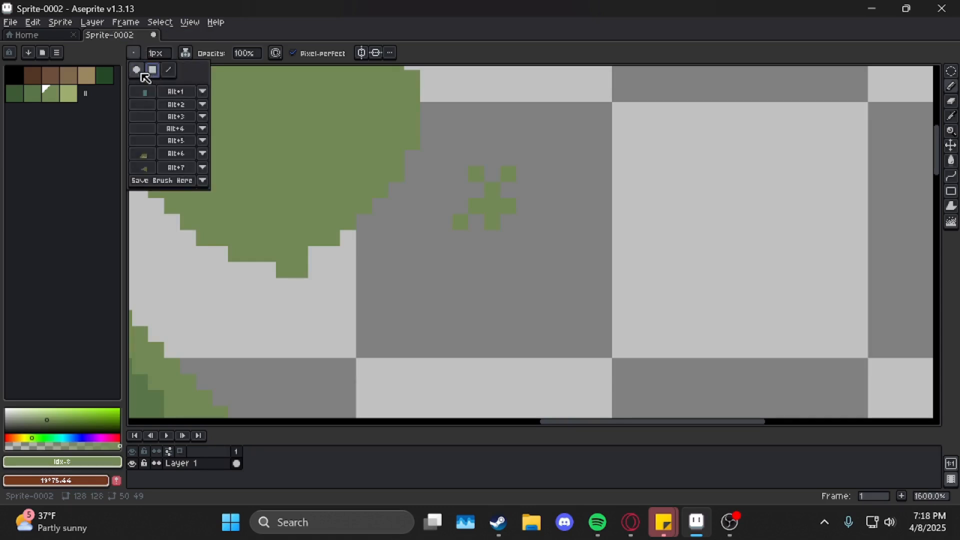
pyautogui.click(140, 73)
pyautogui.scroll(-5, 481, 204)
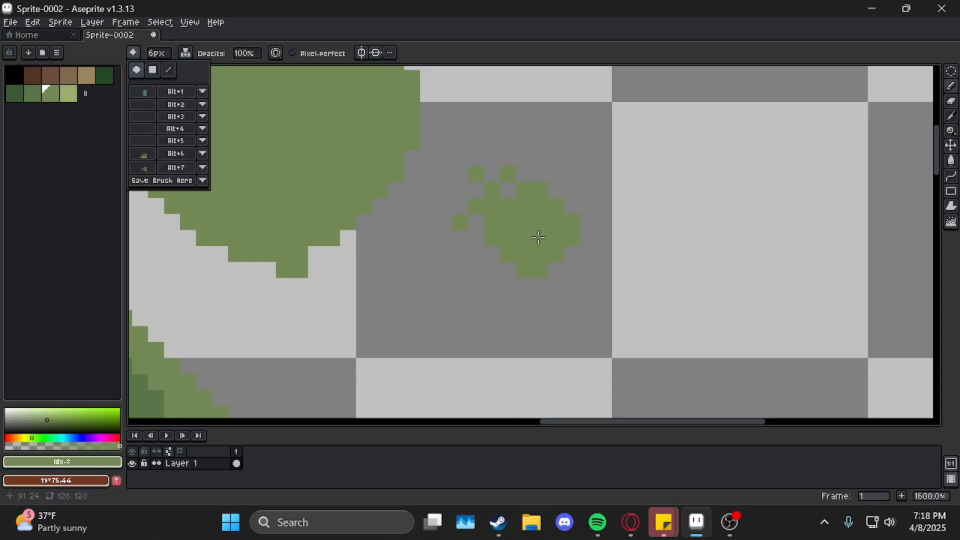
pyautogui.scroll(-5, 538, 237)
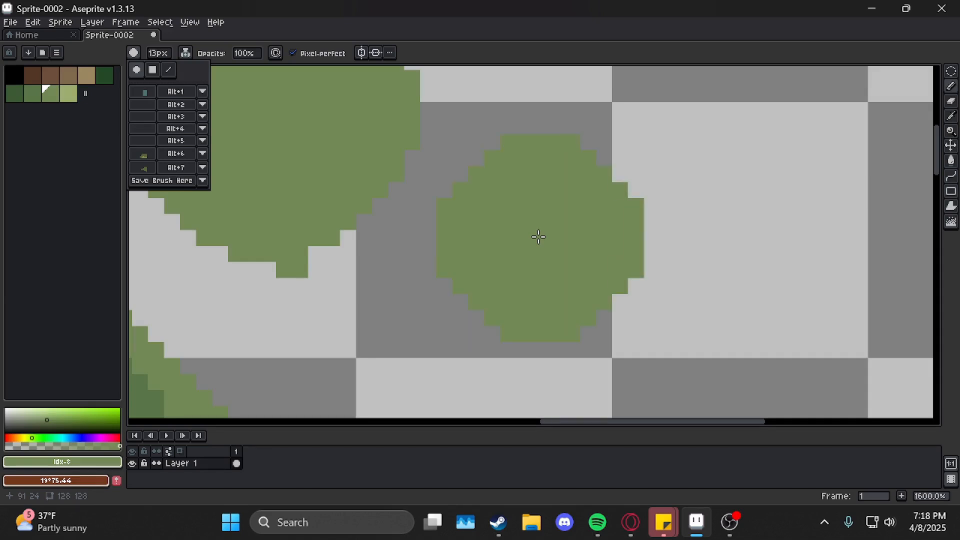
# Switch to a square brush at 15 px and stamp one square to the right of the small round shape
pyautogui.click(153, 70)
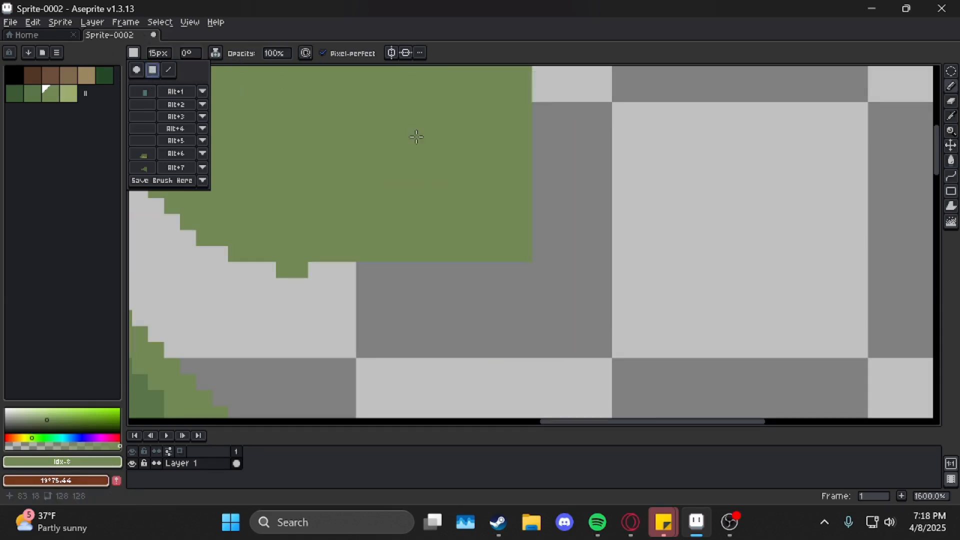
pyautogui.scroll(-1, 705, 250)
pyautogui.scroll(-4, 705, 250)
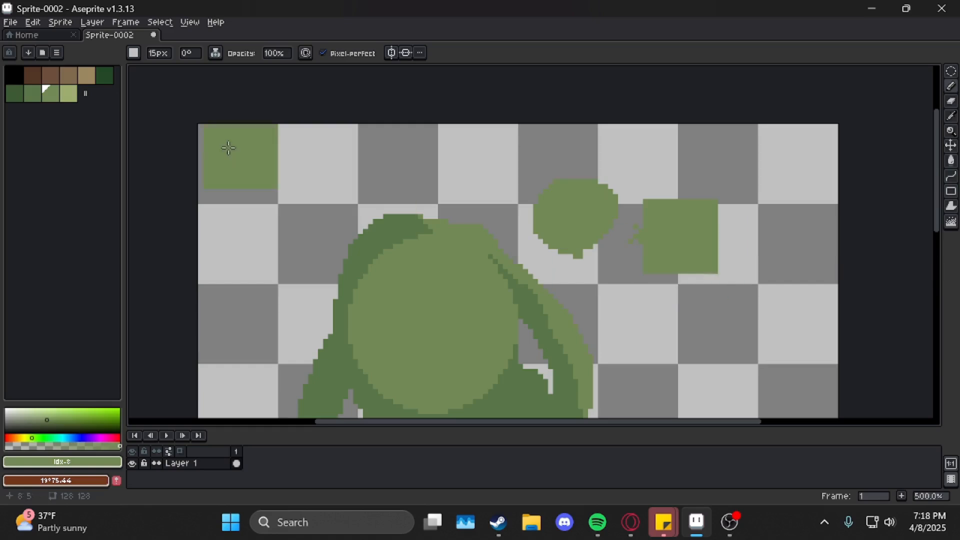
# Switch to the circular brush and stamp one 15 px circle to the right of the square
pyautogui.click(133, 53)
pyautogui.click(136, 70)
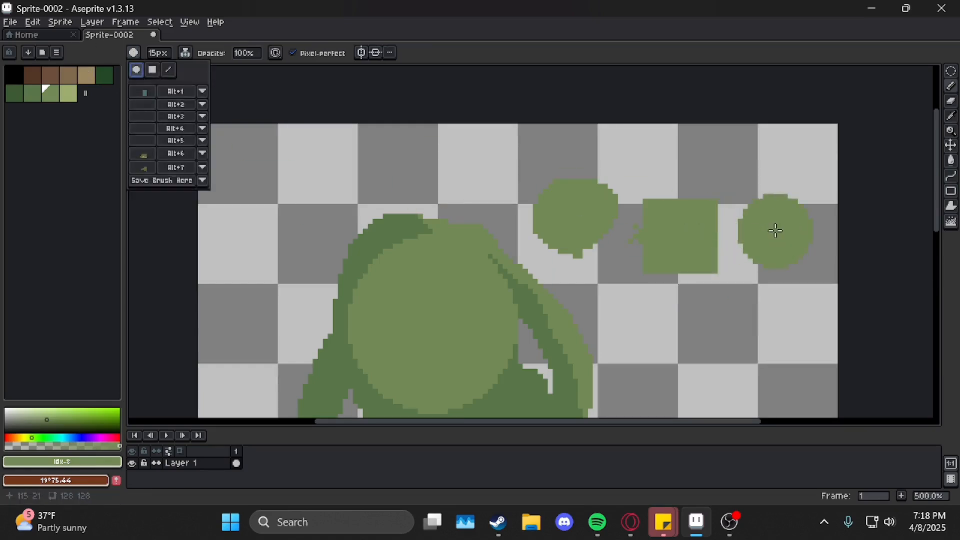
pyautogui.click(773, 231)
pyautogui.hscroll(5, 639, 222)
# Paint a tall block and two slanted strokes below the stamped shapes with the 15 px line brush at 0°
pyautogui.click(138, 55)
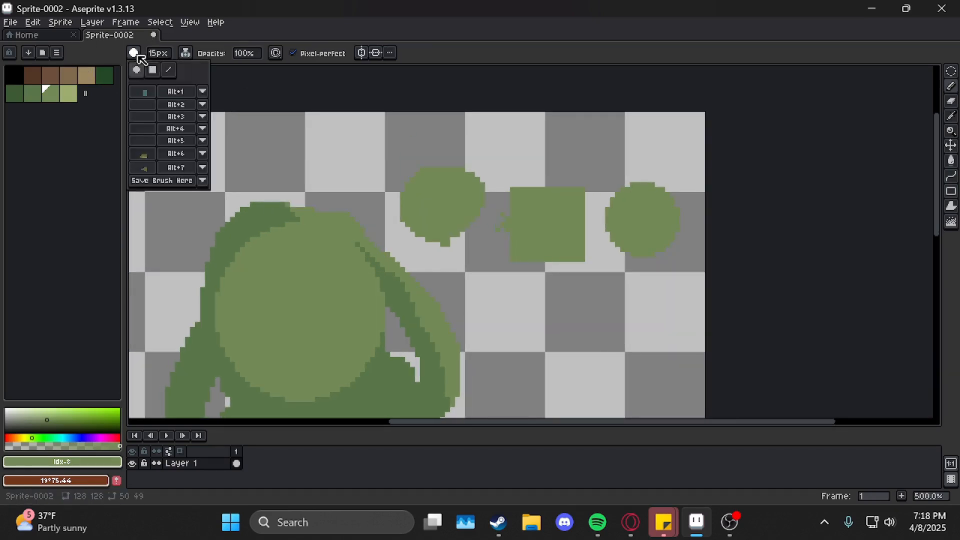
pyautogui.click(171, 71)
pyautogui.moveTo(568, 260); pyautogui.dragTo(509, 187)
pyautogui.moveTo(502, 242); pyautogui.dragTo(501, 357)
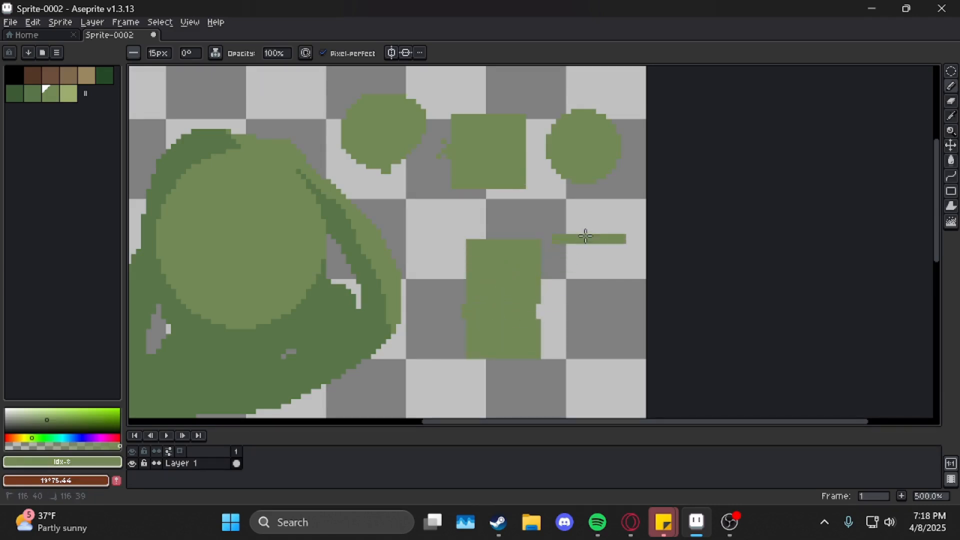
pyautogui.moveTo(585, 236); pyautogui.dragTo(531, 203)
pyautogui.moveTo(606, 266); pyautogui.dragTo(583, 315)
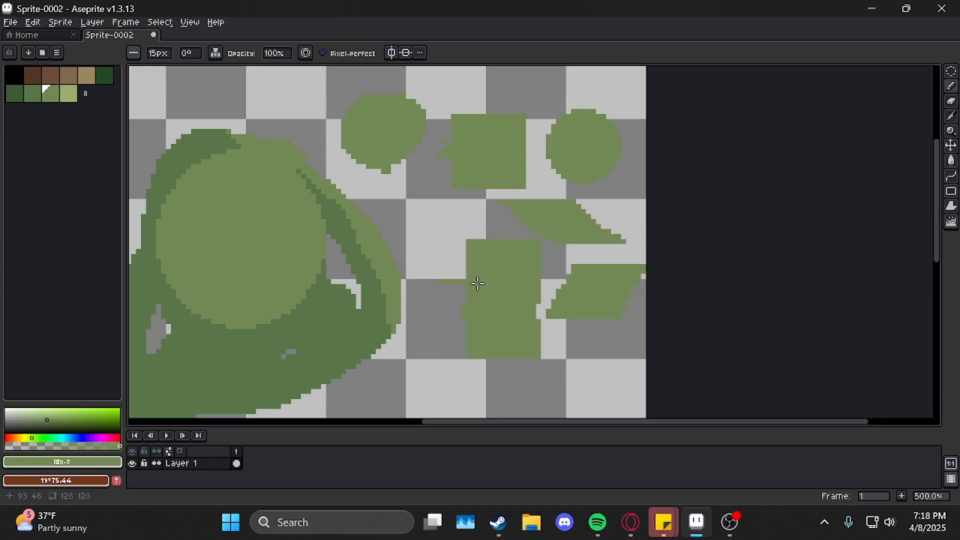
# Paint two crossing diagonal strokes forming a large X below the blob's lower-right edge with the 15 px line brush
pyautogui.moveTo(480, 340); pyautogui.dragTo(529, 165)
pyautogui.moveTo(538, 207)
pyautogui.mouseDown()
pyautogui.moveTo(503, 228)
pyautogui.moveTo(390, 306)
pyautogui.mouseUp()
pyautogui.moveTo(398, 202); pyautogui.dragTo(538, 332)
# Set the line brush's angle to 92°, keeping its size at 15 px
pyautogui.click(134, 53)
pyautogui.click(166, 55)
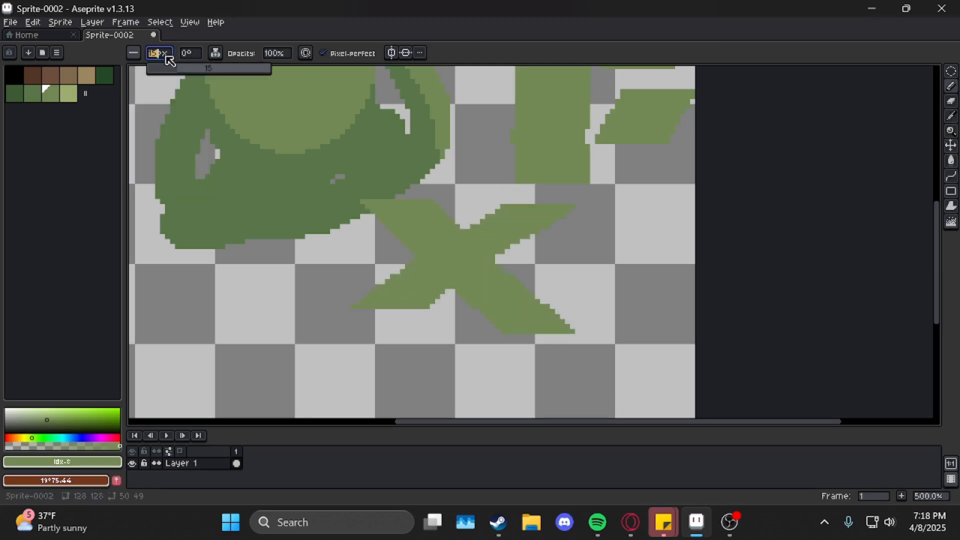
pyautogui.click(197, 58)
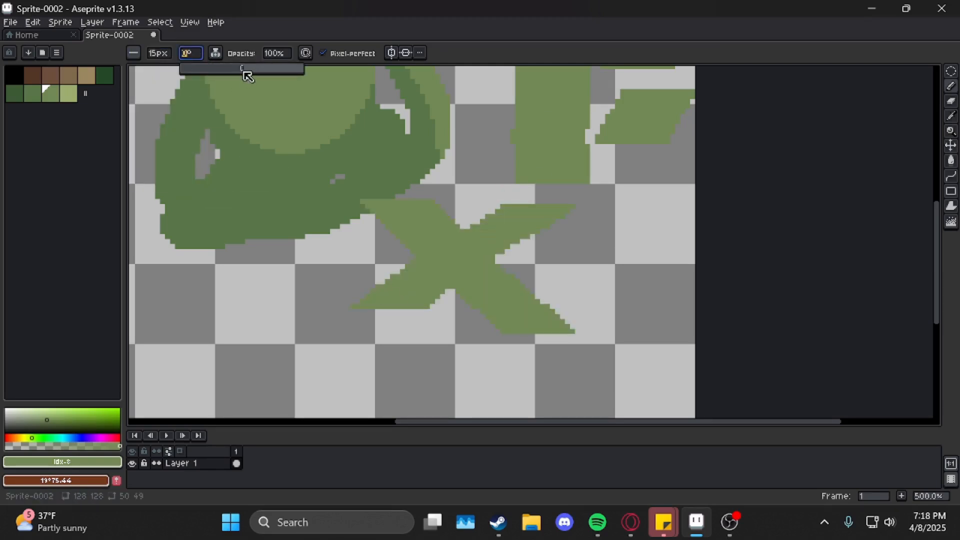
# Switch to the square brush, set its angle to -40°, and stamp three rotated 15 px squares below the blob
pyautogui.click(133, 53)
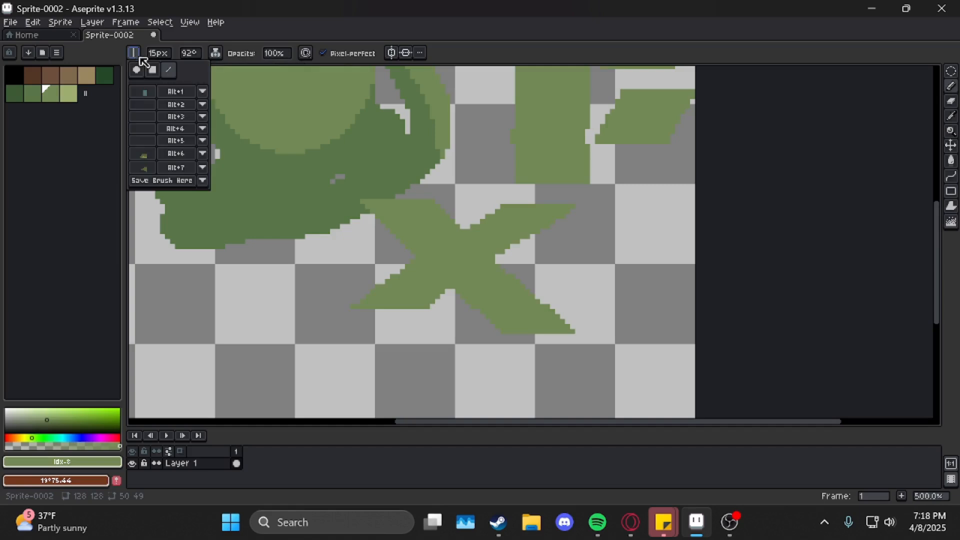
pyautogui.click(189, 56)
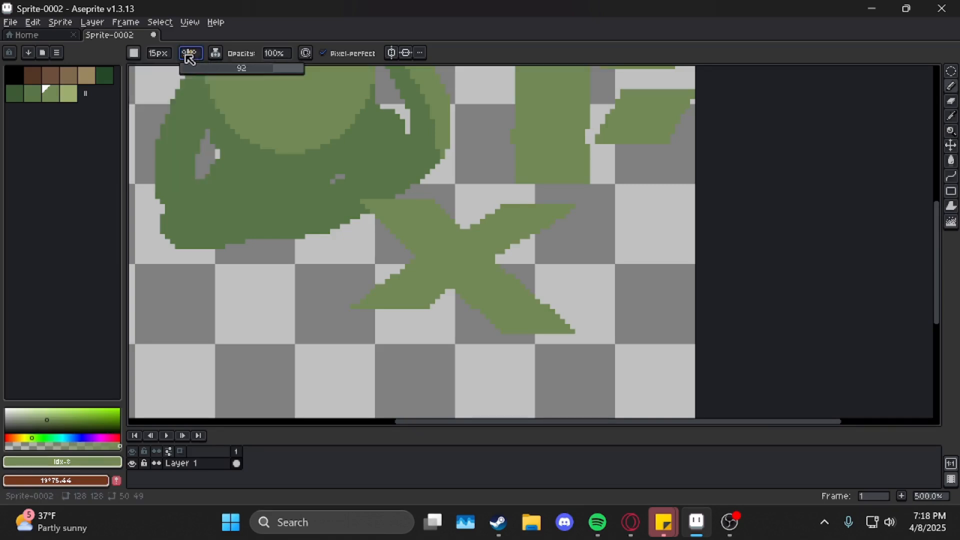
pyautogui.moveTo(252, 74); pyautogui.dragTo(230, 76)
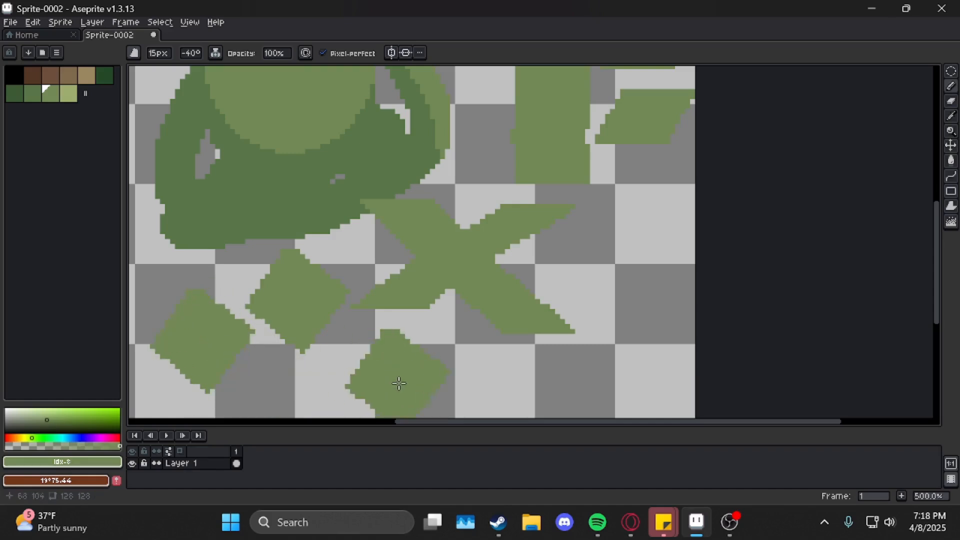
pyautogui.click(383, 365)
# Set the Pencil's ink to Simple Ink and paint over the blob and the X in lighter green with the 15 px square brush
pyautogui.click(216, 56)
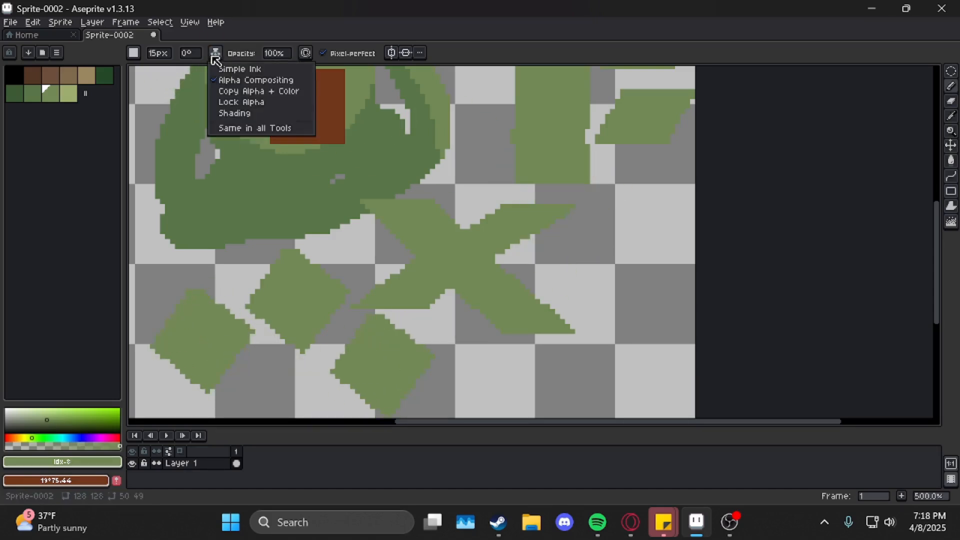
pyautogui.click(243, 70)
pyautogui.moveTo(328, 108)
pyautogui.mouseDown()
pyautogui.moveTo(382, 242)
pyautogui.moveTo(426, 209)
pyautogui.moveTo(371, 200)
pyautogui.moveTo(502, 140)
pyautogui.moveTo(524, 239)
pyautogui.moveTo(371, 290)
pyautogui.mouseUp()
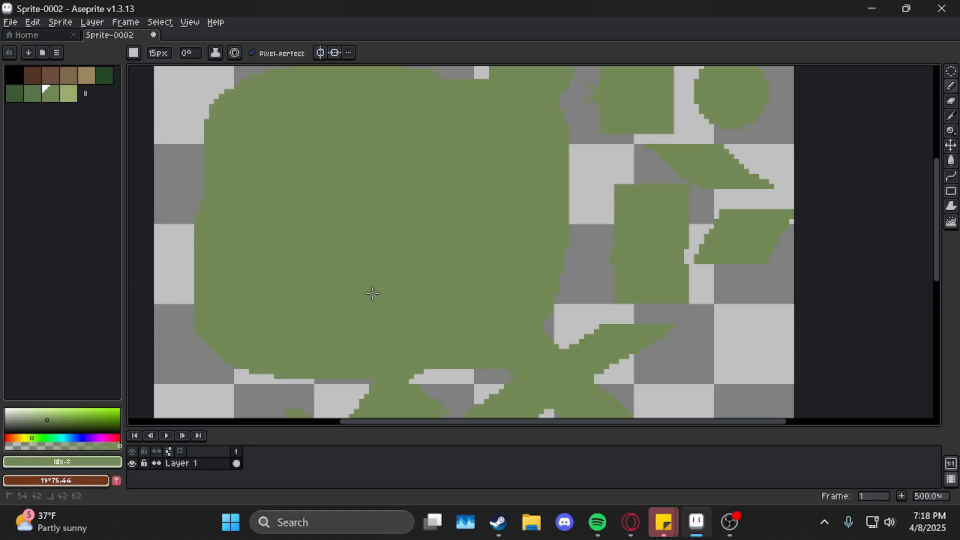
pyautogui.scroll(-2, 407, 249)
pyautogui.moveTo(452, 252)
pyautogui.mouseDown()
pyautogui.moveTo(433, 285)
pyautogui.moveTo(392, 291)
pyautogui.moveTo(375, 193)
pyautogui.mouseUp()
# Set the Pencil's ink to Lock Alpha
pyautogui.click(216, 53)
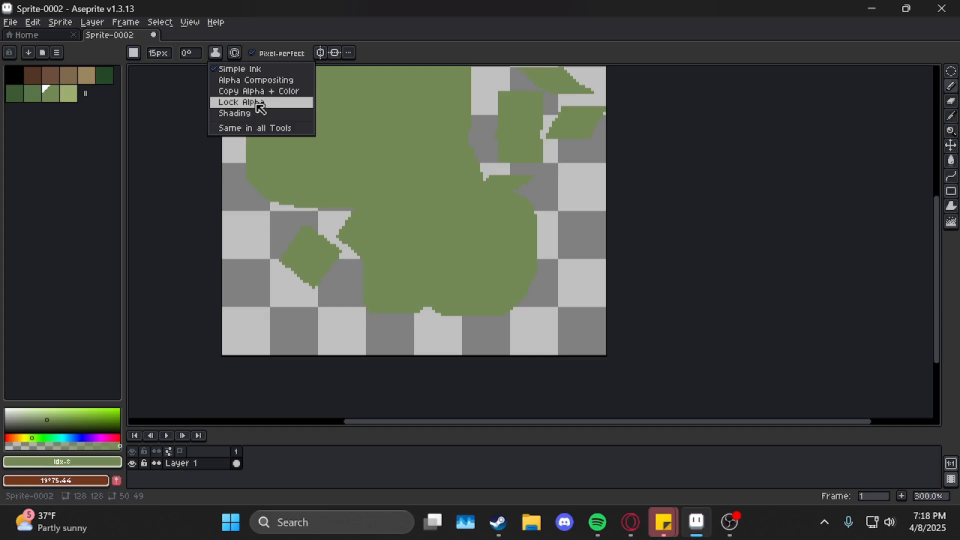
pyautogui.click(259, 104)
pyautogui.moveTo(386, 150); pyautogui.dragTo(351, 288)
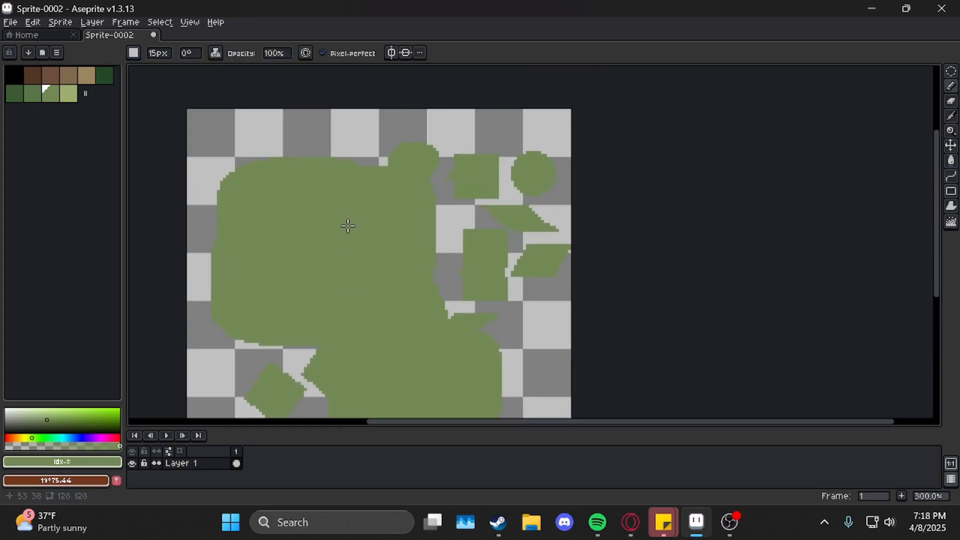
pyautogui.press('w')
pyautogui.scroll(-3, 375, 170)
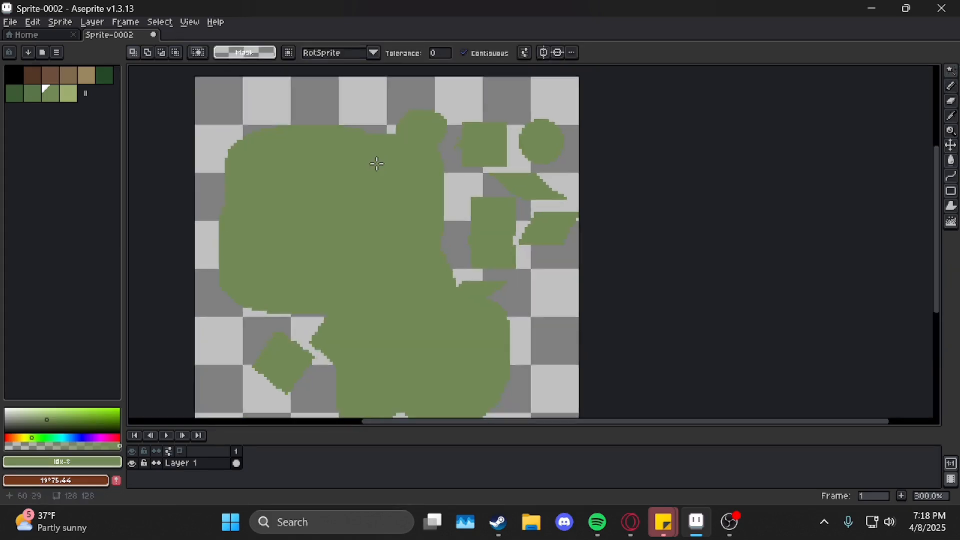
pyautogui.press('b')
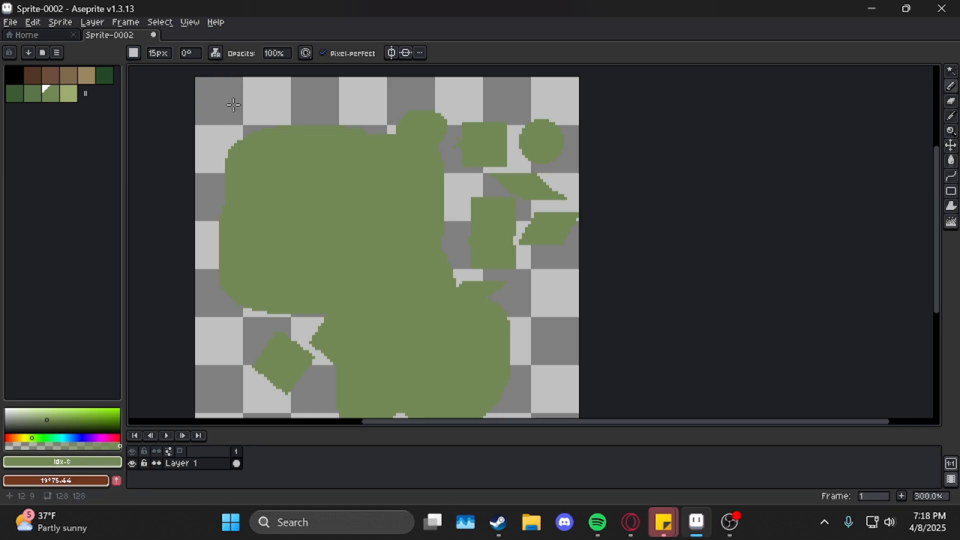
# Choose the darker green (index 7) and paint Lock Alpha shading along the blob's upper, right and lower edges
pyautogui.click(32, 93)
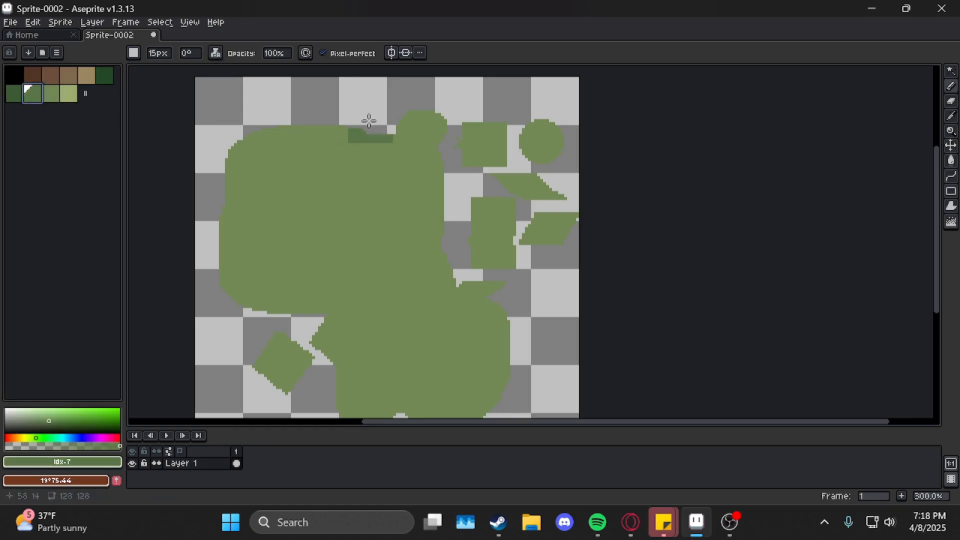
pyautogui.click(335, 113)
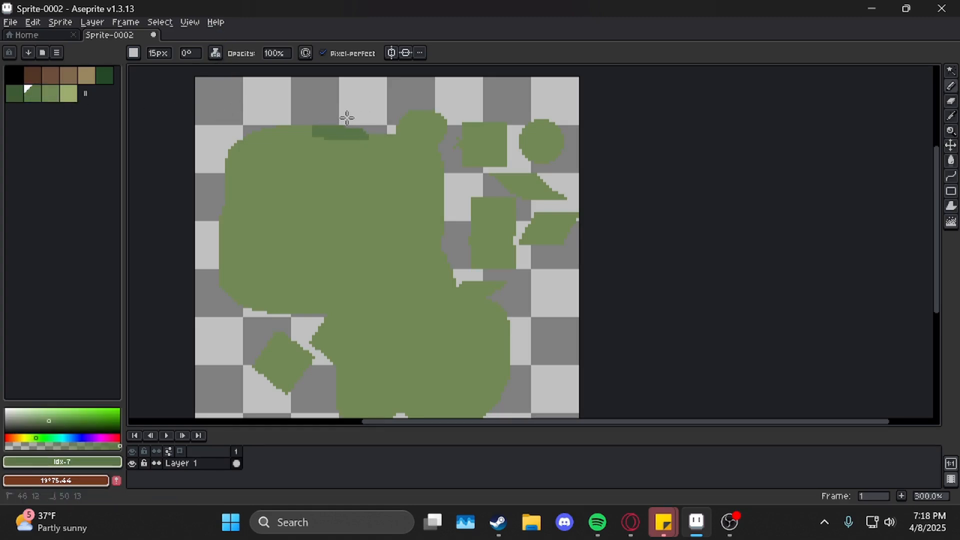
pyautogui.moveTo(356, 117); pyautogui.dragTo(416, 130)
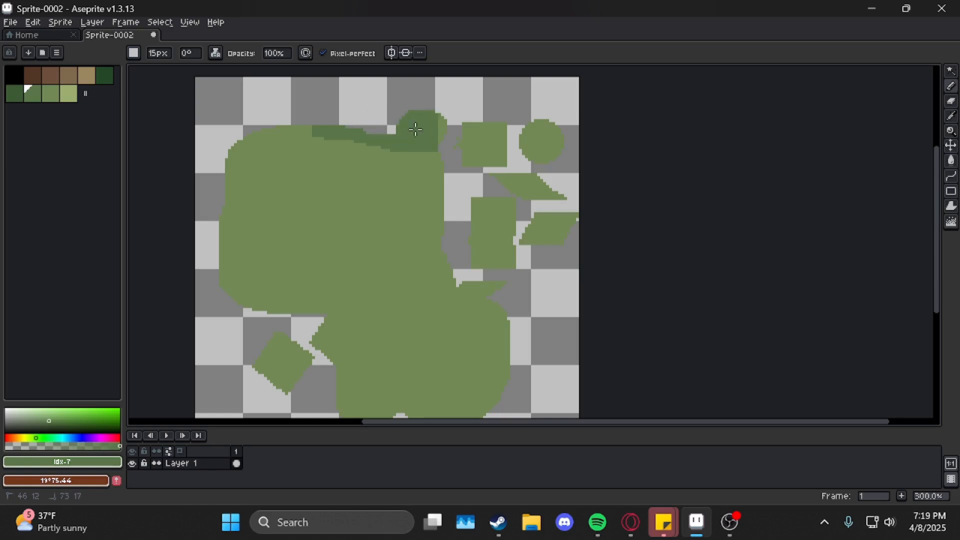
pyautogui.moveTo(451, 212)
pyautogui.mouseDown()
pyautogui.moveTo(463, 279)
pyautogui.moveTo(506, 355)
pyautogui.moveTo(500, 388)
pyautogui.mouseUp()
pyautogui.scroll(-3, 489, 268)
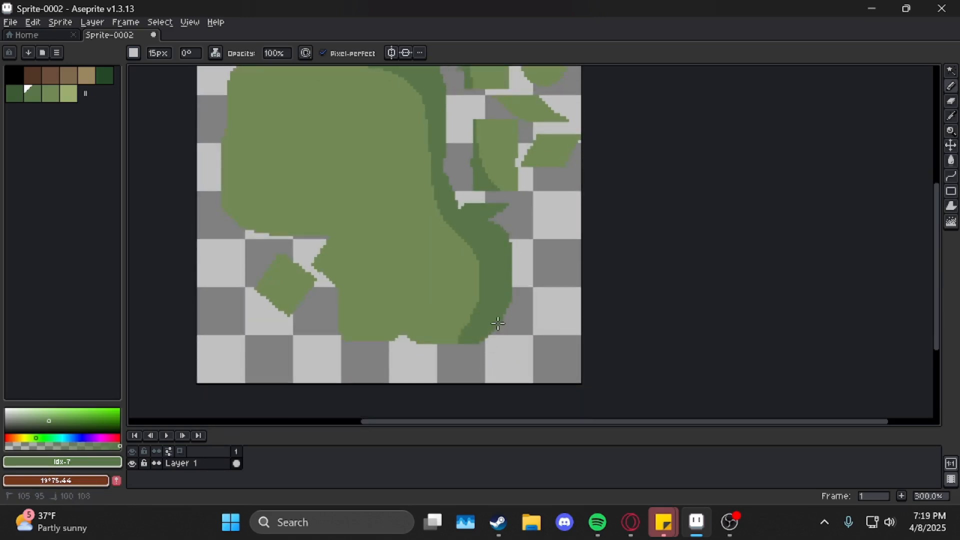
pyautogui.moveTo(356, 350); pyautogui.dragTo(347, 337)
pyautogui.moveTo(345, 337); pyautogui.dragTo(307, 395)
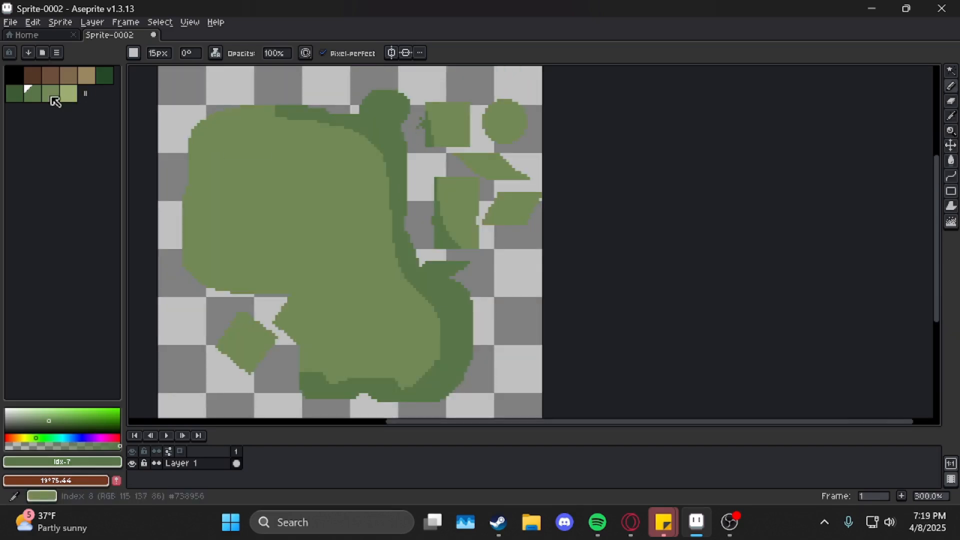
# Choose the lightest green (index 9) and paint a Lock Alpha highlight along the blob's upper-left edge
pyautogui.click(57, 96)
pyautogui.moveTo(196, 117); pyautogui.dragTo(245, 98)
pyautogui.moveTo(269, 97)
pyautogui.mouseDown()
pyautogui.moveTo(252, 109)
pyautogui.moveTo(295, 105)
pyautogui.moveTo(247, 104)
pyautogui.mouseUp()
pyautogui.click(68, 93)
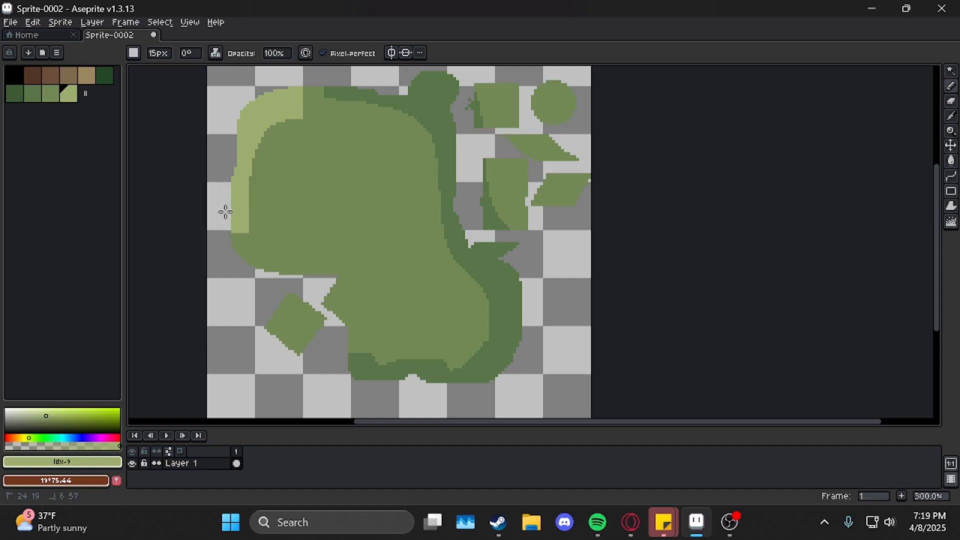
# Set the Pencil's ink to Shading and choose the four greens in the palette's second row as the shade ramp
pyautogui.click(215, 53)
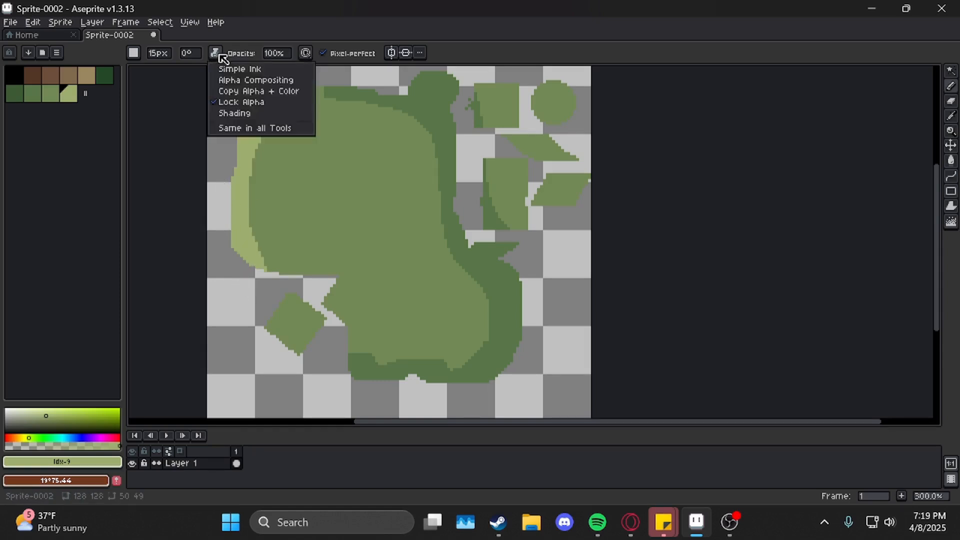
pyautogui.click(250, 114)
pyautogui.moveTo(260, 100); pyautogui.dragTo(273, 69)
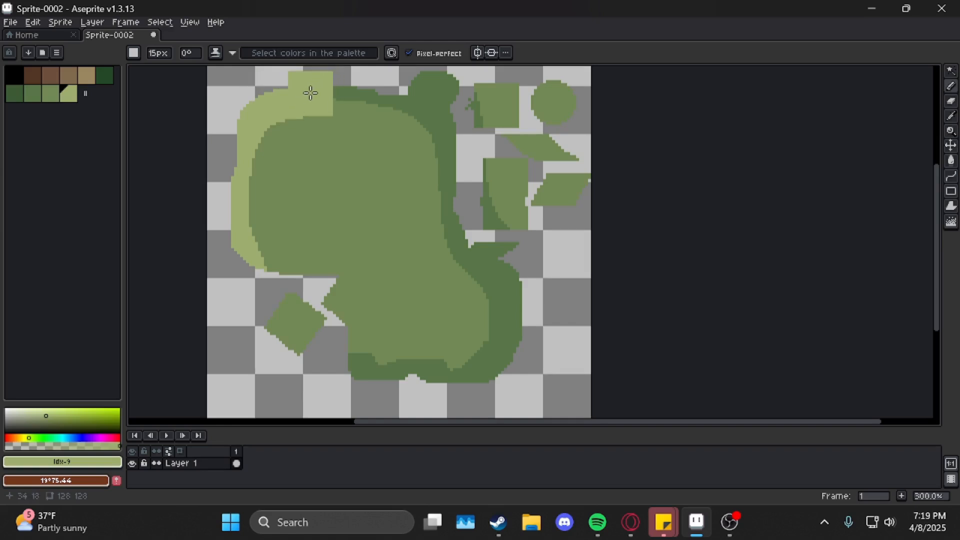
pyautogui.click(233, 53)
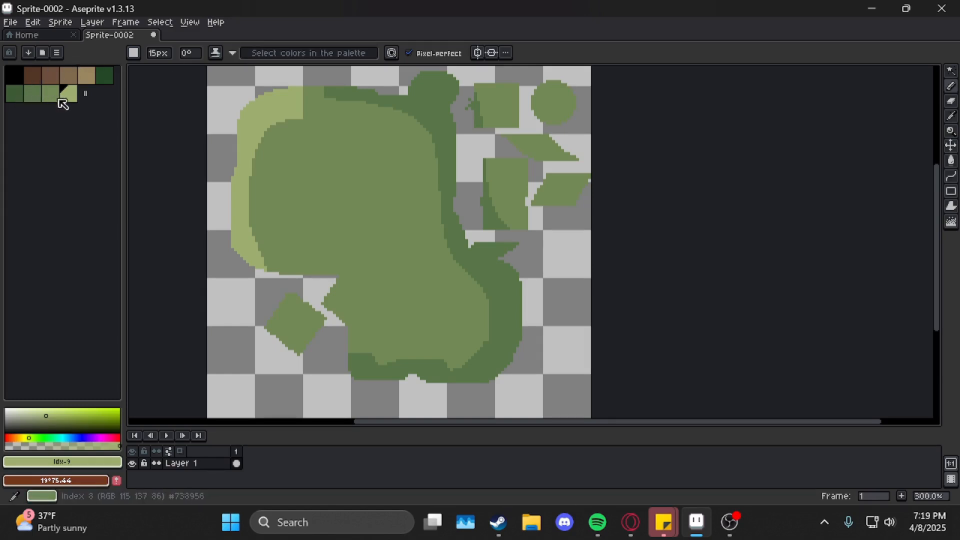
pyautogui.moveTo(20, 100); pyautogui.dragTo(71, 93)
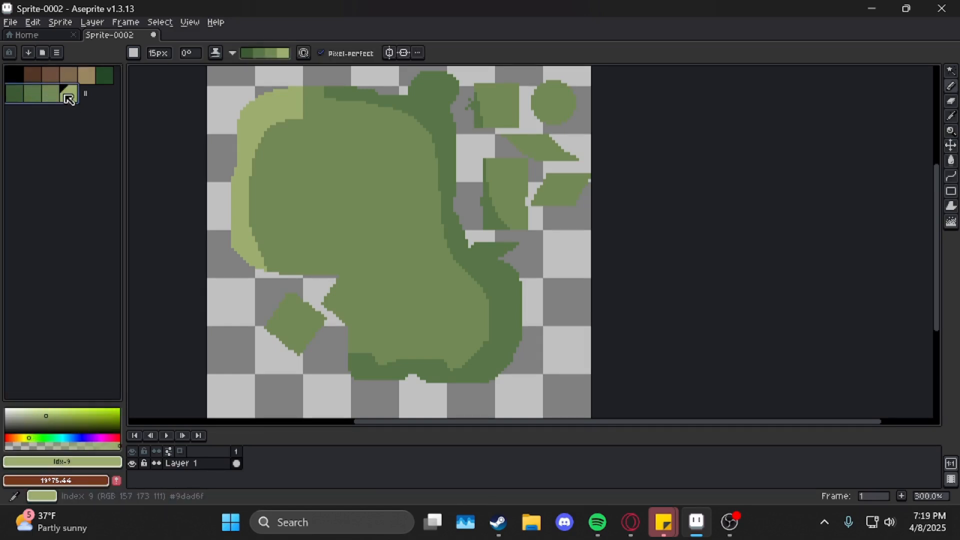
# Darken the blob's left and upper-right edges and the neighbouring rectangles with 15 px Shading strokes
pyautogui.moveTo(343, 134); pyautogui.dragTo(370, 172)
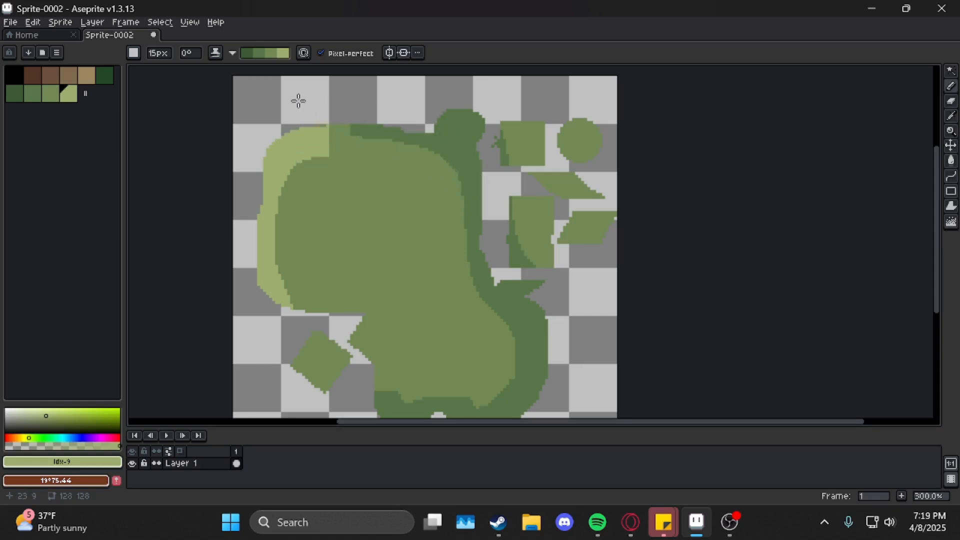
pyautogui.moveTo(350, 133)
pyautogui.mouseDown()
pyautogui.moveTo(307, 137)
pyautogui.moveTo(279, 148)
pyautogui.moveTo(261, 178)
pyautogui.moveTo(263, 261)
pyautogui.moveTo(302, 295)
pyautogui.mouseUp()
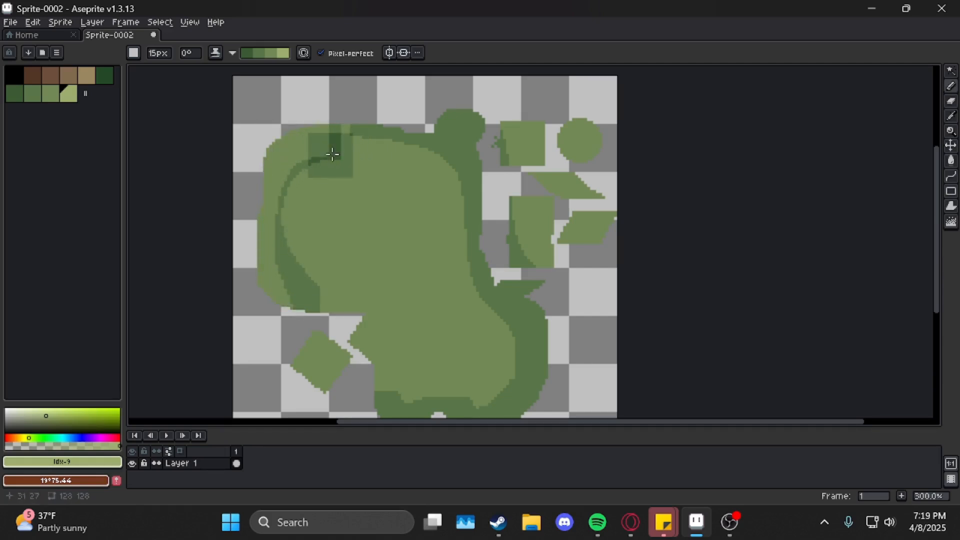
pyautogui.moveTo(423, 119)
pyautogui.mouseDown()
pyautogui.moveTo(466, 132)
pyautogui.moveTo(511, 172)
pyautogui.moveTo(513, 238)
pyautogui.mouseUp()
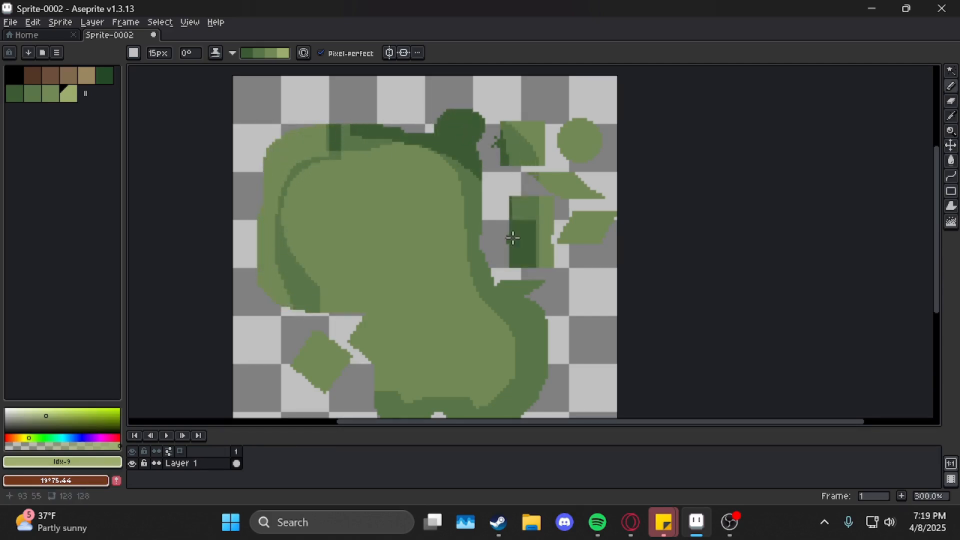
# Reverse the shade ramp and lighten the blob's left and upper edges with Shading strokes
pyautogui.click(237, 52)
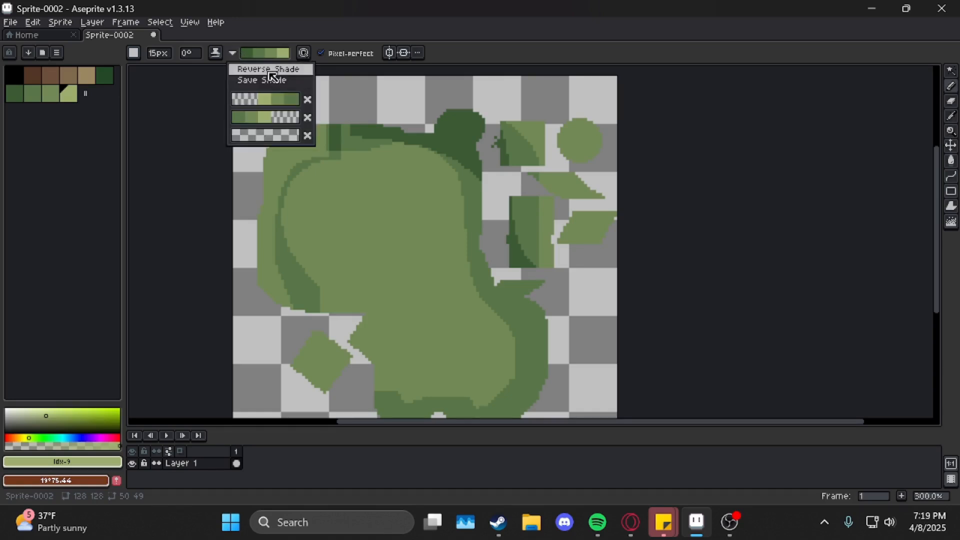
pyautogui.click(244, 66)
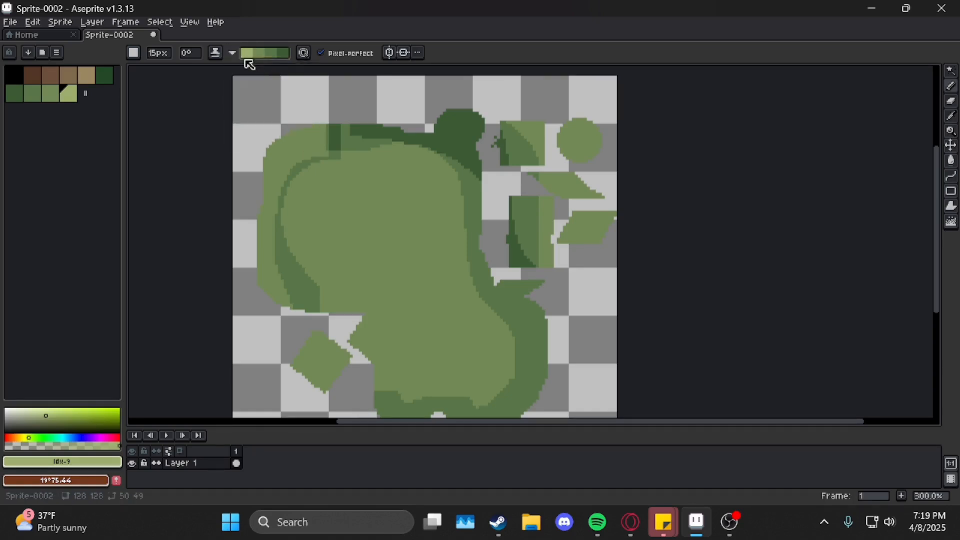
pyautogui.moveTo(314, 127)
pyautogui.mouseDown()
pyautogui.moveTo(273, 157)
pyautogui.moveTo(253, 236)
pyautogui.moveTo(277, 326)
pyautogui.mouseUp()
pyautogui.click(308, 127)
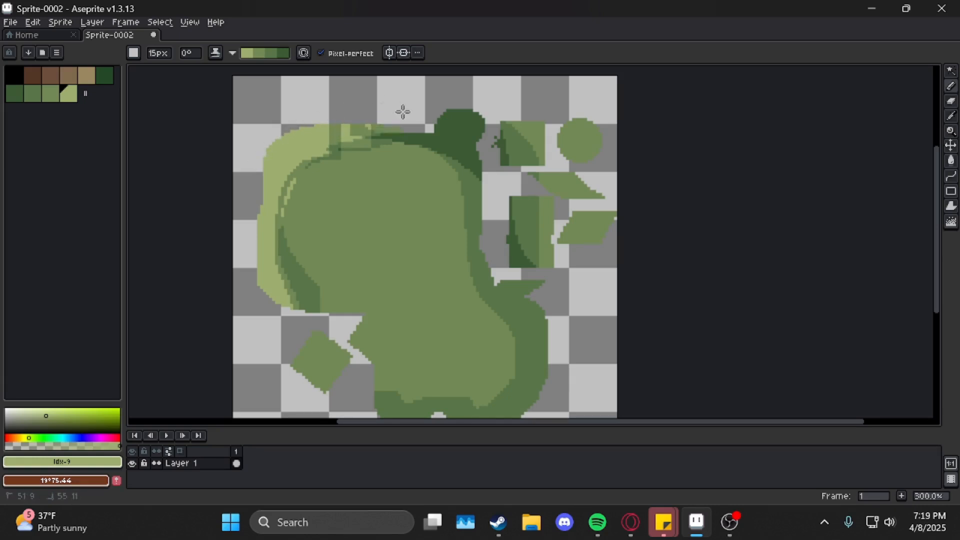
pyautogui.moveTo(403, 112)
pyautogui.mouseDown()
pyautogui.moveTo(477, 134)
pyautogui.moveTo(512, 168)
pyautogui.mouseUp()
pyautogui.moveTo(374, 147); pyautogui.dragTo(379, 123)
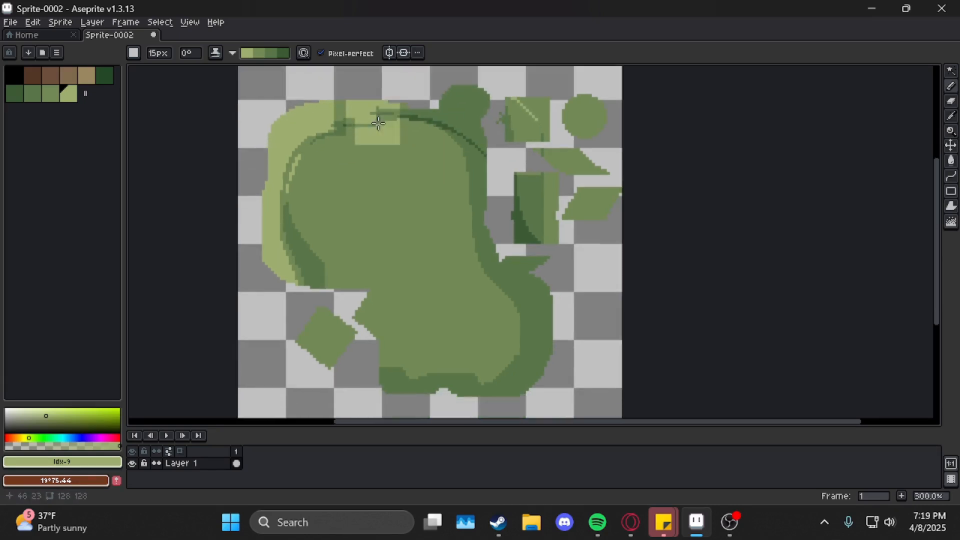
# Turn on the Stabilizer with a radius of 21 and paint a large curved Shading stroke across the blob
pyautogui.click(304, 52)
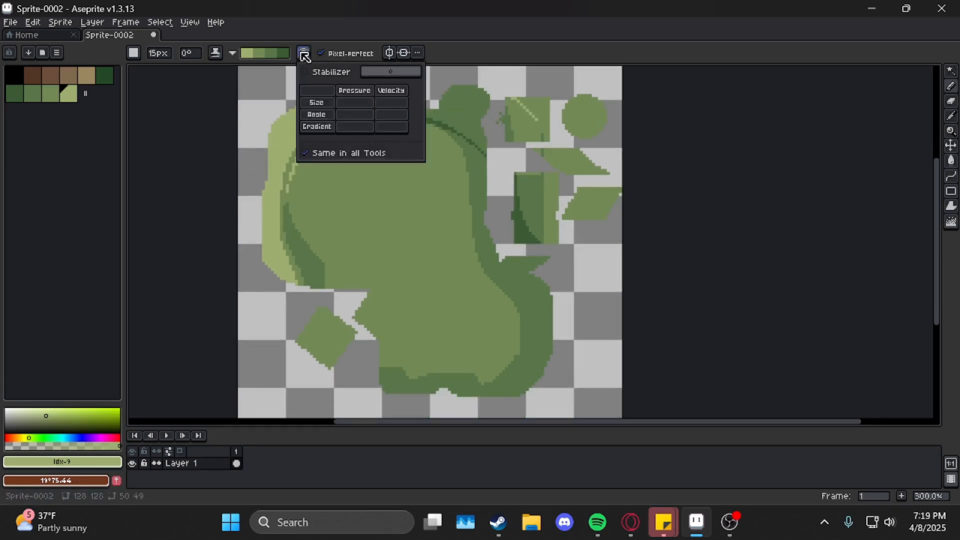
pyautogui.click(321, 75)
pyautogui.moveTo(399, 71); pyautogui.dragTo(404, 77)
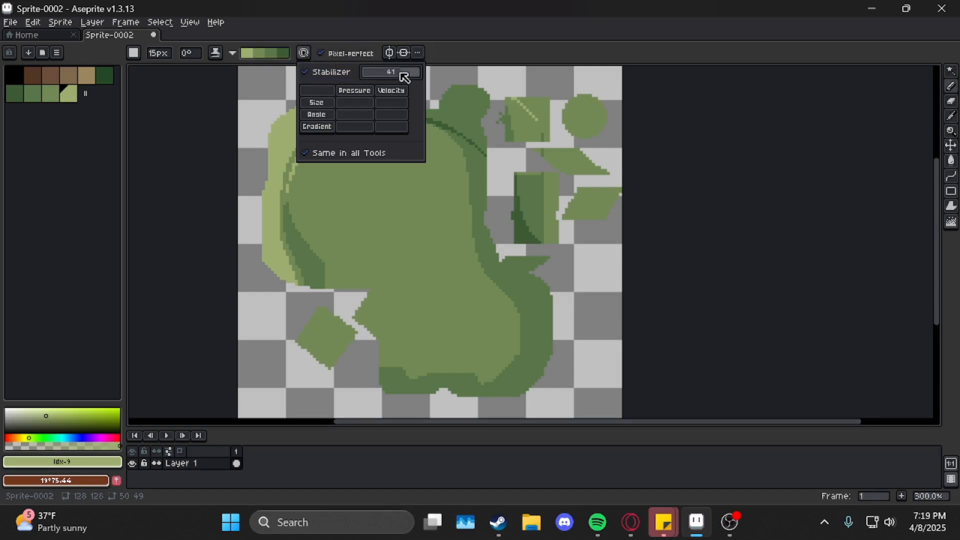
pyautogui.moveTo(519, 139)
pyautogui.mouseDown()
pyautogui.moveTo(523, 198)
pyautogui.moveTo(478, 243)
pyautogui.moveTo(410, 264)
pyautogui.moveTo(383, 147)
pyautogui.mouseUp()
# Raise the Stabilizer radius to 42 and to 64, painting more smoothed Shading strokes across the sprite at each setting
pyautogui.click(303, 52)
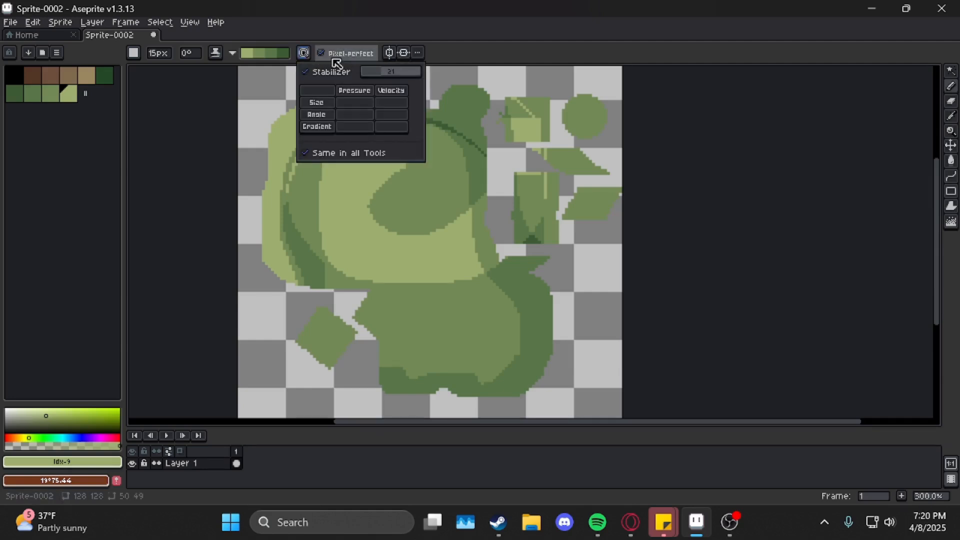
pyautogui.moveTo(396, 71); pyautogui.dragTo(401, 71)
pyautogui.moveTo(430, 126)
pyautogui.mouseDown()
pyautogui.moveTo(491, 157)
pyautogui.moveTo(517, 188)
pyautogui.moveTo(533, 254)
pyautogui.moveTo(505, 333)
pyautogui.moveTo(421, 360)
pyautogui.moveTo(324, 325)
pyautogui.moveTo(286, 240)
pyautogui.moveTo(318, 152)
pyautogui.moveTo(398, 115)
pyautogui.mouseUp()
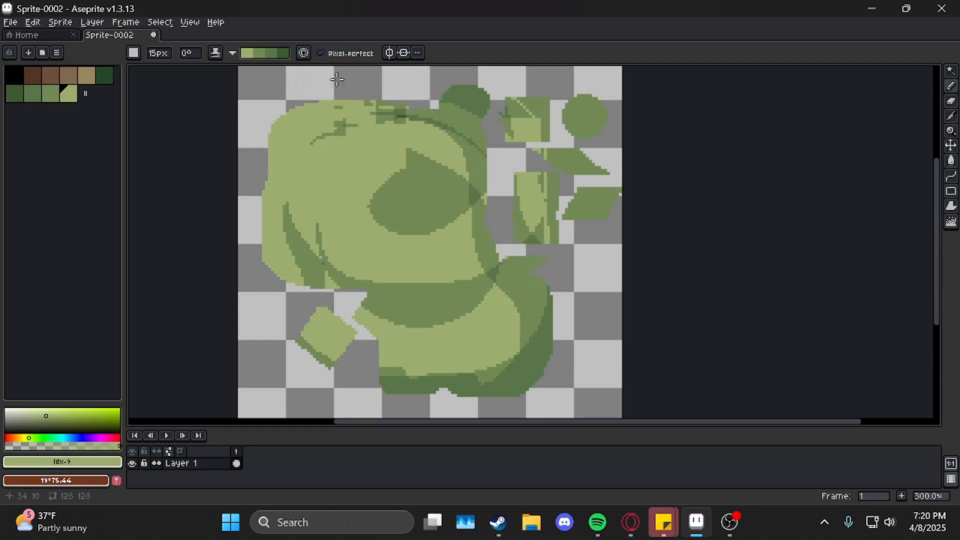
pyautogui.click(305, 53)
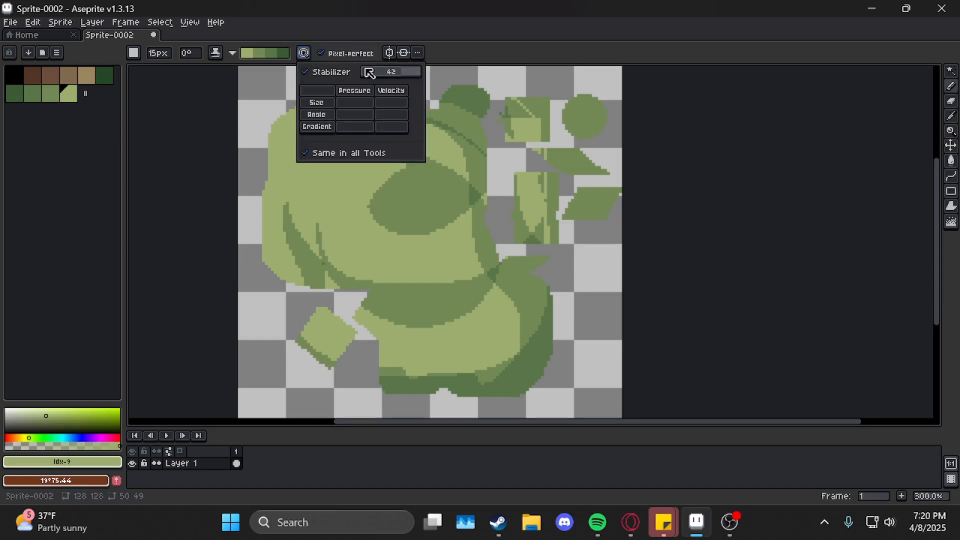
pyautogui.moveTo(505, 152)
pyautogui.mouseDown()
pyautogui.moveTo(569, 221)
pyautogui.moveTo(548, 310)
pyautogui.moveTo(439, 360)
pyautogui.moveTo(337, 320)
pyautogui.moveTo(326, 219)
pyautogui.moveTo(410, 159)
pyautogui.moveTo(397, 305)
pyautogui.moveTo(521, 138)
pyautogui.mouseUp()
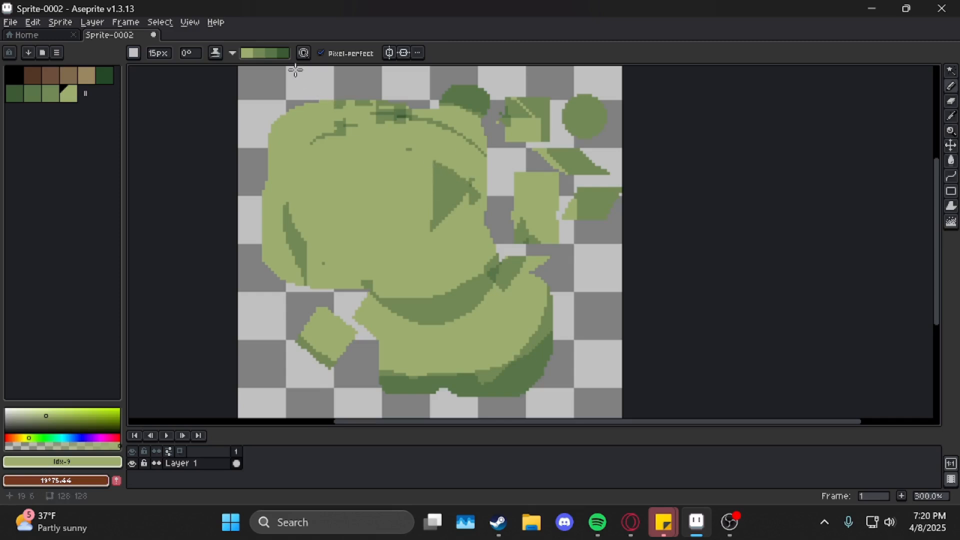
# Turn off the Stabilizer and the Pixel-perfect option for the Pencil
pyautogui.click(305, 53)
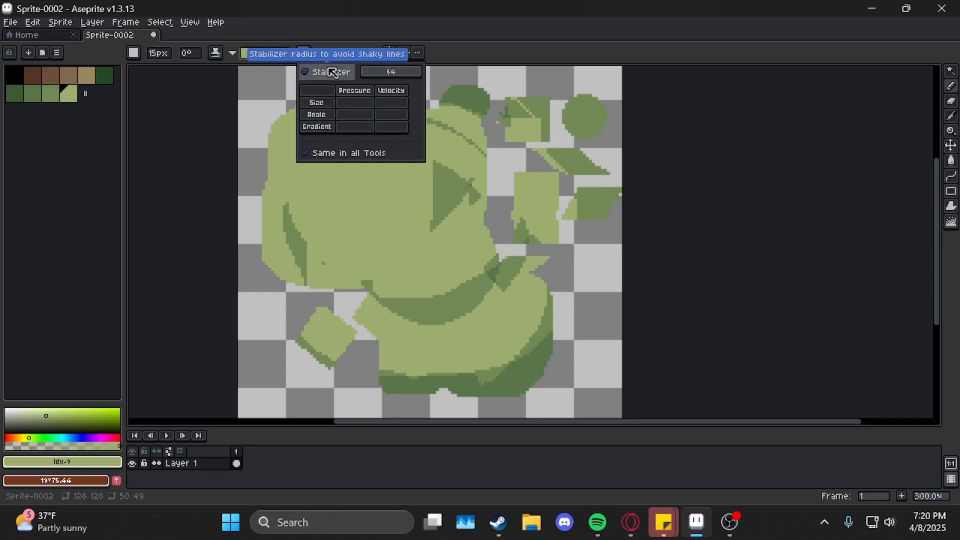
pyautogui.click(312, 73)
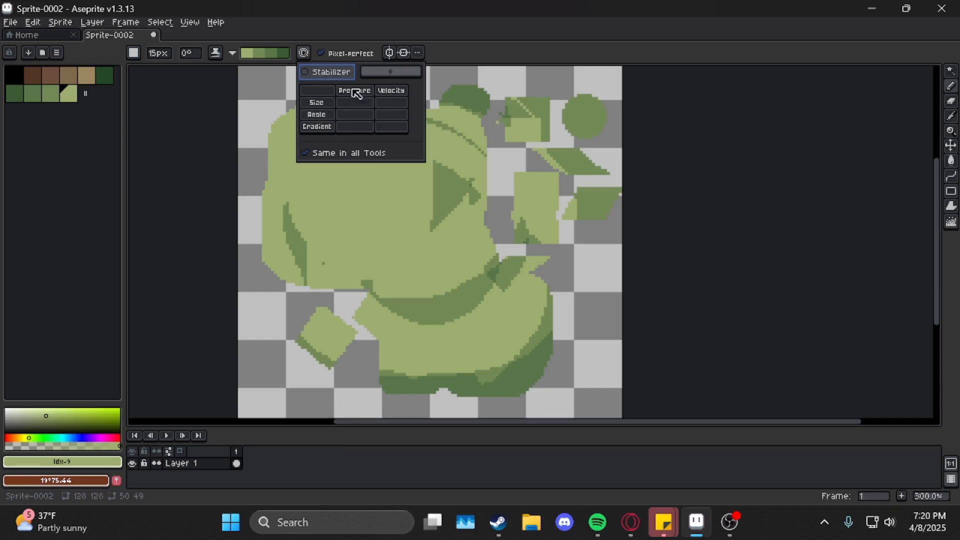
pyautogui.click(328, 54)
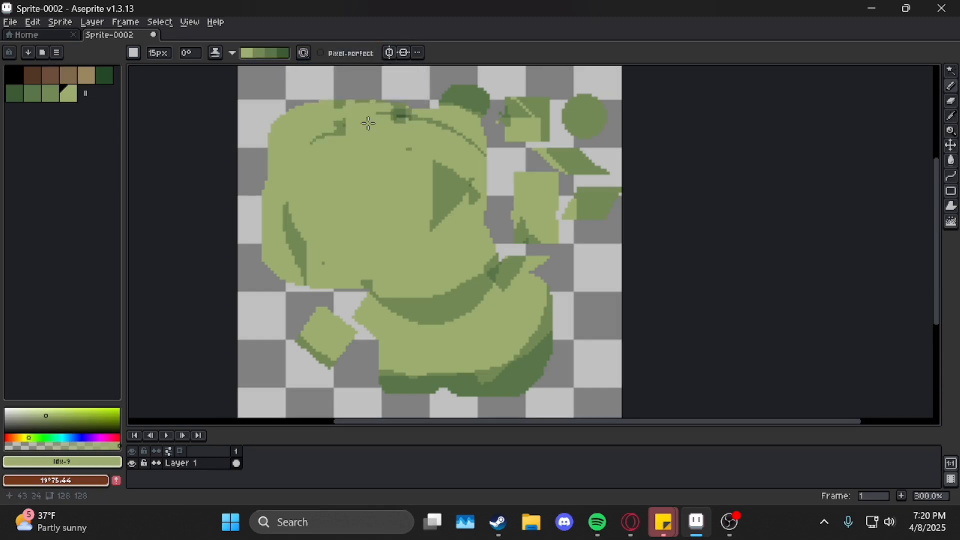
# Draw freehand light green lines above the blob with a 1 px brush and Pixel-perfect off
pyautogui.moveTo(380, 124); pyautogui.dragTo(358, 193)
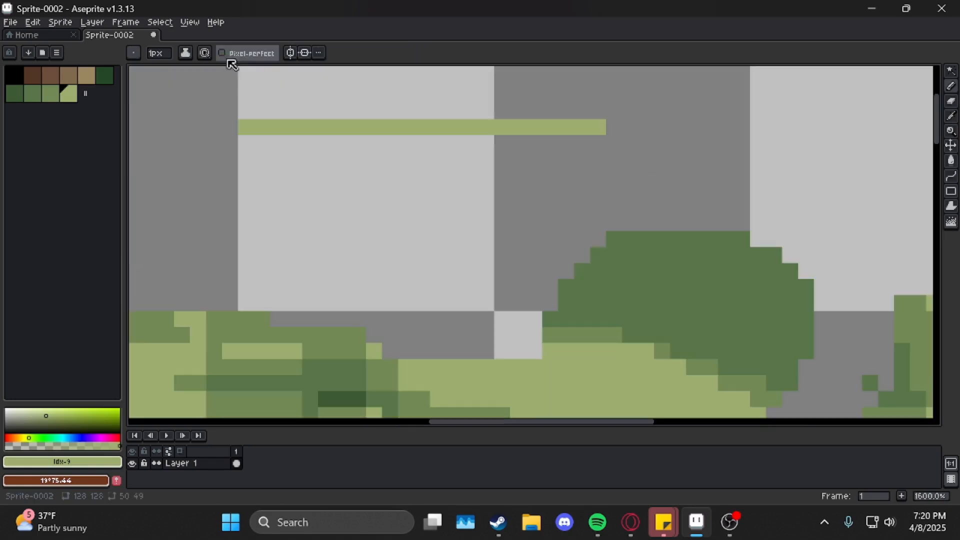
pyautogui.click(273, 146)
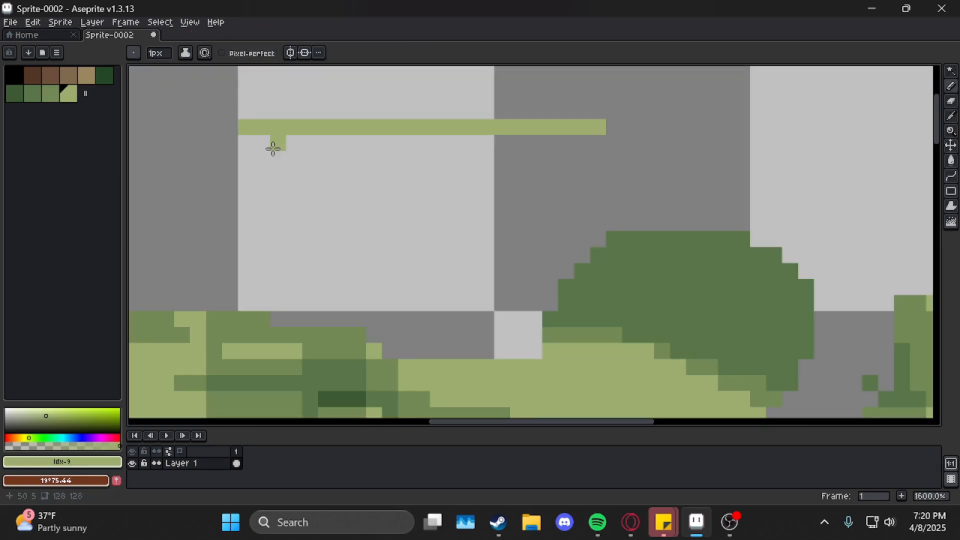
pyautogui.moveTo(259, 201)
pyautogui.mouseDown()
pyautogui.moveTo(544, 178)
pyautogui.moveTo(693, 131)
pyautogui.moveTo(323, 219)
pyautogui.moveTo(545, 189)
pyautogui.moveTo(665, 212)
pyautogui.moveTo(504, 204)
pyautogui.moveTo(387, 219)
pyautogui.moveTo(450, 204)
pyautogui.mouseUp()
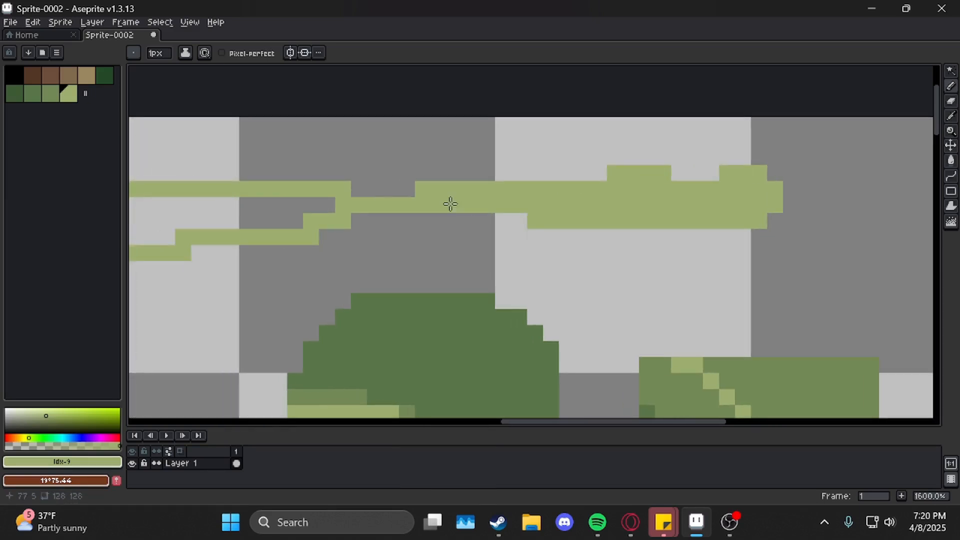
# Turn on Pixel-perfect and draw a rising 1 px diagonal line in the sprite's upper-right corner
pyautogui.click(221, 53)
pyautogui.moveTo(320, 219); pyautogui.dragTo(400, 199)
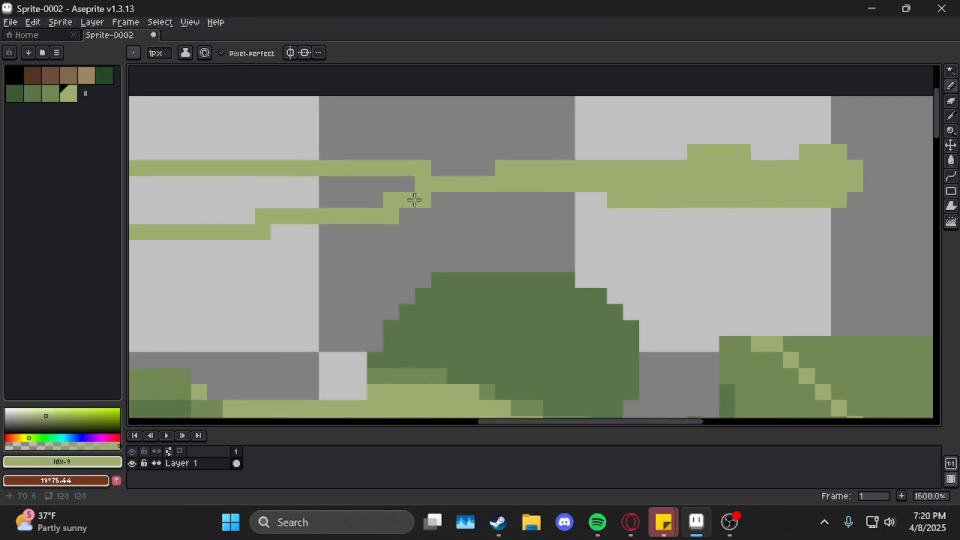
pyautogui.moveTo(239, 327)
pyautogui.mouseDown()
pyautogui.moveTo(280, 310)
pyautogui.moveTo(507, 232)
pyautogui.mouseUp()
pyautogui.moveTo(356, 278)
pyautogui.mouseDown()
pyautogui.moveTo(294, 210)
pyautogui.moveTo(179, 260)
pyautogui.moveTo(595, 129)
pyautogui.mouseUp()
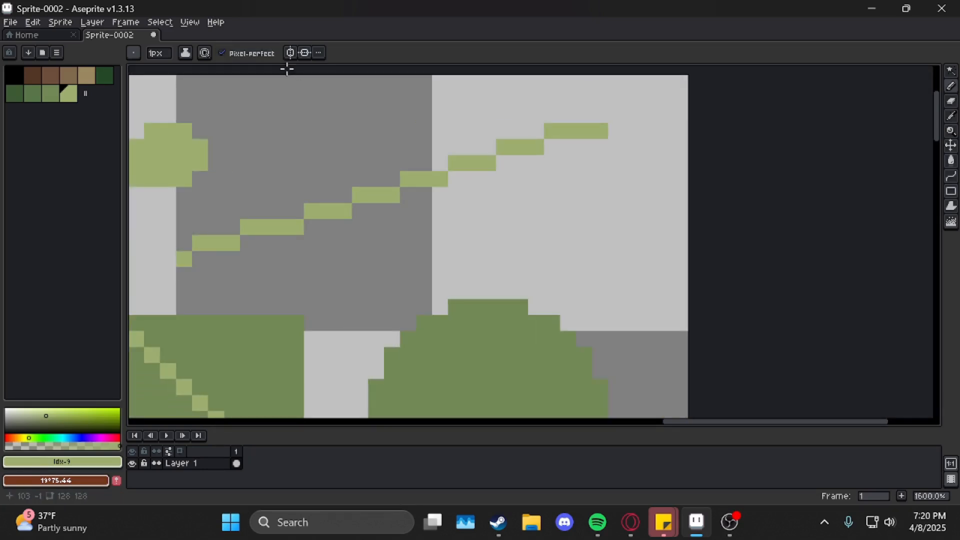
# Turn off Pixel-perfect and draw a second rising 1 px diagonal below the first for comparison
pyautogui.click(222, 53)
pyautogui.moveTo(296, 291)
pyautogui.mouseDown()
pyautogui.moveTo(528, 221)
pyautogui.moveTo(654, 173)
pyautogui.mouseUp()
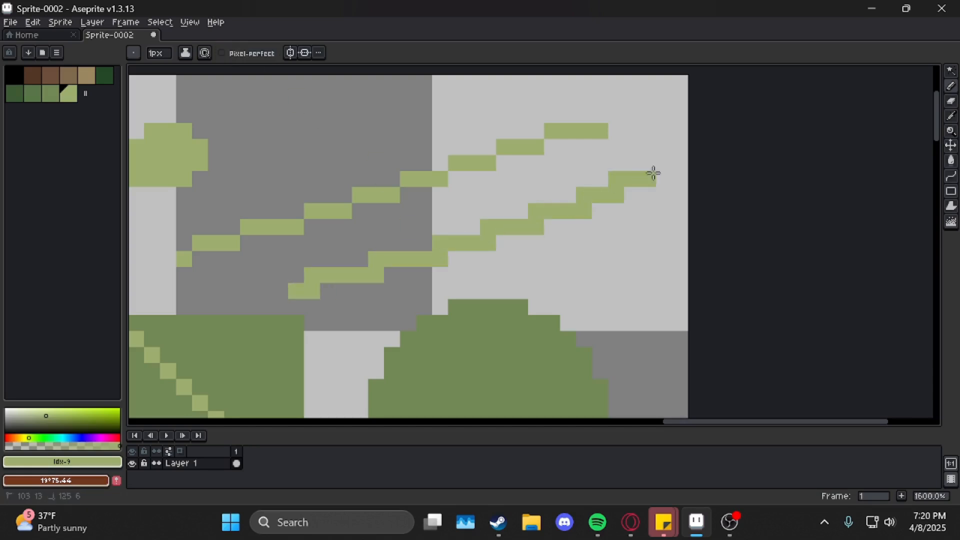
pyautogui.click(222, 53)
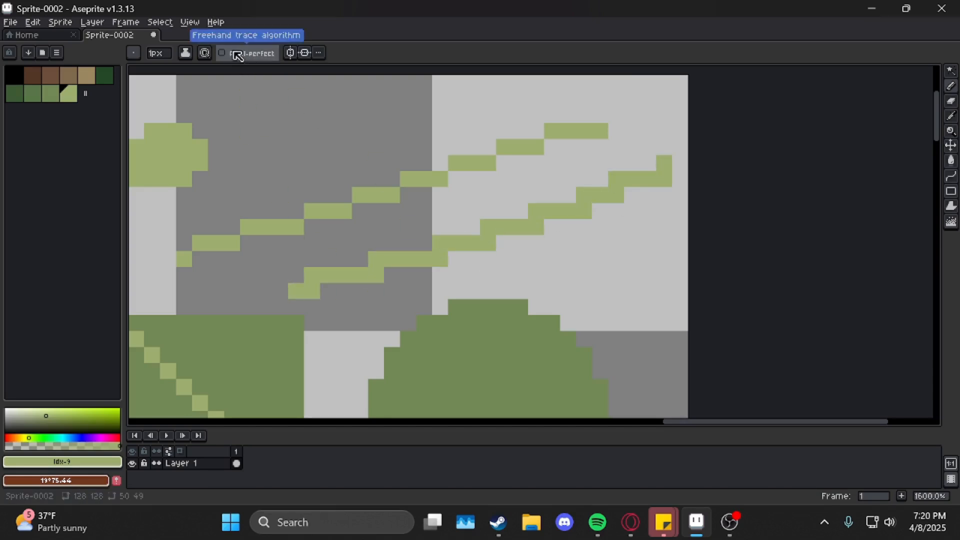
# Turn Pixel-perfect back on and draw a third rising 1 px diagonal line above the other two
pyautogui.click(248, 165)
pyautogui.moveTo(257, 184); pyautogui.dragTo(450, 113)
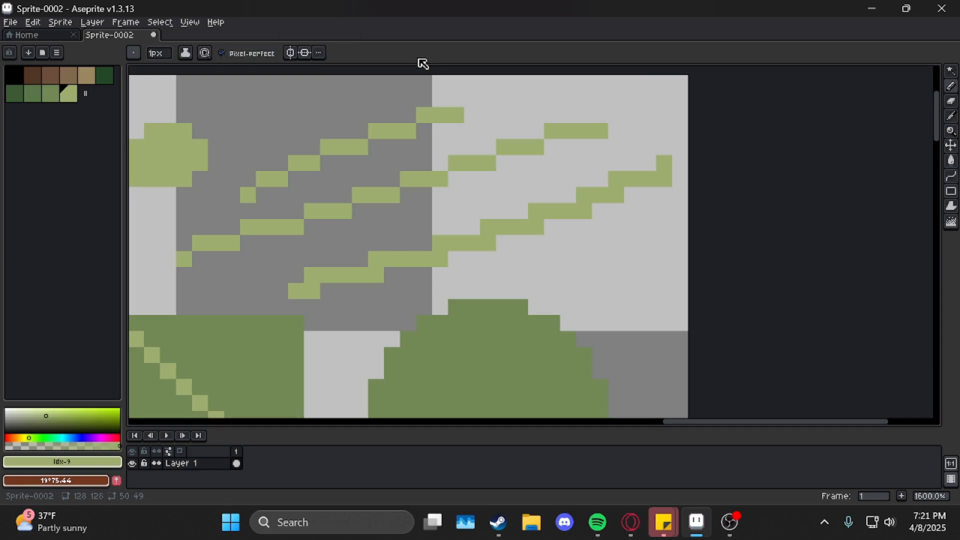
# Clear the whole drawing from Layer 1 with the Eraser, using a round brush enlarged to 20 px
pyautogui.click(953, 102)
pyautogui.scroll(-4, 505, 216)
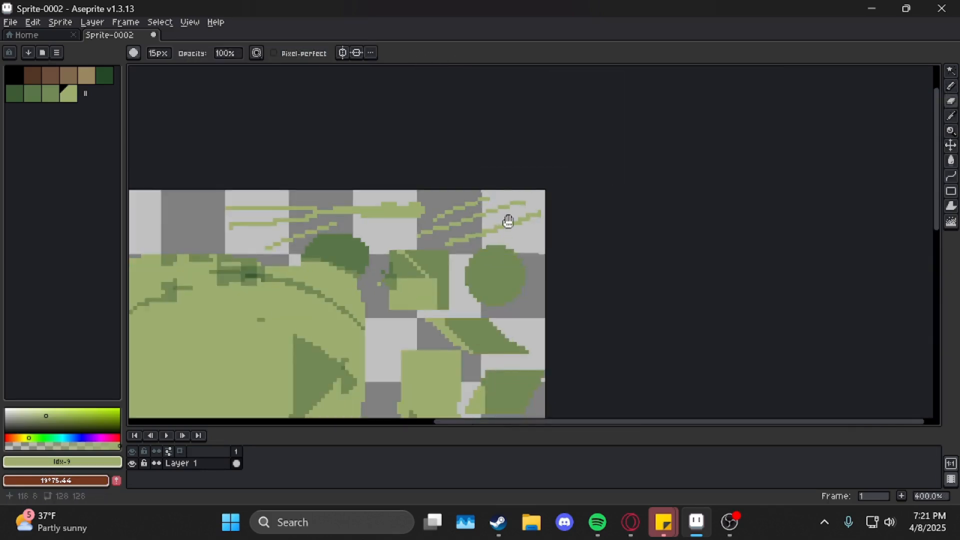
pyautogui.moveTo(538, 208)
pyautogui.mouseDown()
pyautogui.moveTo(429, 200)
pyautogui.moveTo(161, 242)
pyautogui.moveTo(562, 150)
pyautogui.moveTo(288, 197)
pyautogui.moveTo(692, 189)
pyautogui.moveTo(128, 253)
pyautogui.moveTo(598, 247)
pyautogui.moveTo(851, 289)
pyautogui.moveTo(647, 308)
pyautogui.mouseUp()
pyautogui.moveTo(613, 370); pyautogui.dragTo(549, 205)
pyautogui.scroll(-10, 473, 215)
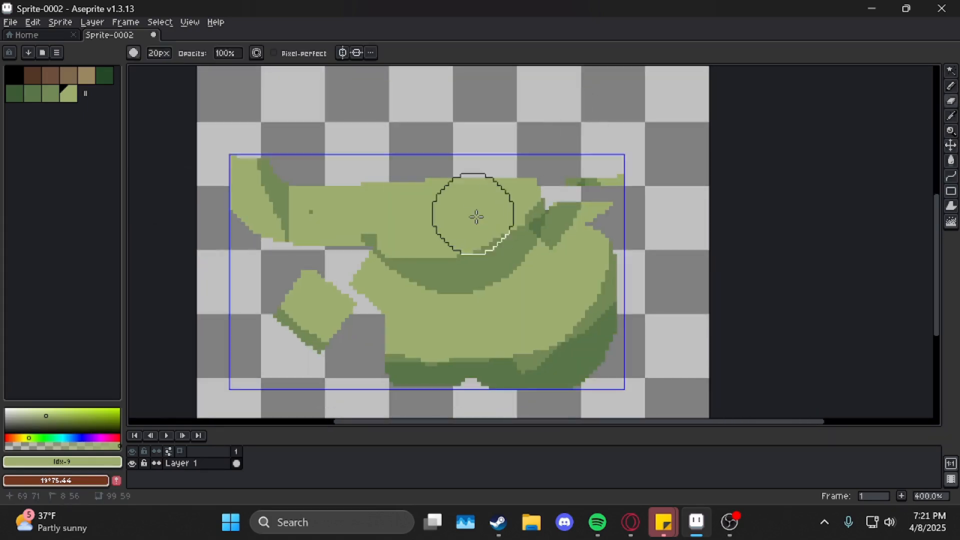
pyautogui.moveTo(476, 199)
pyautogui.mouseDown()
pyautogui.moveTo(635, 183)
pyautogui.moveTo(197, 180)
pyautogui.moveTo(534, 356)
pyautogui.moveTo(707, 279)
pyautogui.moveTo(585, 278)
pyautogui.mouseUp()
pyautogui.scroll(-5, 634, 182)
# Set the Eraser's brush size to 6 px and open its brush shape options
pyautogui.scroll(8, 416, 230)
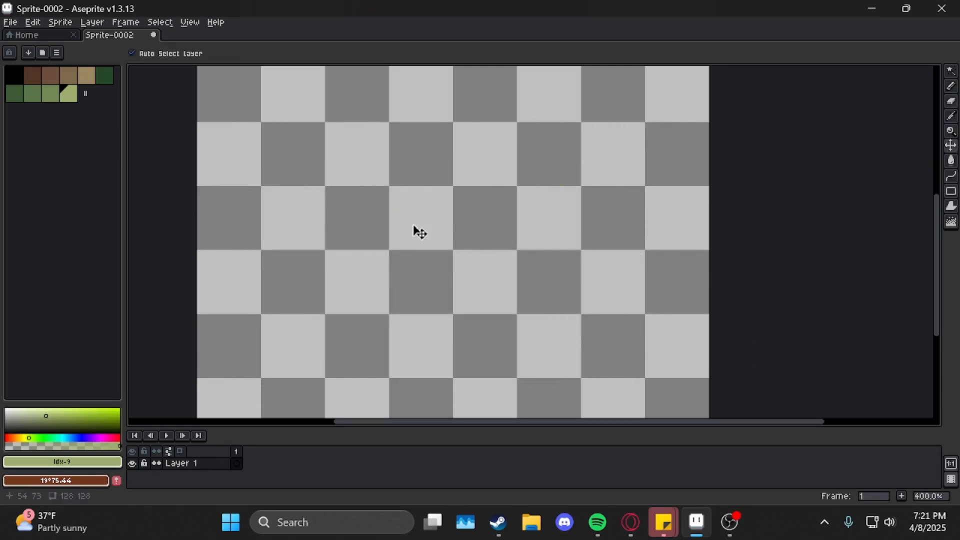
pyautogui.scroll(11, 413, 208)
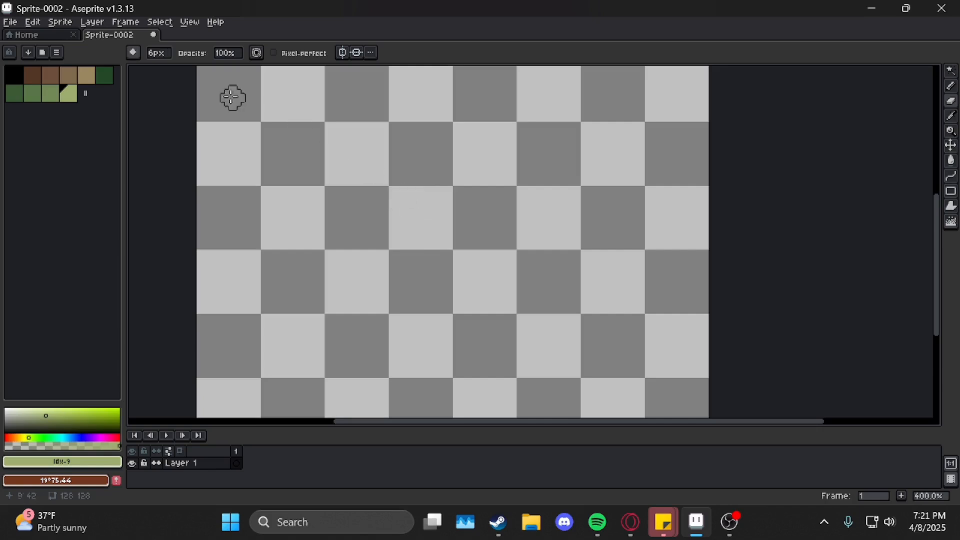
pyautogui.click(134, 53)
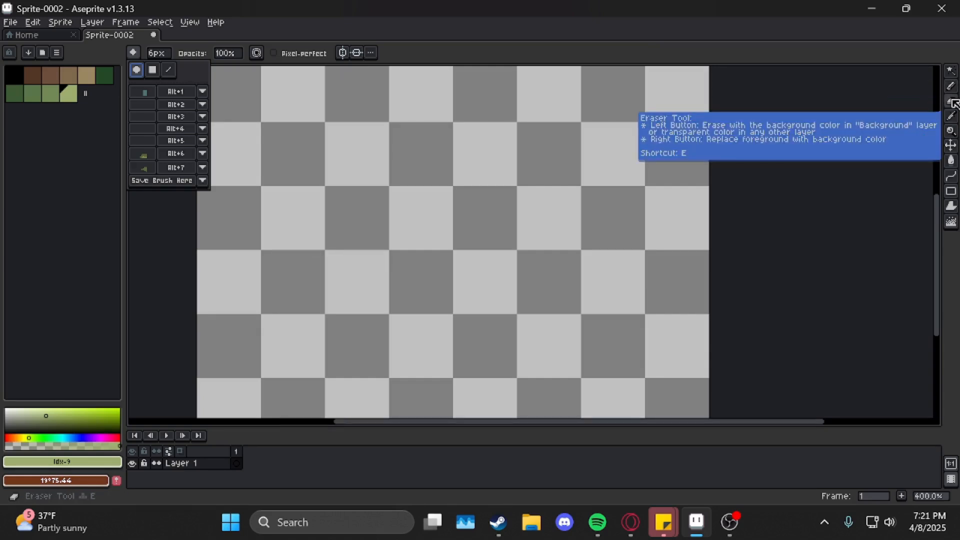
# Switch to the Eyedropper tool and choose a more saturated green as the foreground color
pyautogui.click(951, 115)
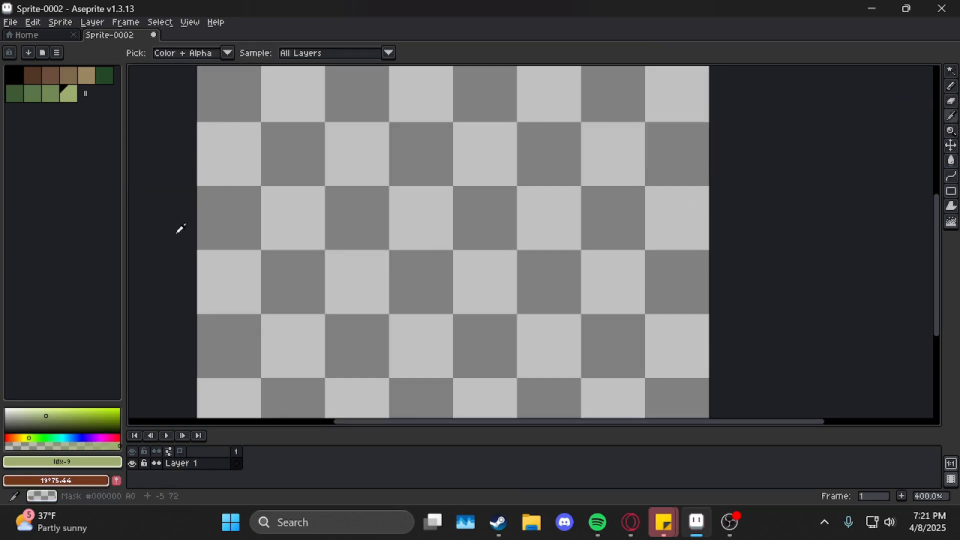
pyautogui.click(110, 416)
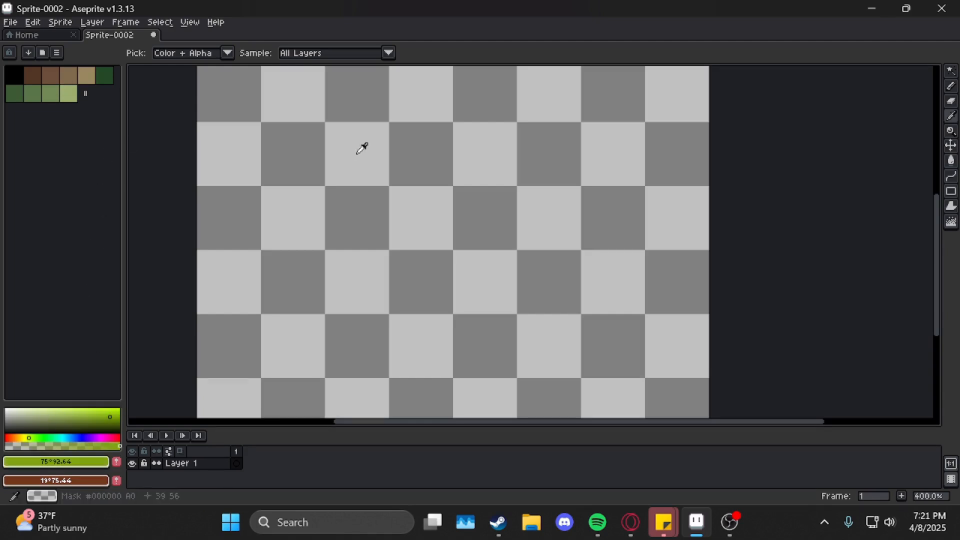
# Paint a filled blob in the sprite's left half using the Pencil with a 12 px square brush and palette green index 8
pyautogui.press('b')
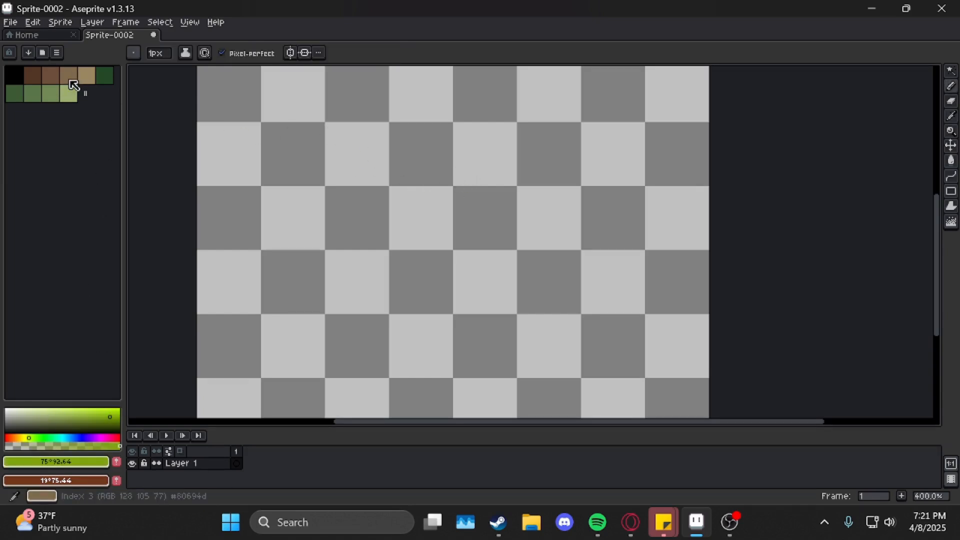
pyautogui.click(57, 94)
pyautogui.press('+')
pyautogui.press('+')
pyautogui.press('+')
pyautogui.press('+')
pyautogui.press('+')
pyautogui.press('+')
pyautogui.press('+')
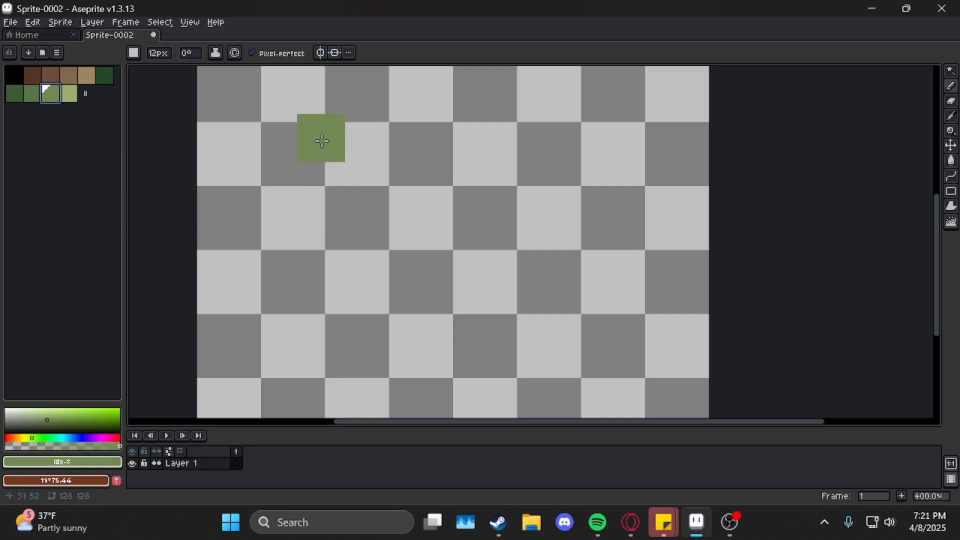
pyautogui.moveTo(320, 139)
pyautogui.mouseDown()
pyautogui.moveTo(334, 230)
pyautogui.moveTo(268, 193)
pyautogui.mouseUp()
# Paint a large filled blob in the sprite's lower-right area with palette brown index 3
pyautogui.click(74, 76)
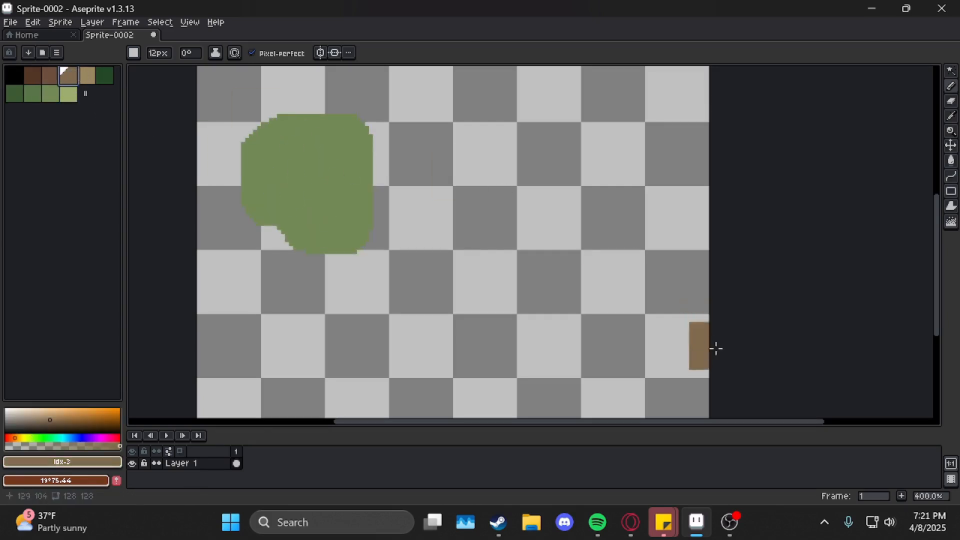
pyautogui.moveTo(635, 300)
pyautogui.mouseDown()
pyautogui.moveTo(624, 360)
pyautogui.moveTo(542, 347)
pyautogui.moveTo(643, 277)
pyautogui.moveTo(552, 302)
pyautogui.mouseUp()
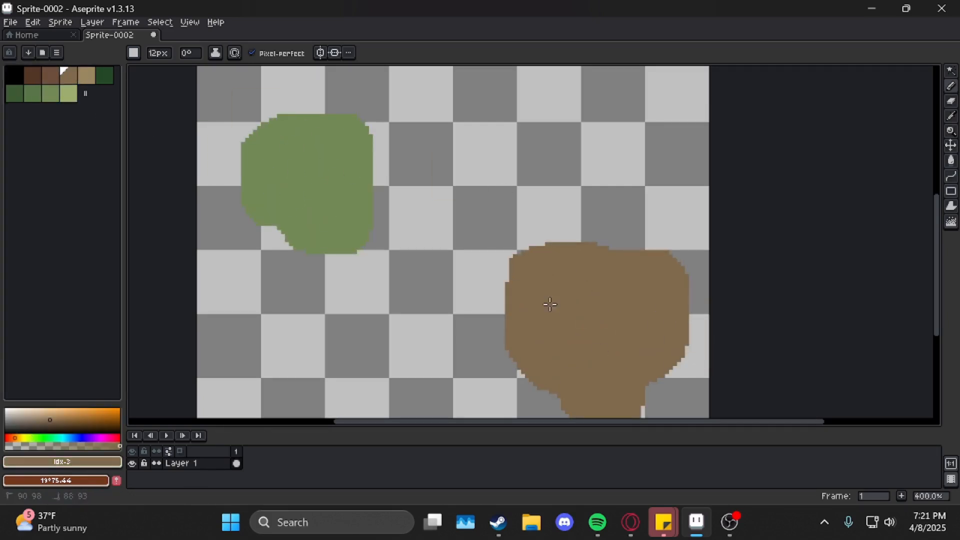
# Sample the green #738956 from the first blob and paint a second green blob near the sprite's center
pyautogui.moveTo(524, 227); pyautogui.dragTo(512, 207)
pyautogui.scroll(2, 515, 167)
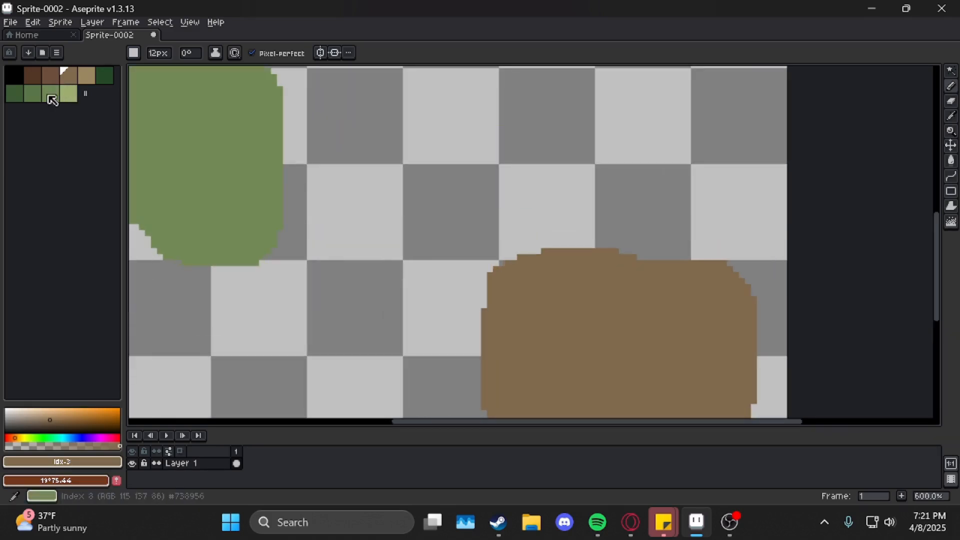
pyautogui.keyDown('alt'); pyautogui.click(225, 150); pyautogui.keyUp('alt')
pyautogui.moveTo(397, 194); pyautogui.dragTo(508, 194)
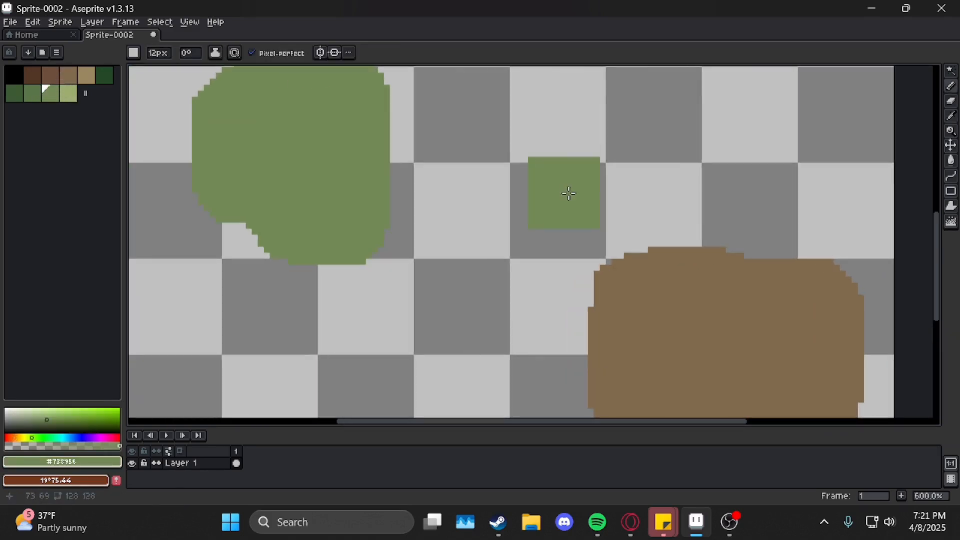
pyautogui.click(954, 119)
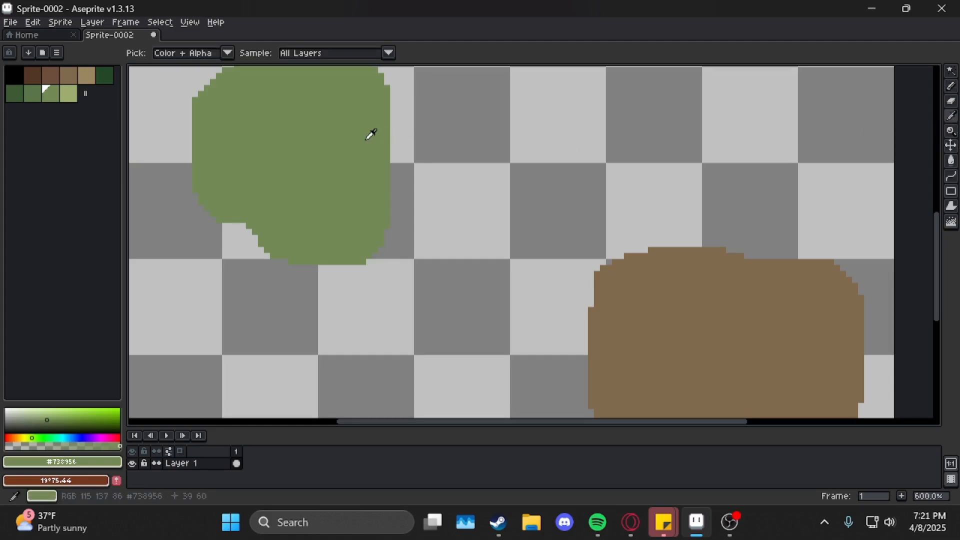
pyautogui.press('b')
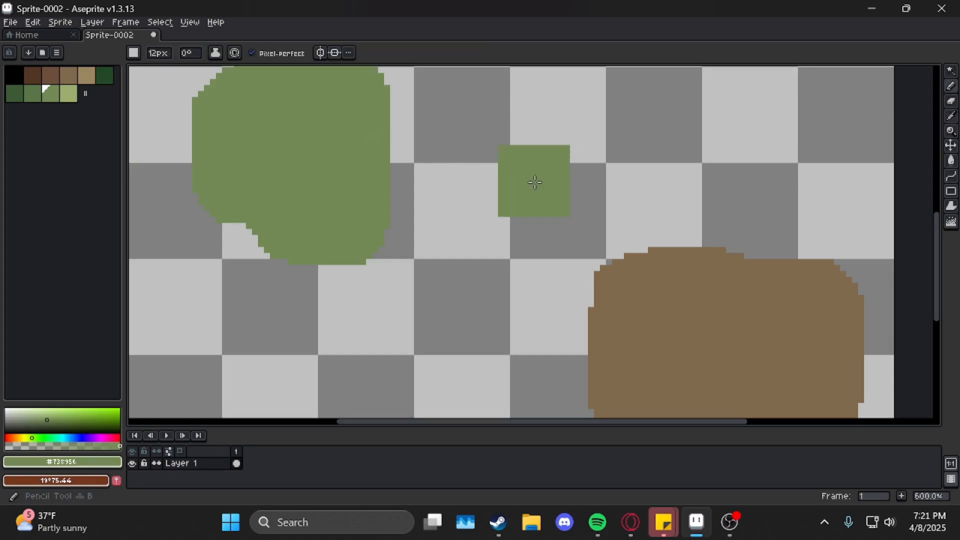
pyautogui.moveTo(536, 182)
pyautogui.mouseDown()
pyautogui.moveTo(504, 177)
pyautogui.moveTo(524, 163)
pyautogui.mouseUp()
# Sample the brown from the large blob with the Eyedropper and paint a smaller brown blob above it
pyautogui.click(950, 117)
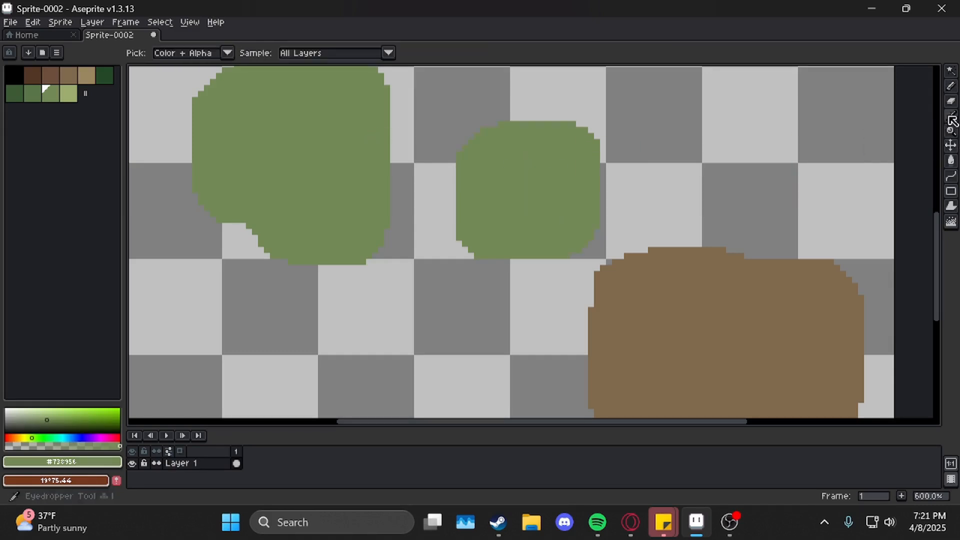
pyautogui.click(734, 291)
pyautogui.press('b')
pyautogui.moveTo(723, 167)
pyautogui.mouseDown()
pyautogui.moveTo(716, 123)
pyautogui.moveTo(734, 150)
pyautogui.moveTo(676, 133)
pyautogui.mouseUp()
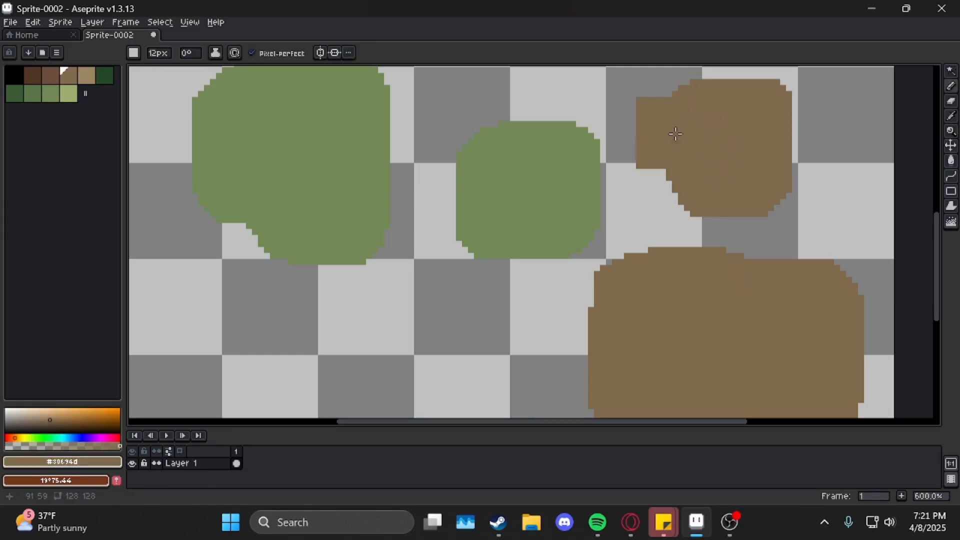
pyautogui.hotkey('ctrl', 'z')
# Pick the green of the center blob with the Eyedropper and return to the Pencil
pyautogui.press('i')
pyautogui.click(575, 157)
pyautogui.press('b')
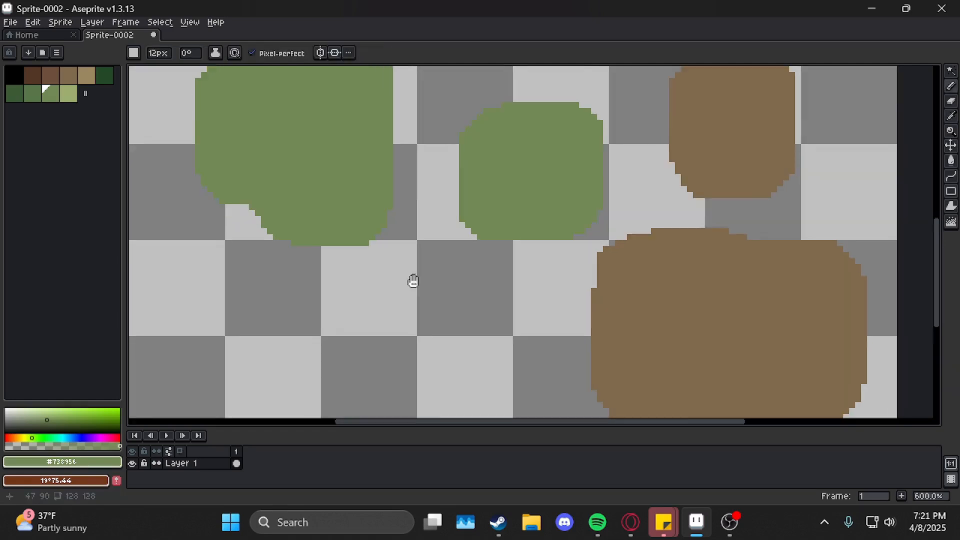
# Sample the brown from the large blob and paint another brown blob beside it, below the center green blob
pyautogui.scroll(-2, 409, 212)
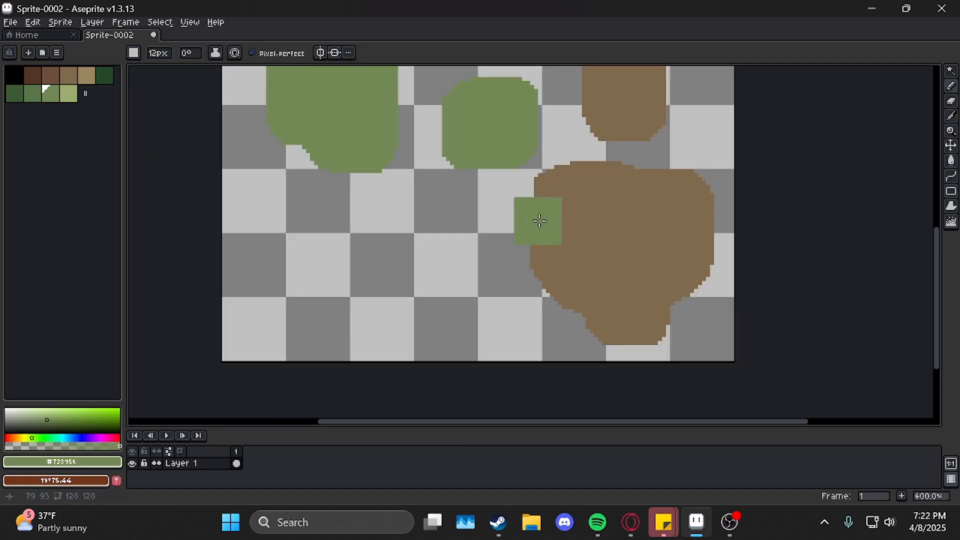
pyautogui.press('i')
pyautogui.click(568, 208)
pyautogui.press('b')
pyautogui.moveTo(476, 214)
pyautogui.mouseDown()
pyautogui.moveTo(408, 272)
pyautogui.moveTo(414, 244)
pyautogui.moveTo(433, 250)
pyautogui.mouseUp()
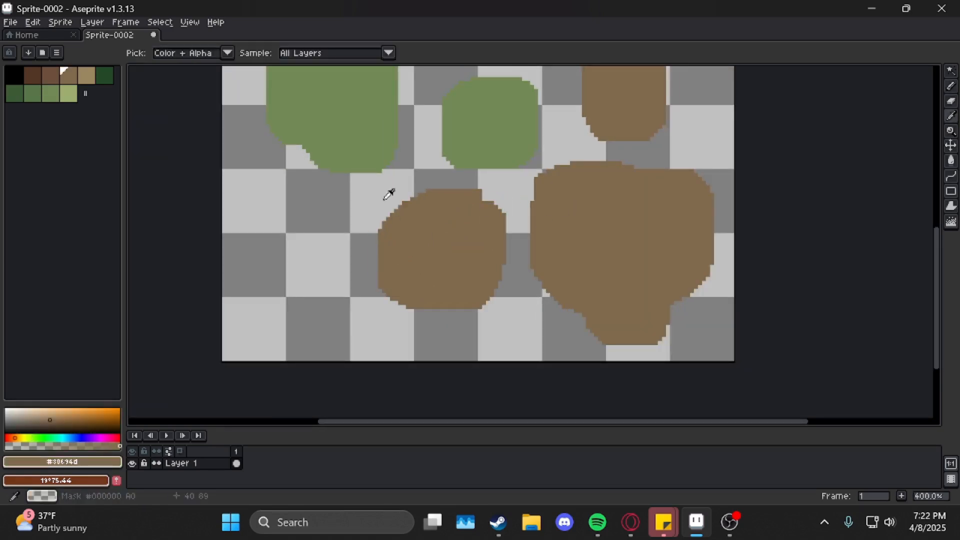
# Sample green from the large green blob without leaving the Pencil and paint a green blob below it
pyautogui.keyDown('alt'); pyautogui.click(375, 159); pyautogui.keyUp('alt')
pyautogui.moveTo(310, 216); pyautogui.dragTo(312, 221)
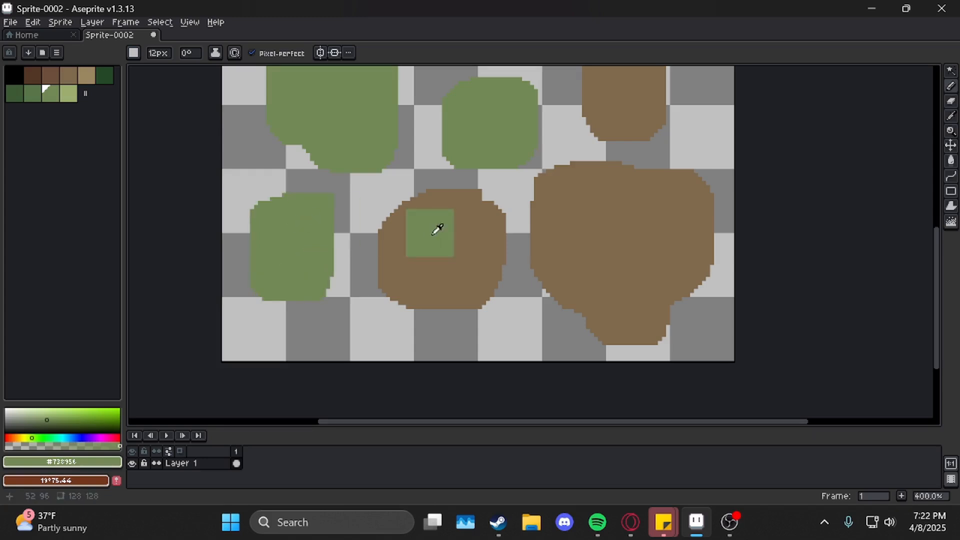
# Sample brown and green alternately from the painted blobs, ending on brown, and paint a brown blob near the sprite's upper edge
pyautogui.keyDown('alt'); pyautogui.click(457, 223); pyautogui.keyUp('alt')
pyautogui.scroll(5, 425, 175)
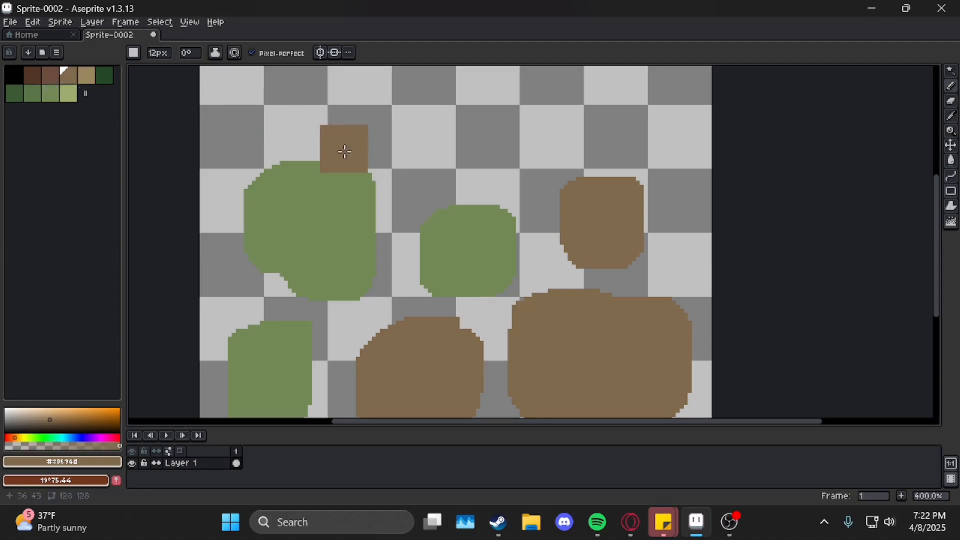
pyautogui.scroll(1, 413, 227)
pyautogui.keyDown('alt'); pyautogui.click(465, 352); pyautogui.keyUp('alt')
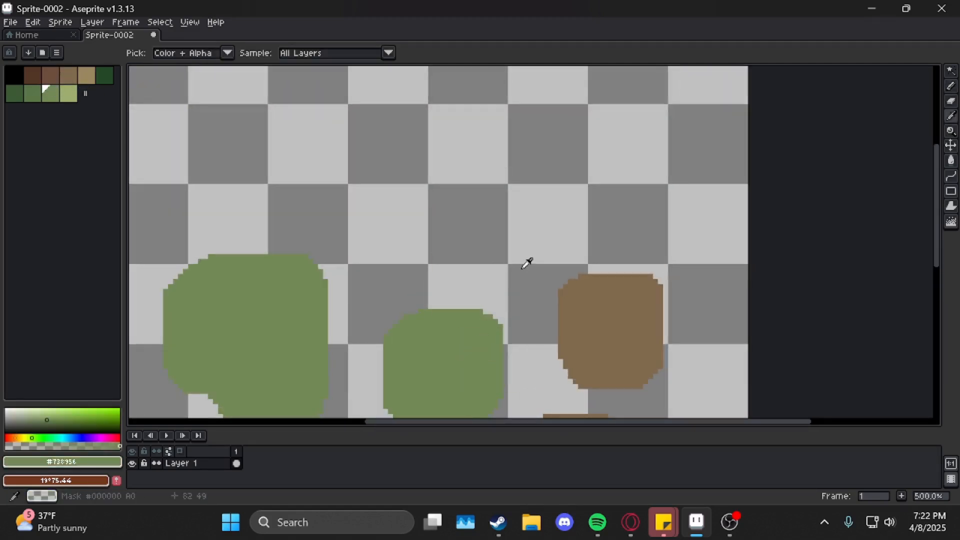
pyautogui.keyDown('alt'); pyautogui.click(617, 304); pyautogui.keyUp('alt')
pyautogui.scroll(2, 509, 223)
pyautogui.moveTo(472, 148); pyautogui.dragTo(394, 170)
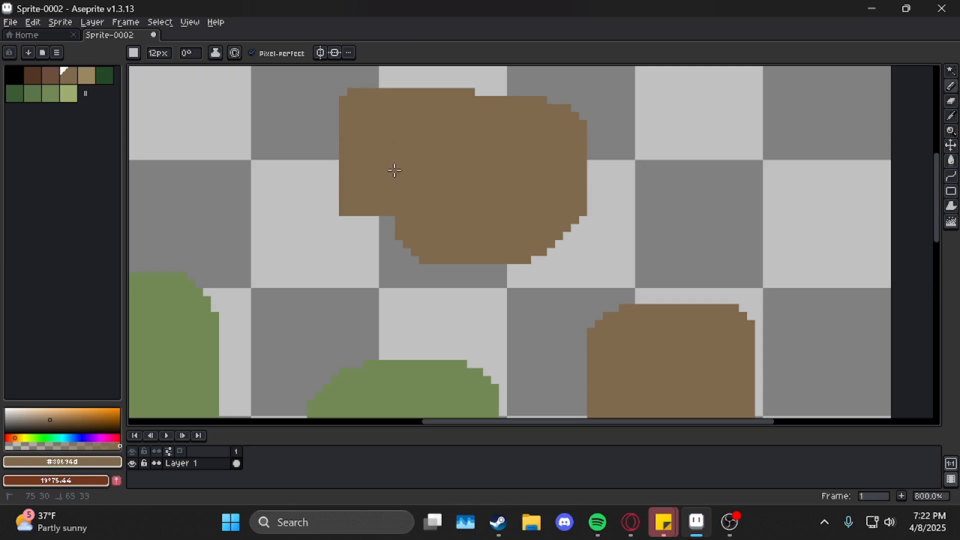
# Switch to the Zoom tool, zoom out to 50%, and zoom back in to view the painted blobs at 400%
pyautogui.click(951, 132)
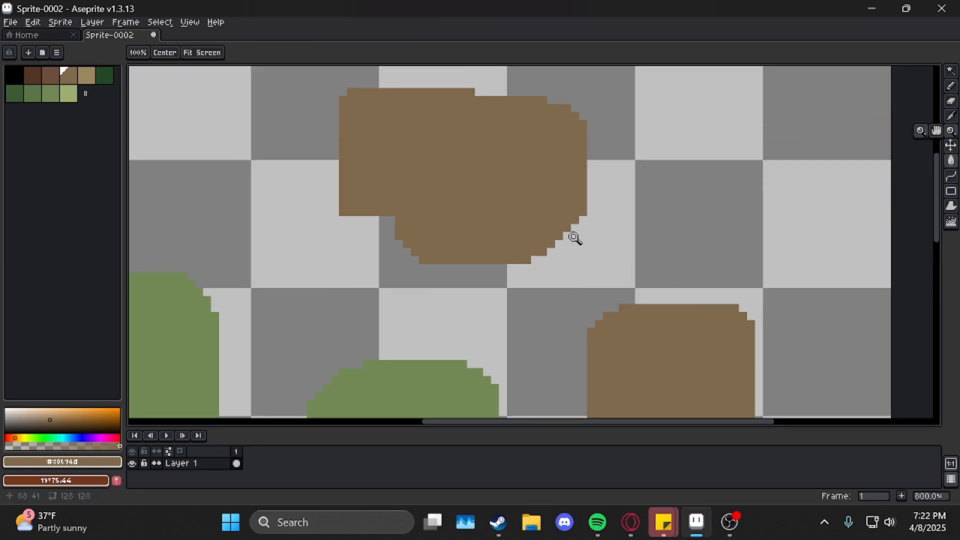
pyautogui.scroll(-2, 575, 239)
pyautogui.scroll(-5, 511, 259)
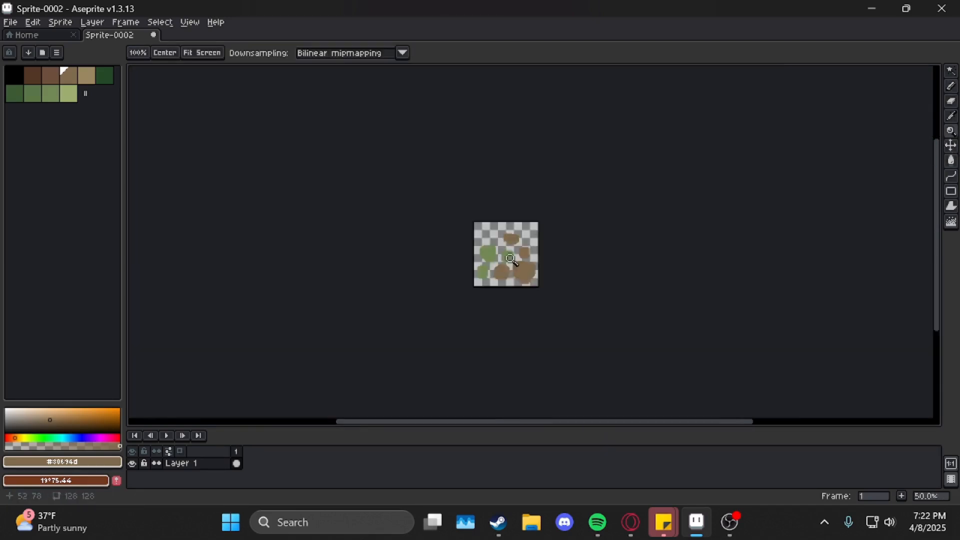
pyautogui.scroll(5, 511, 259)
pyautogui.moveTo(592, 253); pyautogui.dragTo(555, 243)
pyautogui.scroll(3, 619, 218)
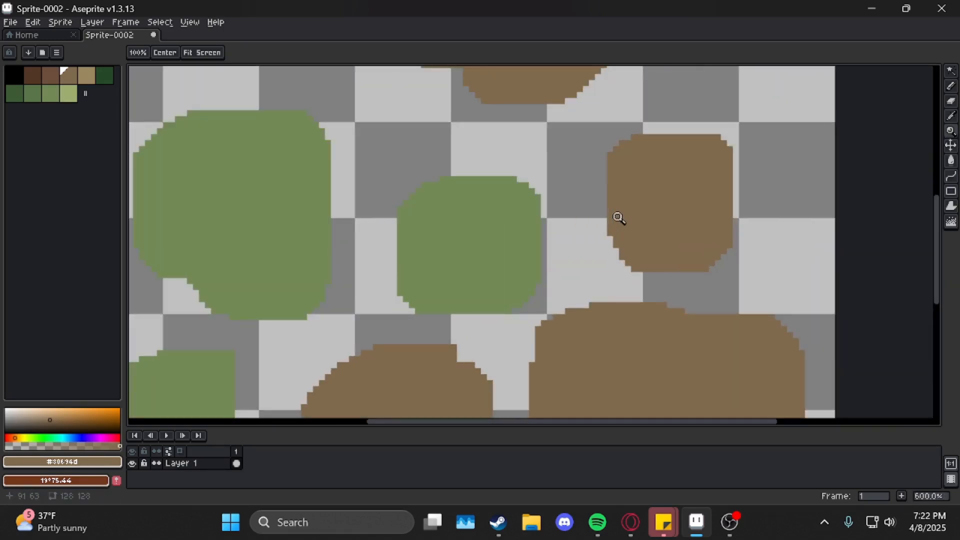
pyautogui.scroll(-5, 629, 223)
pyautogui.scroll(3, 647, 215)
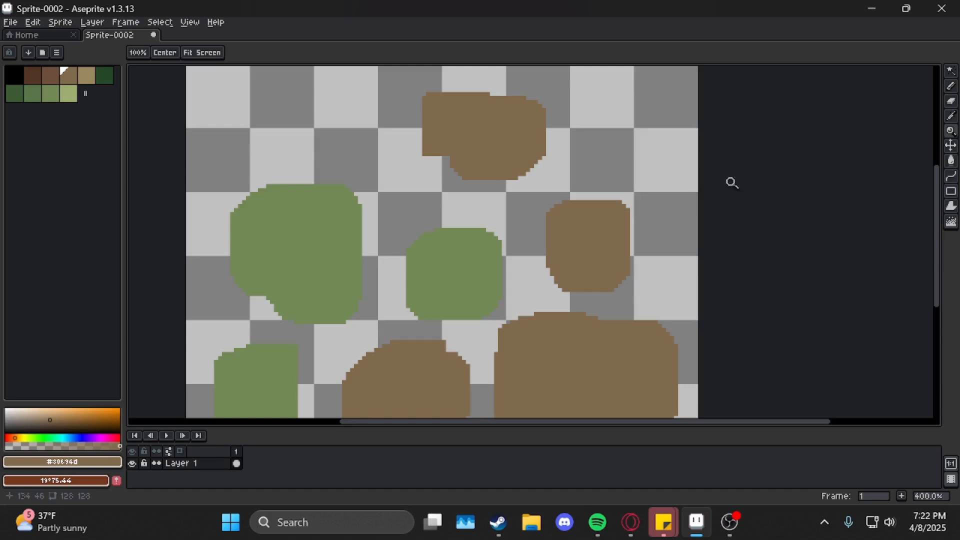
# Shift all of Layer 1's artwork with the Move tool, first to the right and finally up and left of its original place
pyautogui.click(951, 145)
pyautogui.moveTo(495, 256); pyautogui.dragTo(515, 258)
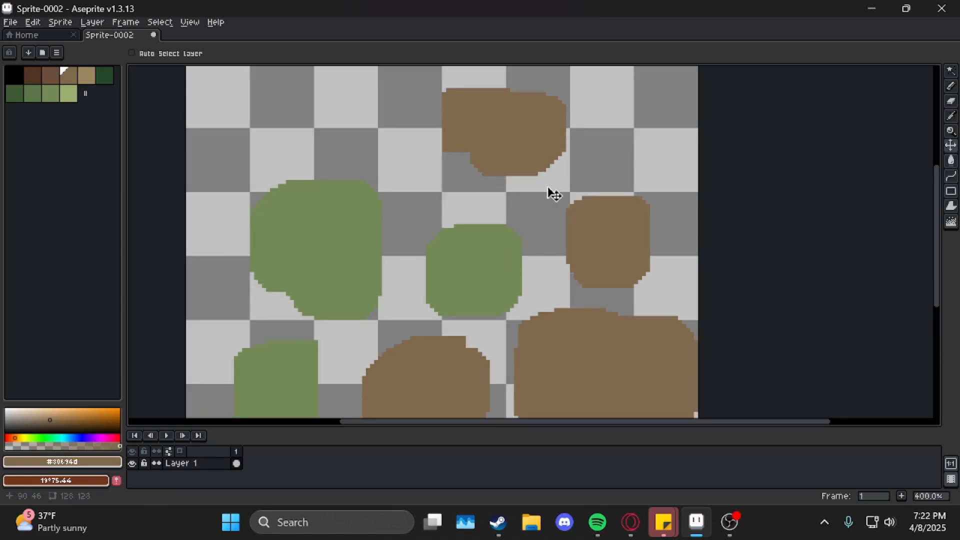
pyautogui.moveTo(552, 193)
pyautogui.mouseDown()
pyautogui.moveTo(525, 263)
pyautogui.moveTo(390, 274)
pyautogui.moveTo(516, 203)
pyautogui.moveTo(455, 225)
pyautogui.moveTo(501, 273)
pyautogui.mouseUp()
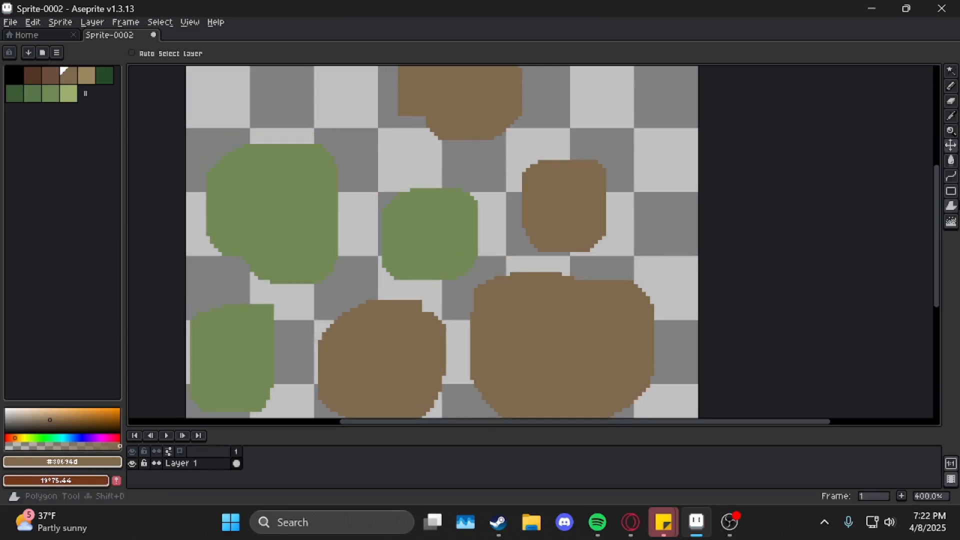
# Switch to the Hand tool and pan the sprite around the workspace
pyautogui.click(951, 161)
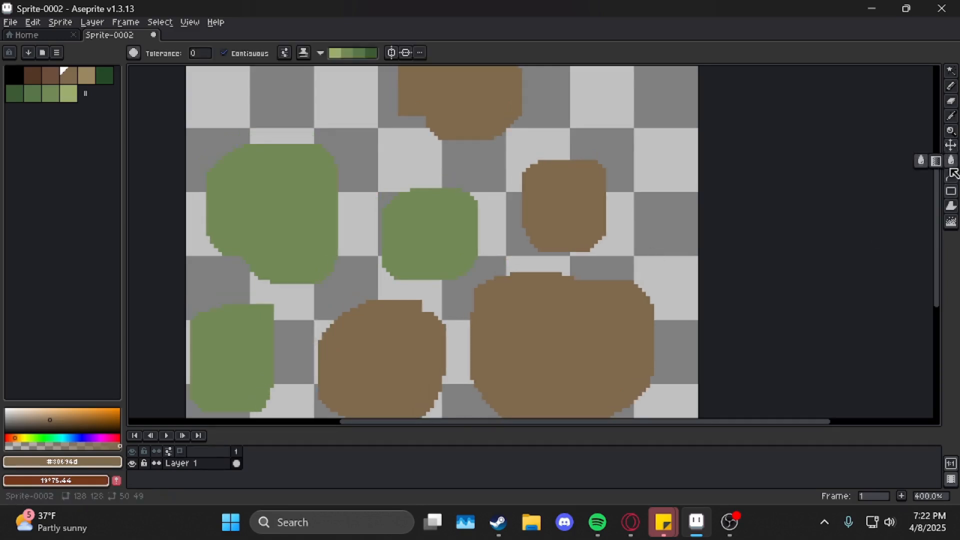
pyautogui.click(951, 131)
pyautogui.click(936, 131)
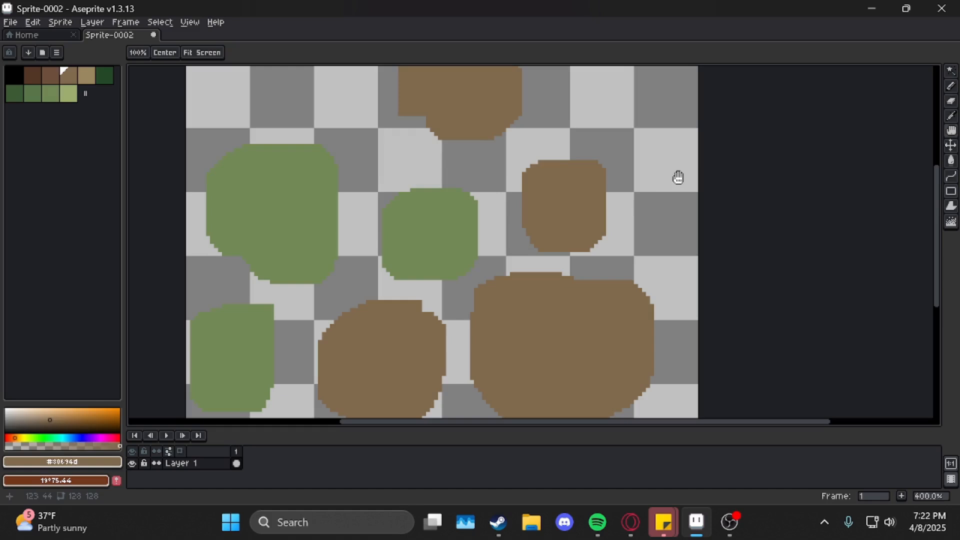
pyautogui.moveTo(576, 186); pyautogui.dragTo(555, 245)
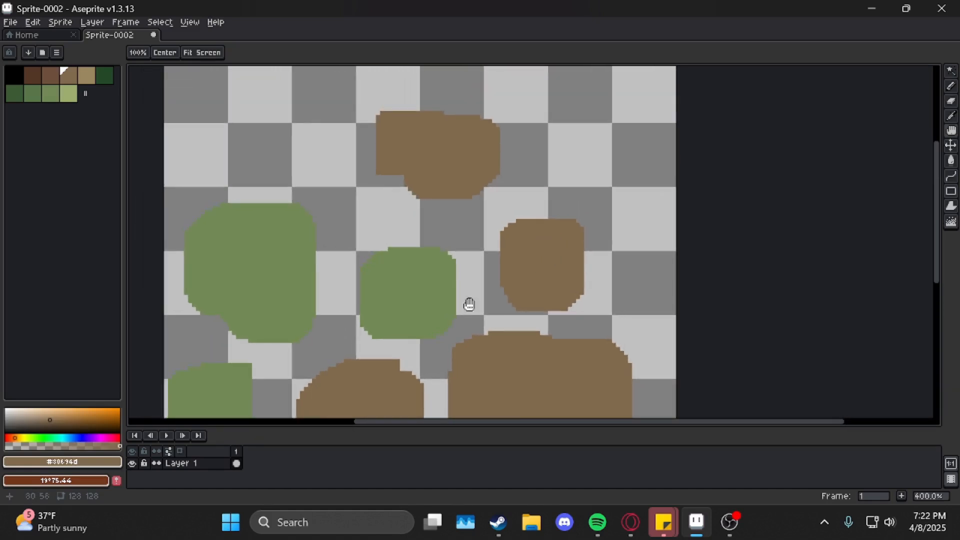
pyautogui.moveTo(406, 367); pyautogui.dragTo(467, 215)
pyautogui.moveTo(523, 135); pyautogui.dragTo(528, 263)
pyautogui.moveTo(615, 207); pyautogui.dragTo(499, 268)
pyautogui.moveTo(420, 269); pyautogui.dragTo(465, 255)
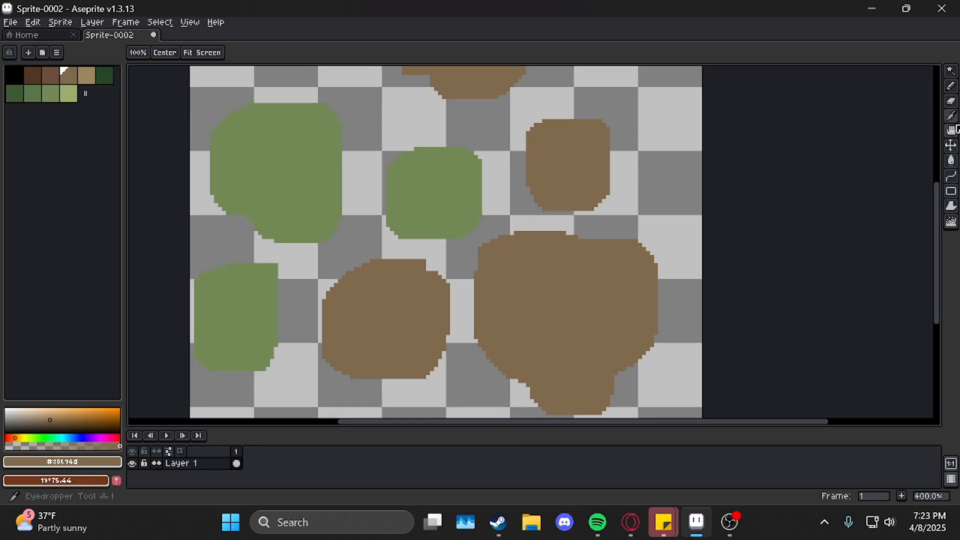
# Switch back to the Pencil and clear all the painted green and brown blobs from the sprite canvas
pyautogui.click(951, 160)
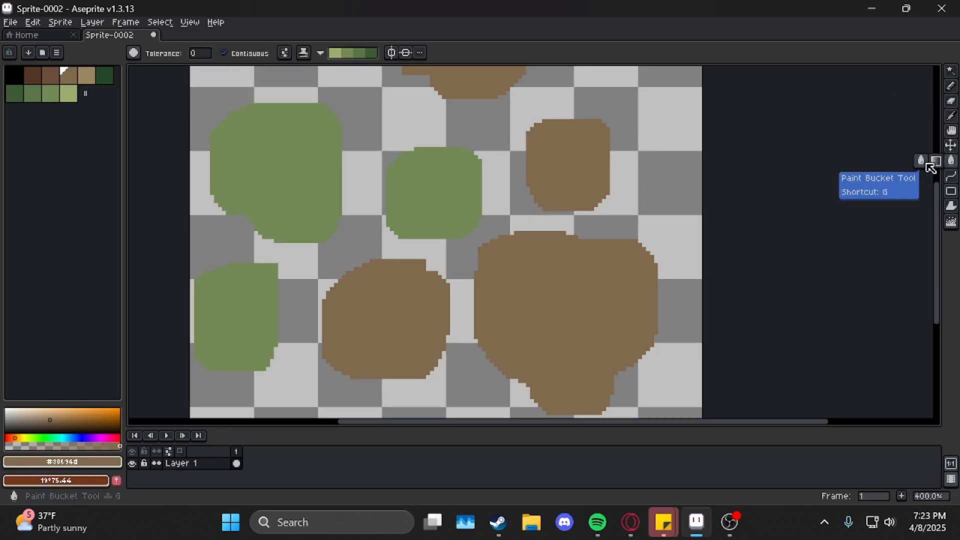
pyautogui.press('b')
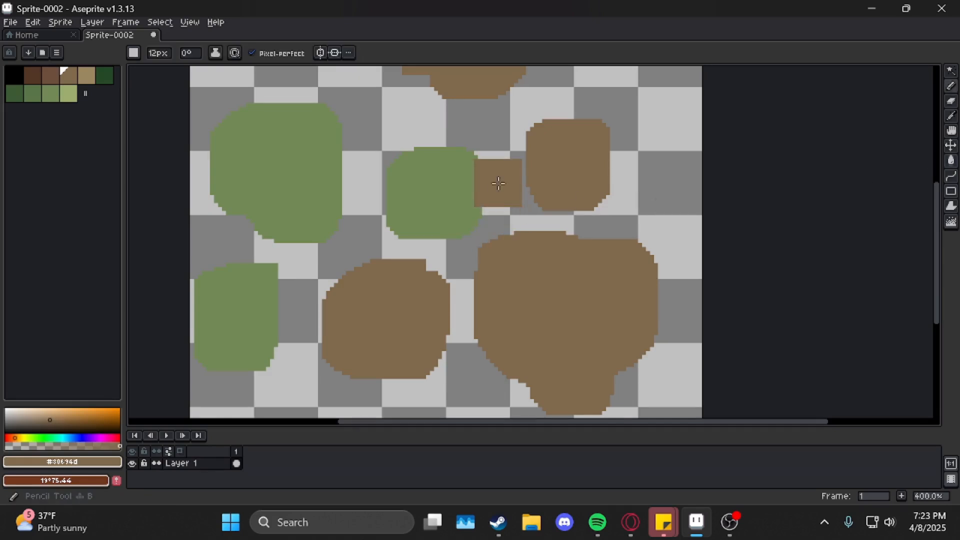
pyautogui.scroll(5, 450, 268)
pyautogui.hscroll(3, 450, 268)
pyautogui.click(450, 256)
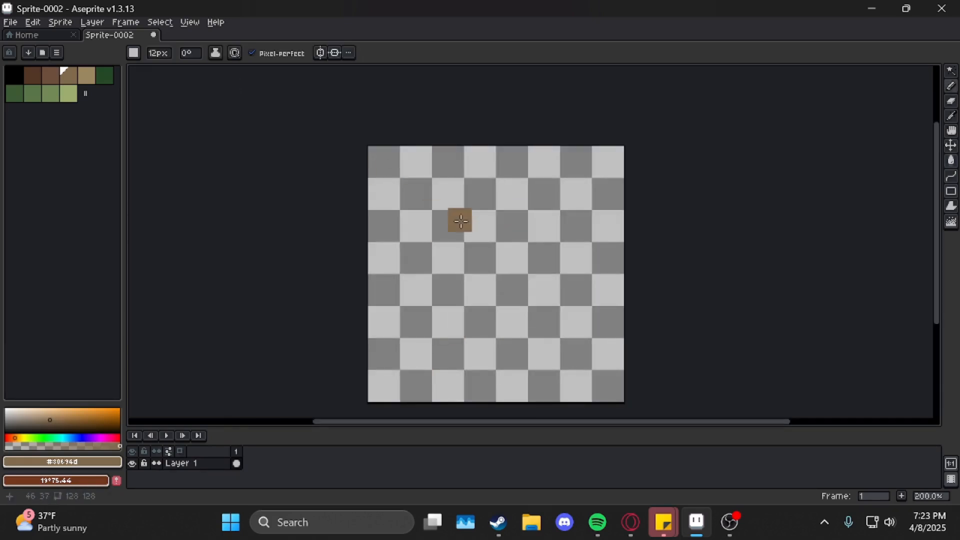
# Reduce the Pencil size to 1 px and draw a closed rounded brown outline in the upper half of the sprite
pyautogui.scroll(-11, 461, 221)
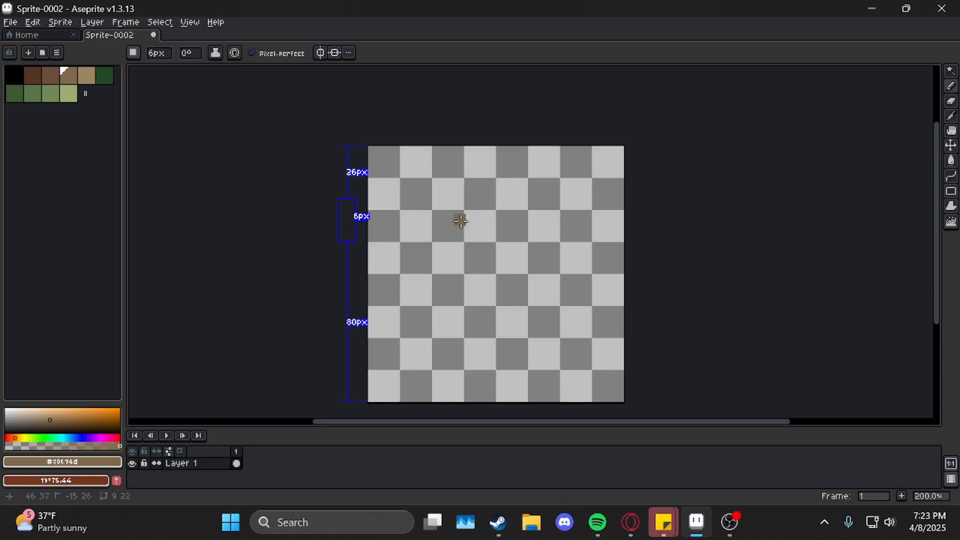
pyautogui.moveTo(470, 199); pyautogui.dragTo(444, 196)
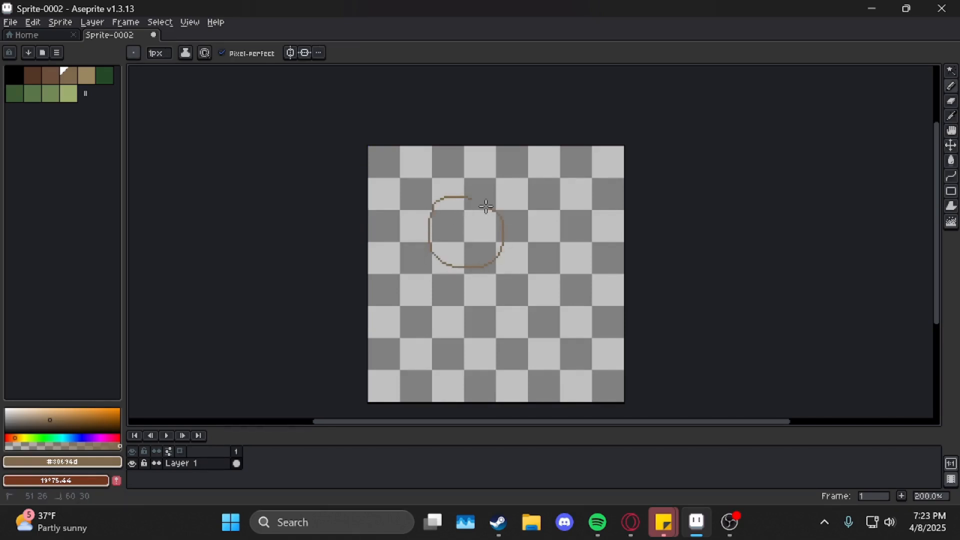
pyautogui.scroll(5, 473, 219)
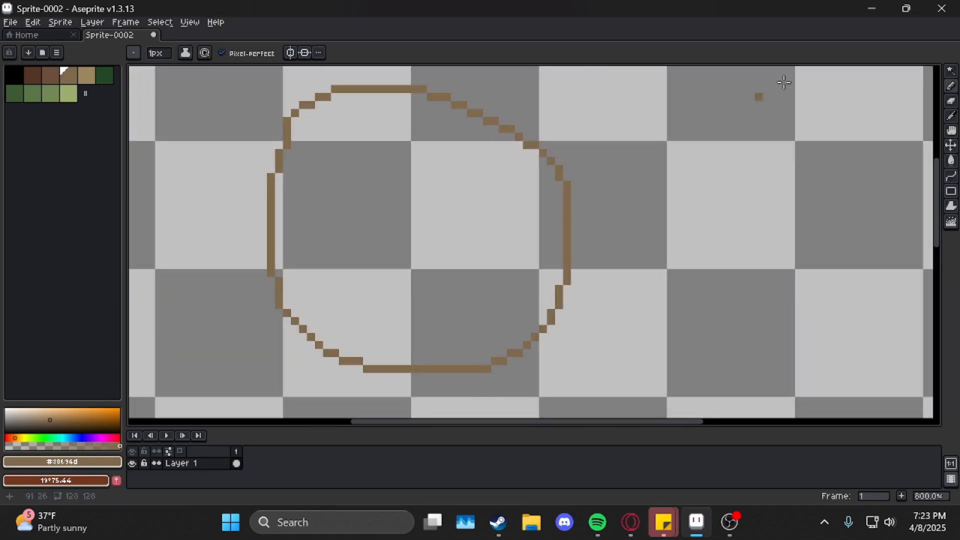
# Fill the rounded outline with the palette's index 3 brown using the Paint Bucket tool
pyautogui.click(952, 161)
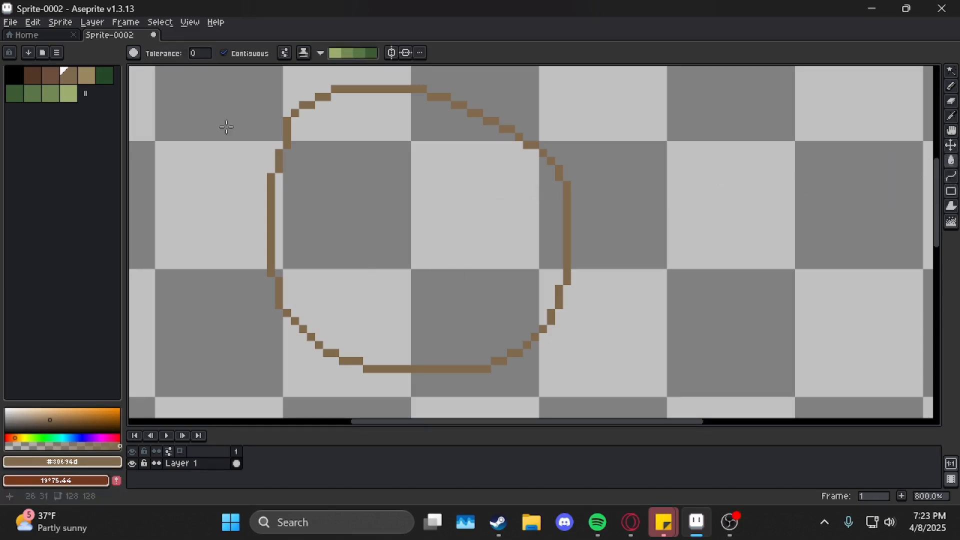
pyautogui.click(72, 76)
pyautogui.click(448, 244)
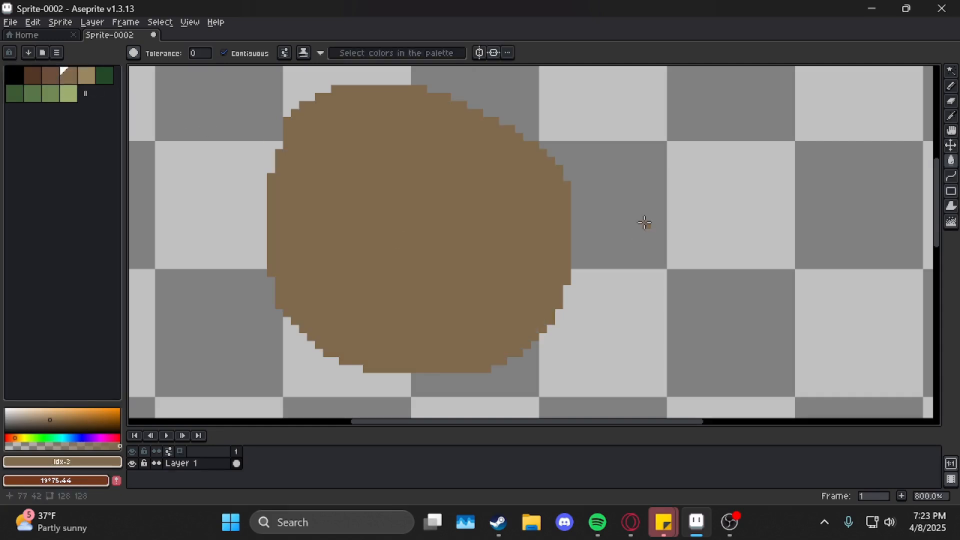
pyautogui.scroll(-1, 454, 221)
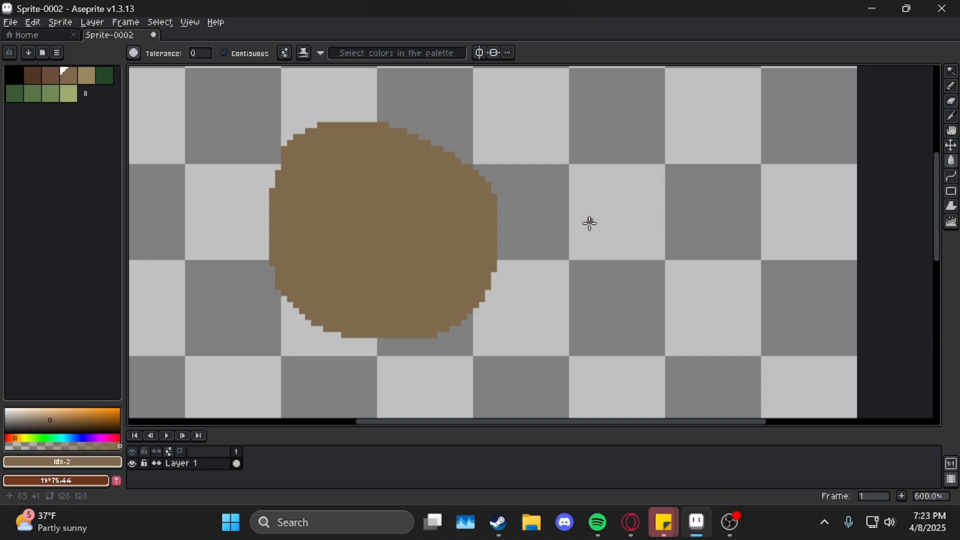
pyautogui.press('g')
pyautogui.press('b')
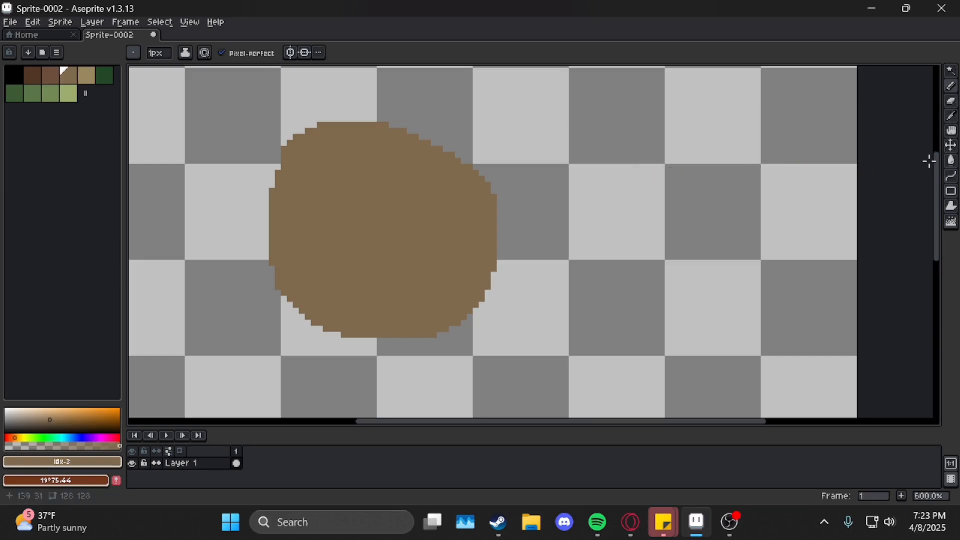
# Choose the Gradient tool with index 2 brown as foreground, try a gradient across the transparent background, and undo it
pyautogui.click(950, 160)
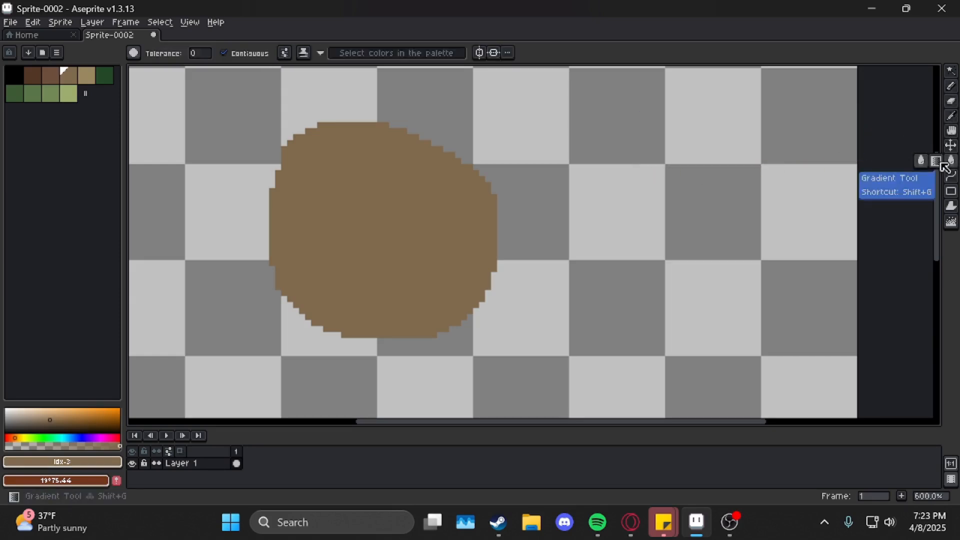
pyautogui.click(939, 162)
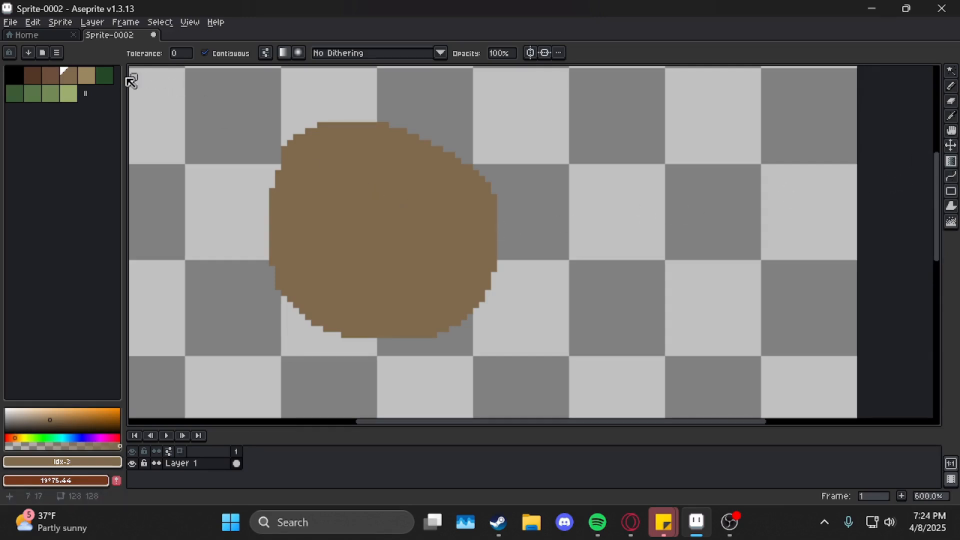
pyautogui.click(51, 76)
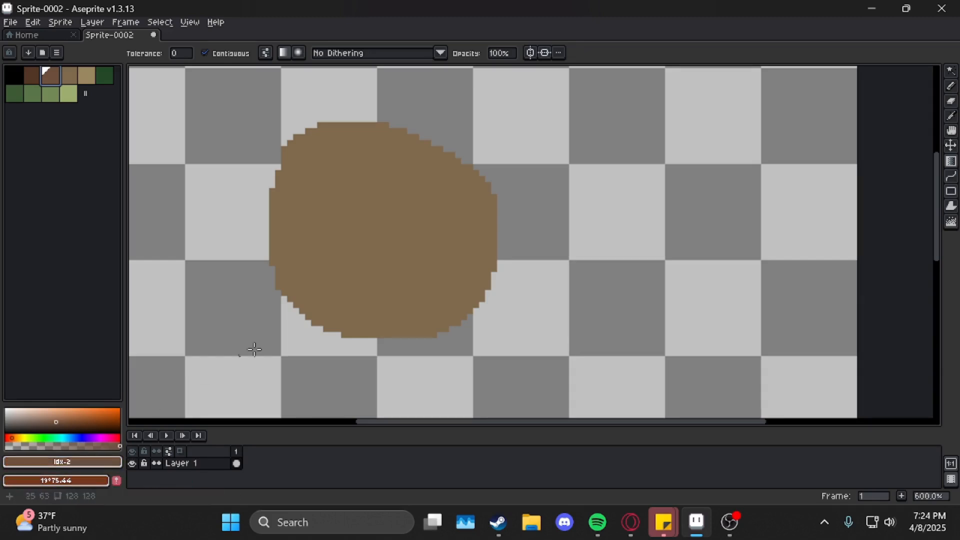
pyautogui.click(383, 347)
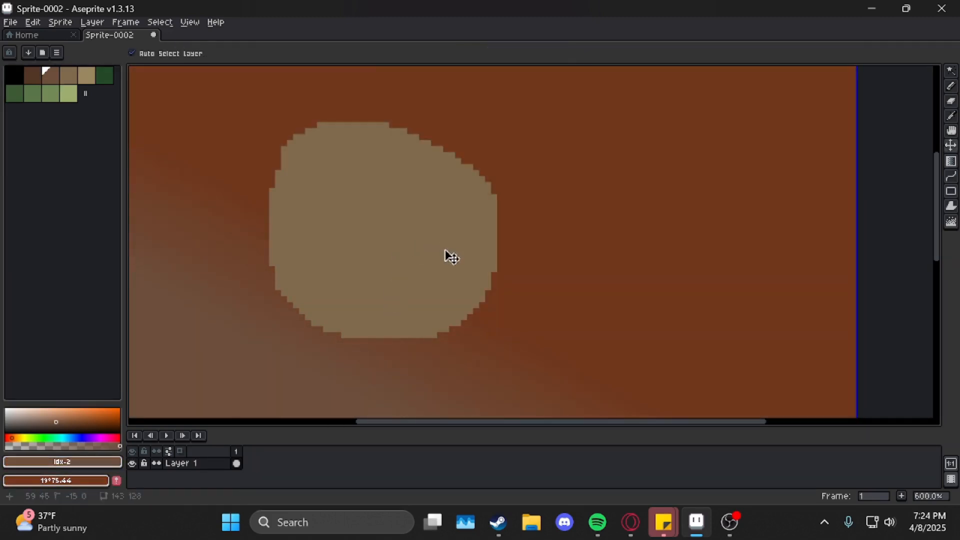
pyautogui.hotkey('ctrl', 'z')
# Apply vertical gradients to the blob, blending the index 2 brown into the reddish-brown background color
pyautogui.click(385, 170)
pyautogui.moveTo(385, 170); pyautogui.dragTo(387, 257)
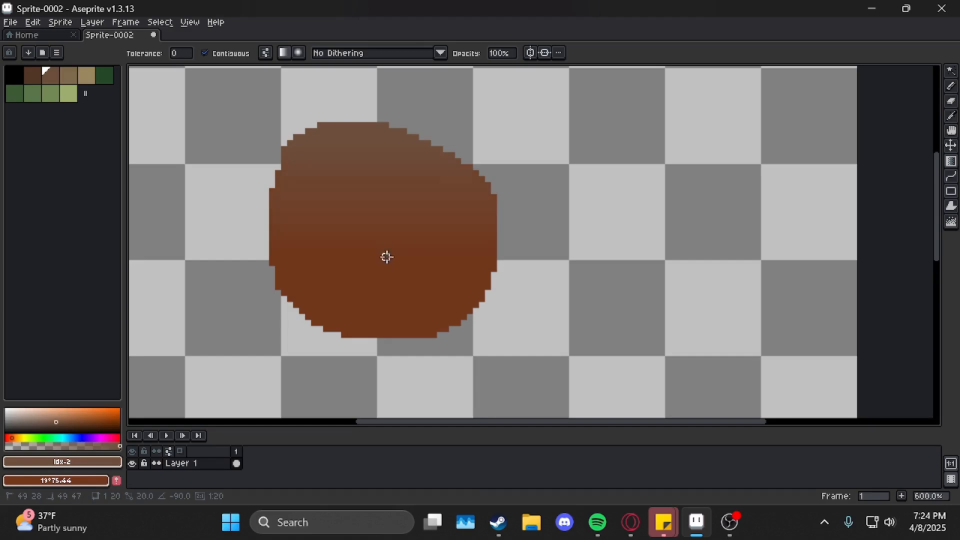
pyautogui.moveTo(389, 299); pyautogui.dragTo(390, 299)
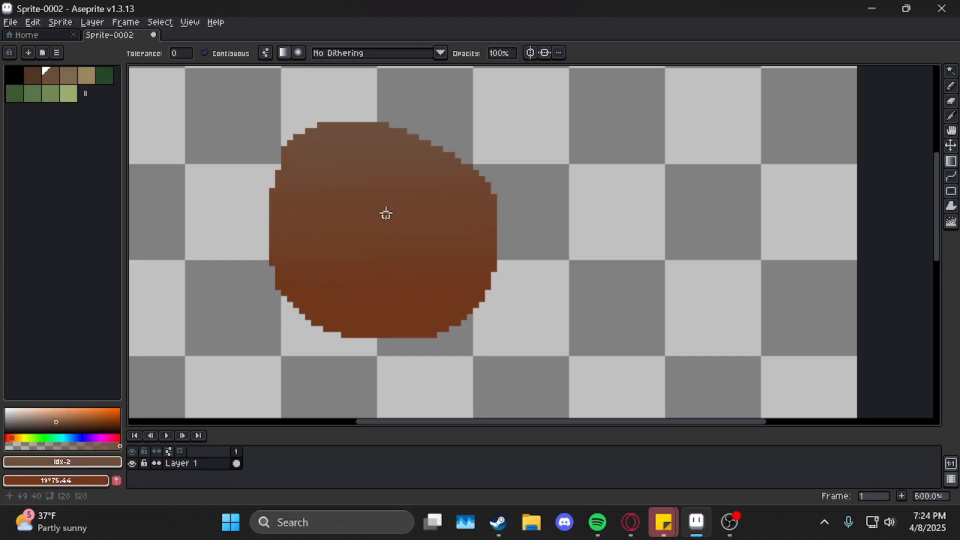
# Try gradients of different lengths and angles across the transparent area around the blob, then undo them
pyautogui.moveTo(620, 173); pyautogui.dragTo(624, 289)
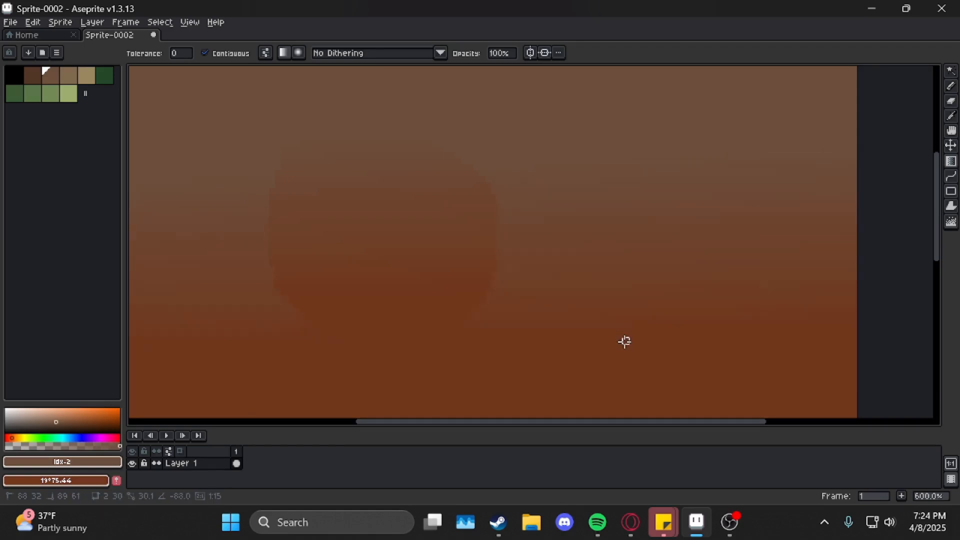
pyautogui.moveTo(627, 256)
pyautogui.mouseDown()
pyautogui.moveTo(615, 178)
pyautogui.moveTo(626, 148)
pyautogui.moveTo(630, 250)
pyautogui.mouseUp()
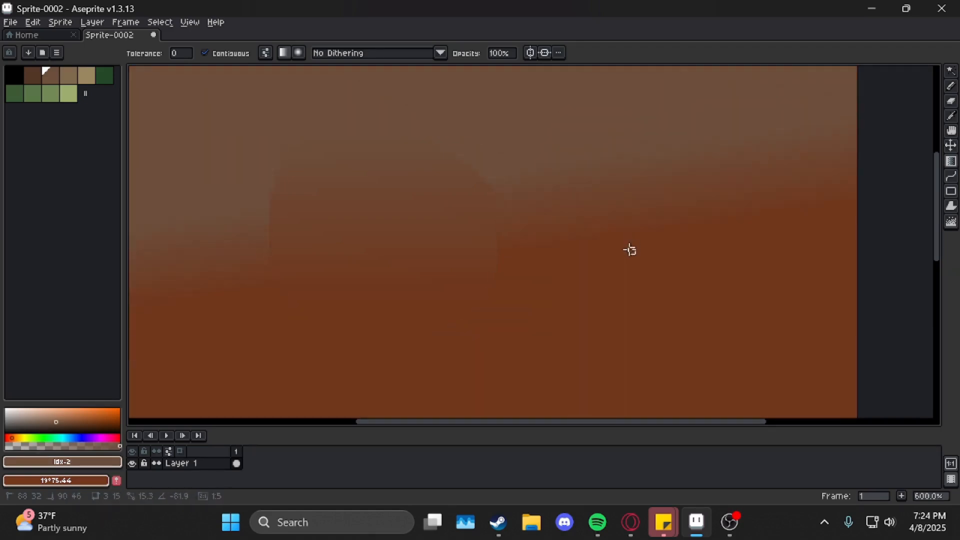
pyautogui.moveTo(626, 377); pyautogui.dragTo(620, 279)
pyautogui.hotkey('ctrl', 'z')
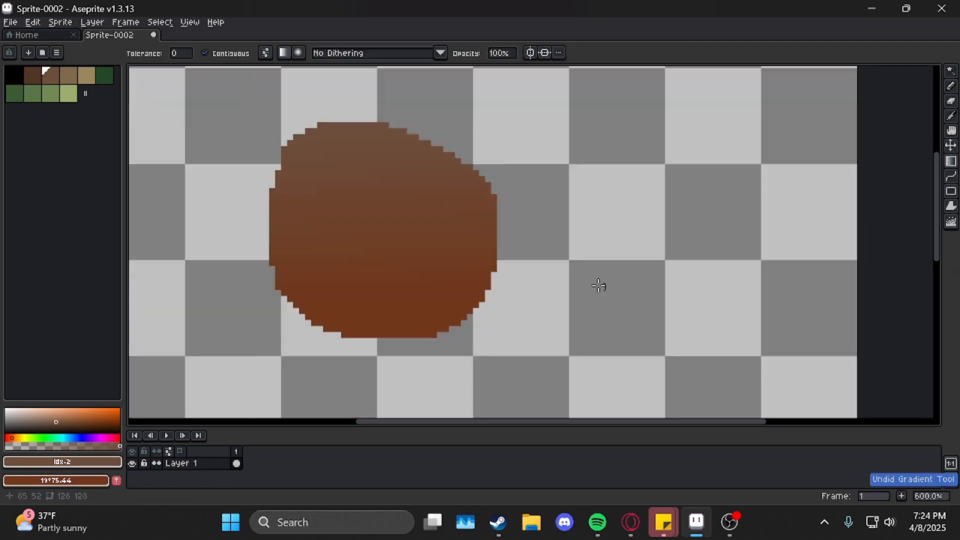
# Try palette browns as gradient colors, ending with index 1 as foreground and index 2 as background
pyautogui.moveTo(364, 197); pyautogui.dragTo(433, 184)
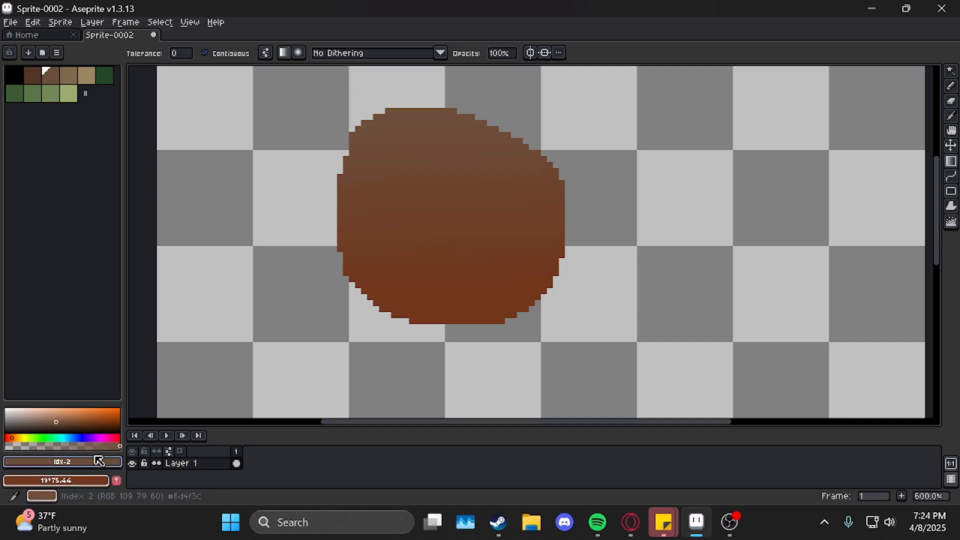
pyautogui.rightClick(32, 76)
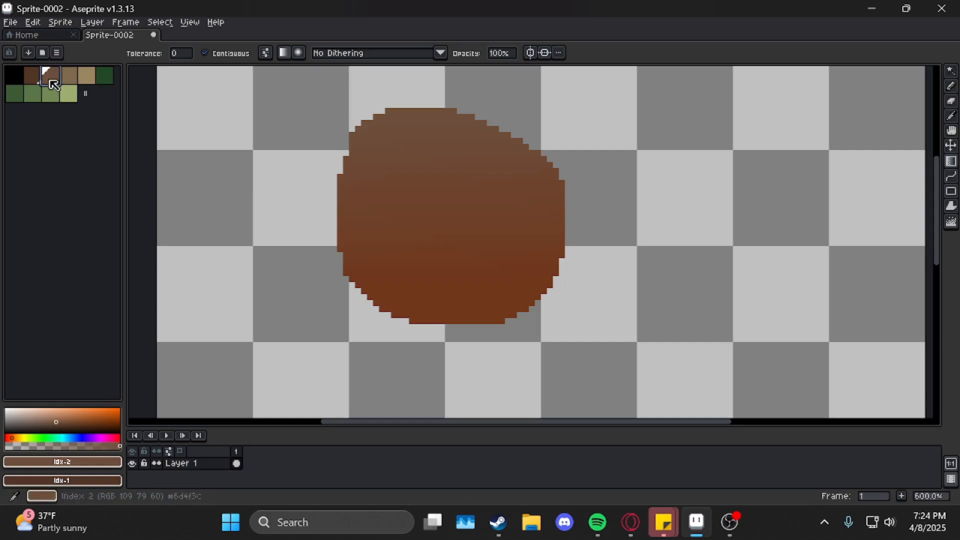
pyautogui.rightClick(70, 79)
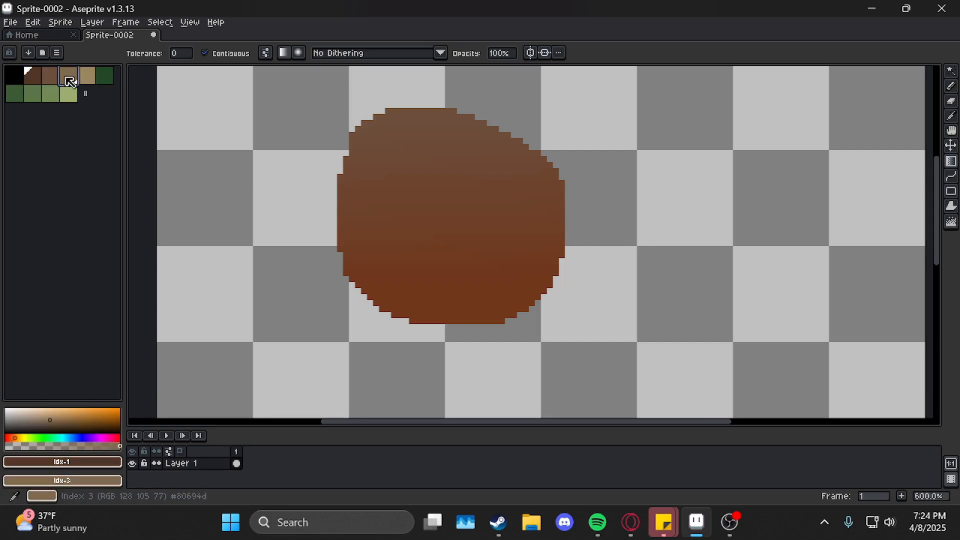
pyautogui.click(42, 83)
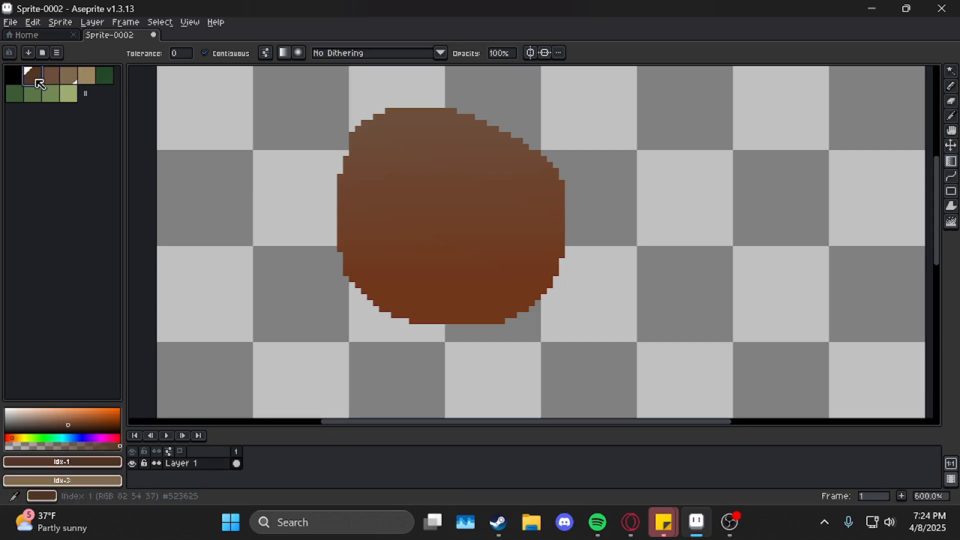
pyautogui.click(55, 81)
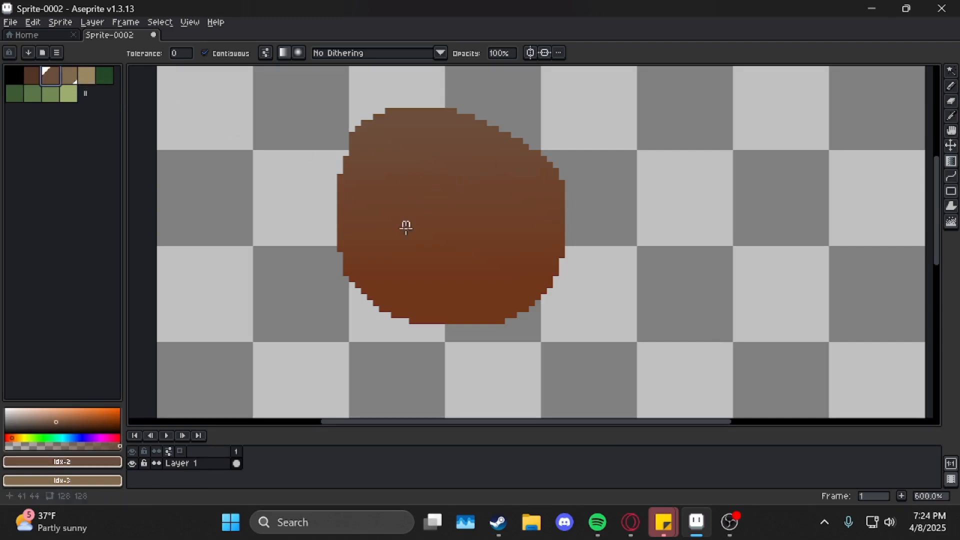
pyautogui.click(32, 76)
pyautogui.rightClick(51, 78)
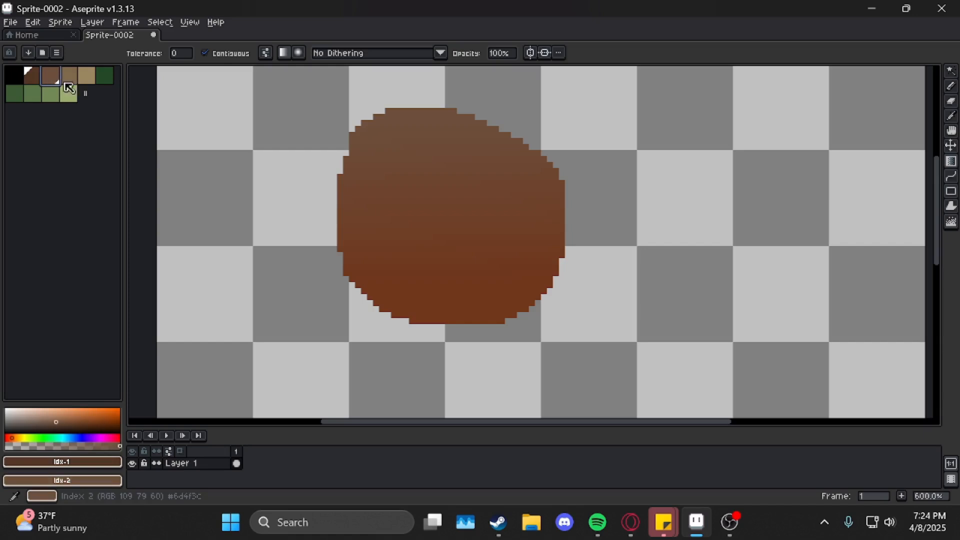
# Try a vertical gradient on the blob with the new colors, and undo the gradients back to the flat fill
pyautogui.moveTo(448, 211); pyautogui.dragTo(448, 270)
pyautogui.hotkey('ctrl', 'z')
pyautogui.hotkey('ctrl', 'z')
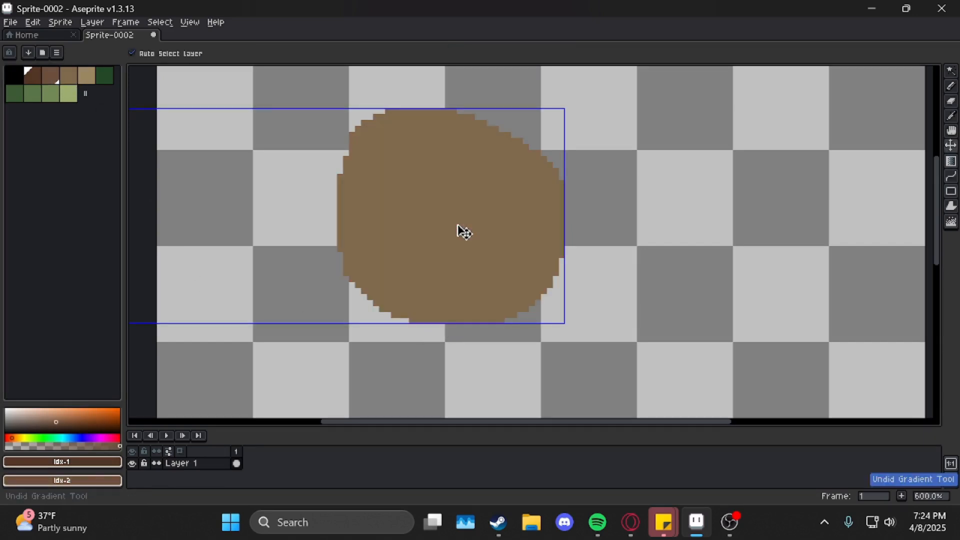
pyautogui.hotkey('ctrl', 'd')
# Test upward gradients from dark brown index 1 to index 2 from different start points on the blob, undoing them
pyautogui.press('g')
pyautogui.click(451, 219)
pyautogui.moveTo(453, 224); pyautogui.dragTo(460, 164)
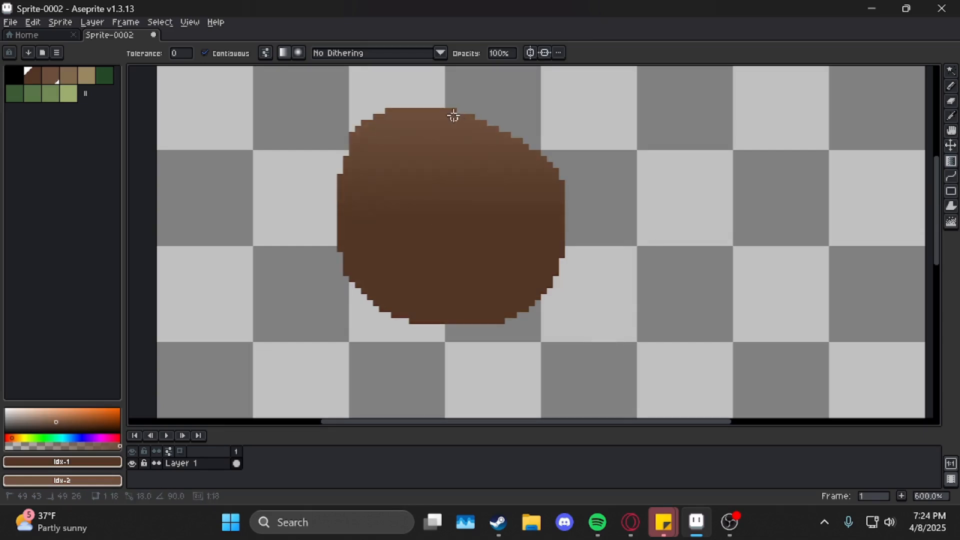
pyautogui.moveTo(453, 116); pyautogui.dragTo(453, 150)
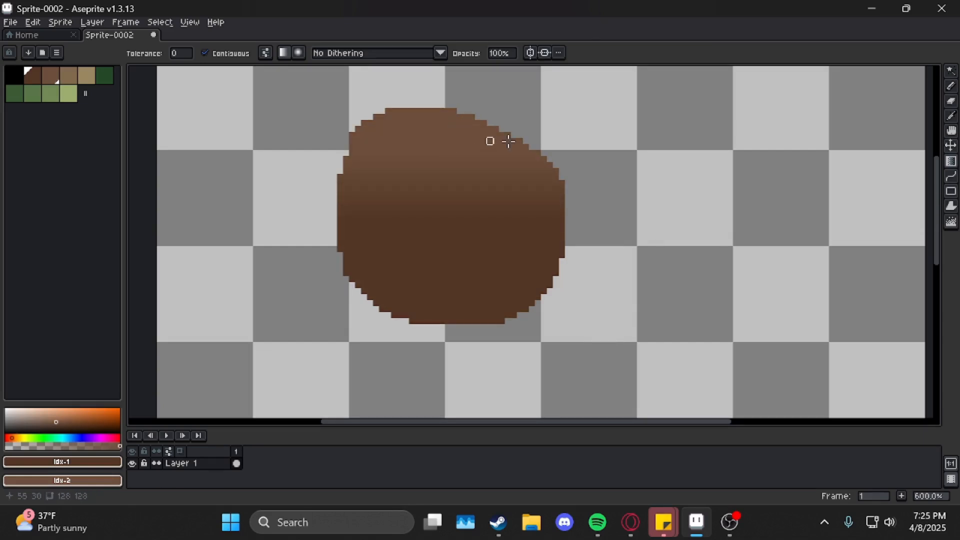
pyautogui.hotkey('ctrl', 'z')
pyautogui.moveTo(452, 300); pyautogui.dragTo(459, 224)
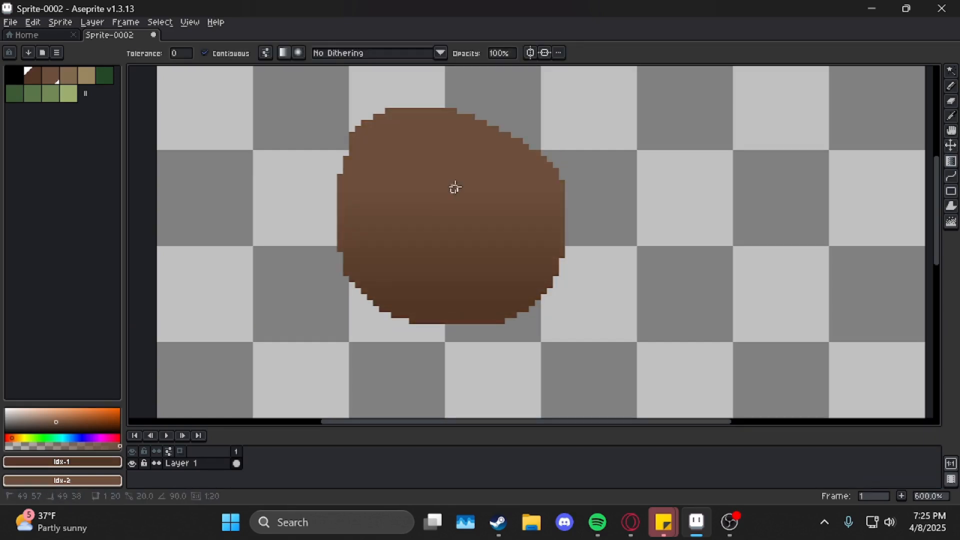
pyautogui.hotkey('ctrl', 'z')
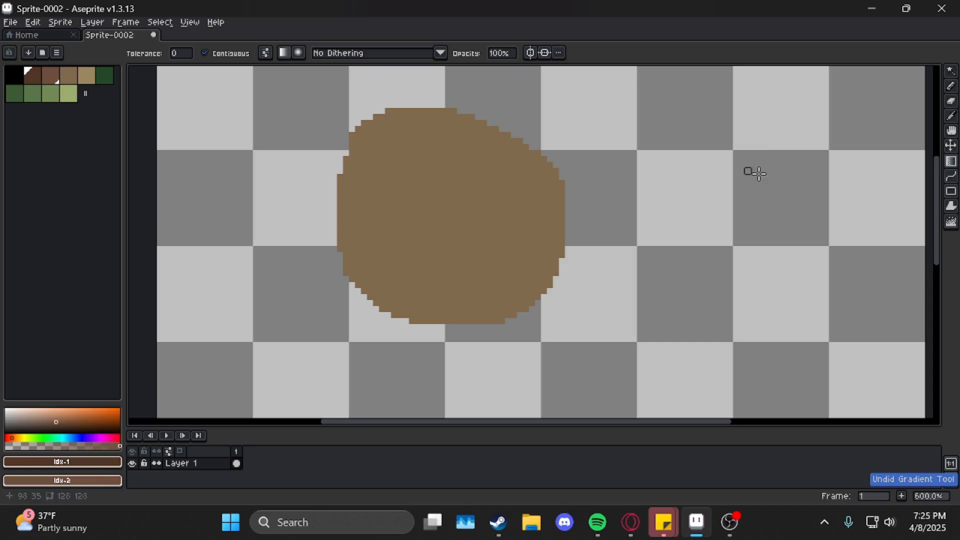
# With the Line tool at 1 px, draw a dark brown diagonal through the blob and several closely spaced parallel lines crossing it
pyautogui.click(951, 176)
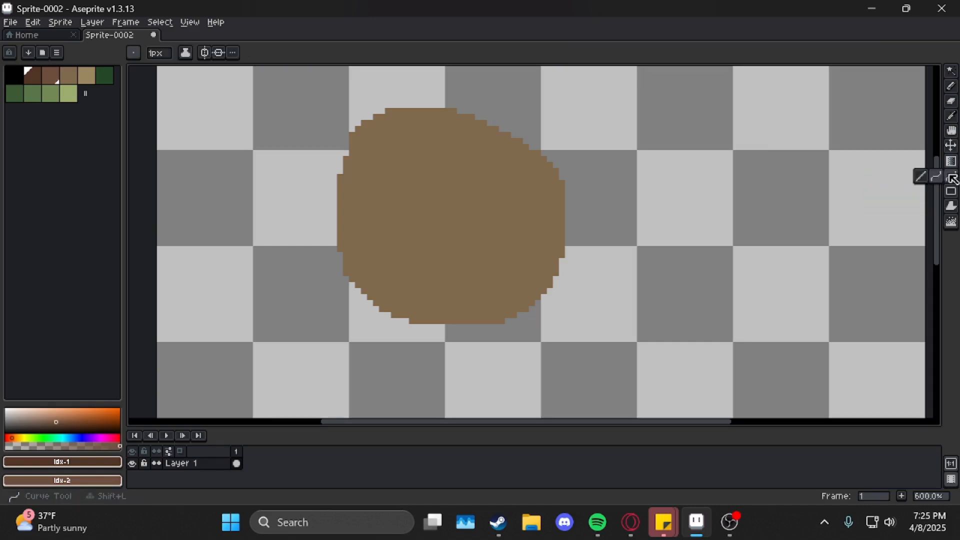
pyautogui.moveTo(683, 121); pyautogui.dragTo(412, 314)
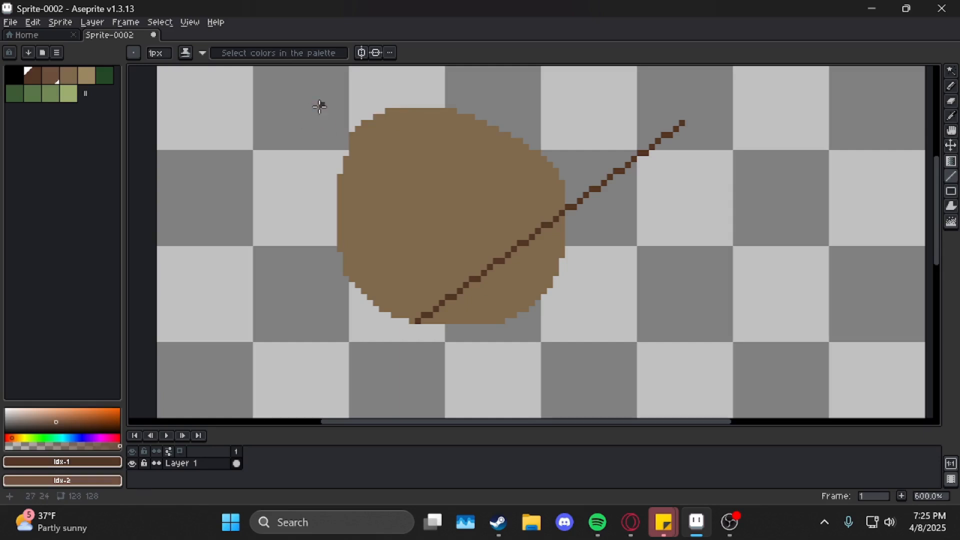
pyautogui.moveTo(320, 105); pyautogui.dragTo(713, 370)
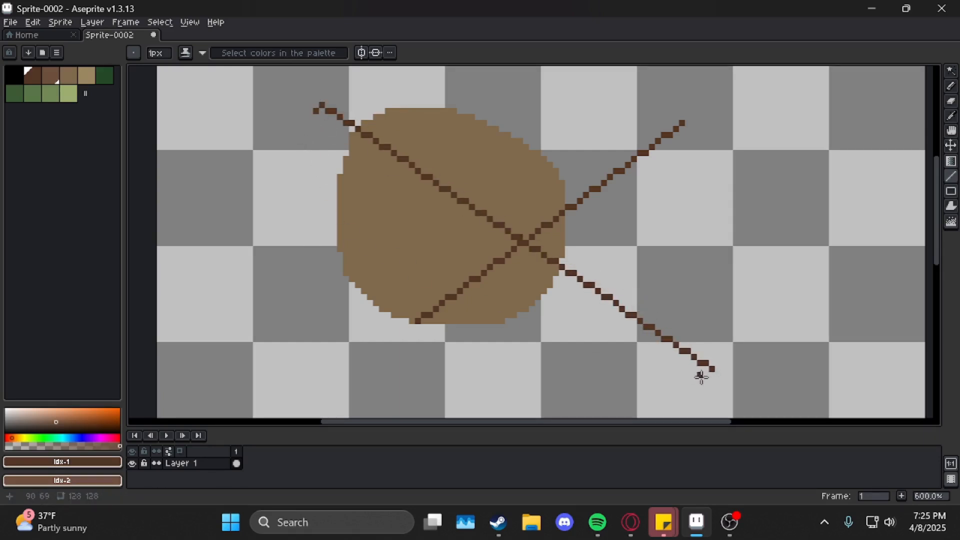
pyautogui.moveTo(707, 383)
pyautogui.mouseDown()
pyautogui.moveTo(316, 116)
pyautogui.moveTo(325, 146)
pyautogui.moveTo(676, 386)
pyautogui.moveTo(701, 388)
pyautogui.mouseUp()
# With the Curve tool at 1 px, draw a dark brown S-shaped curve in the empty area right of the blob
pyautogui.click(951, 176)
pyautogui.click(936, 176)
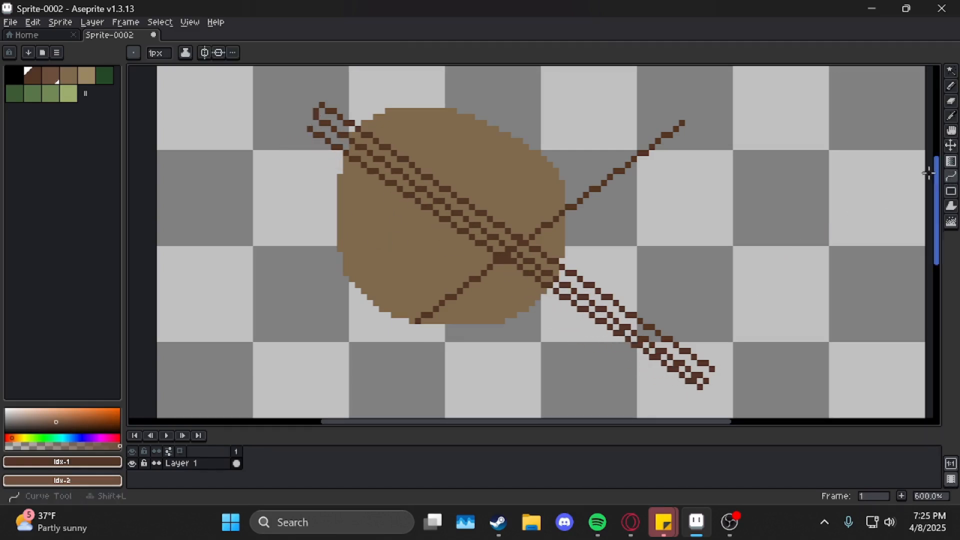
pyautogui.moveTo(714, 161); pyautogui.dragTo(513, 286)
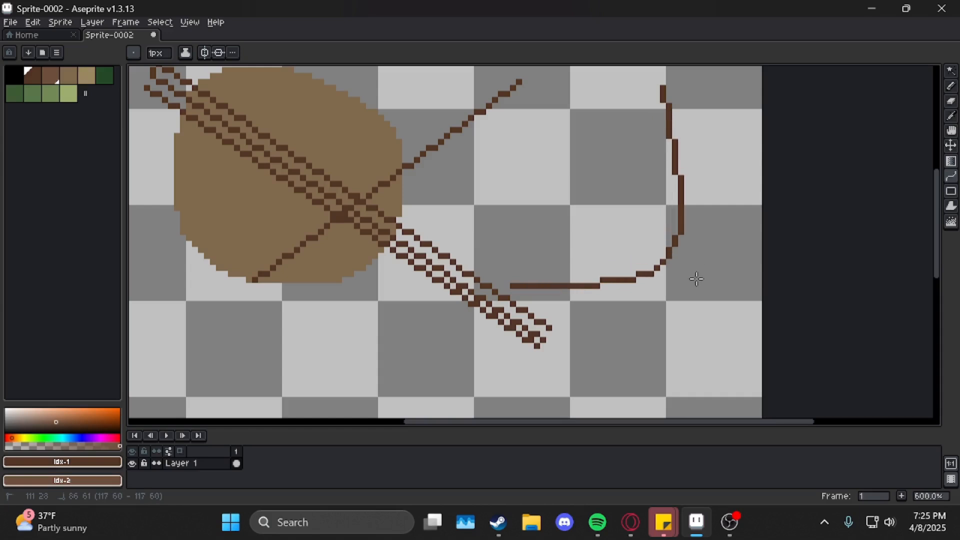
pyautogui.click(693, 255)
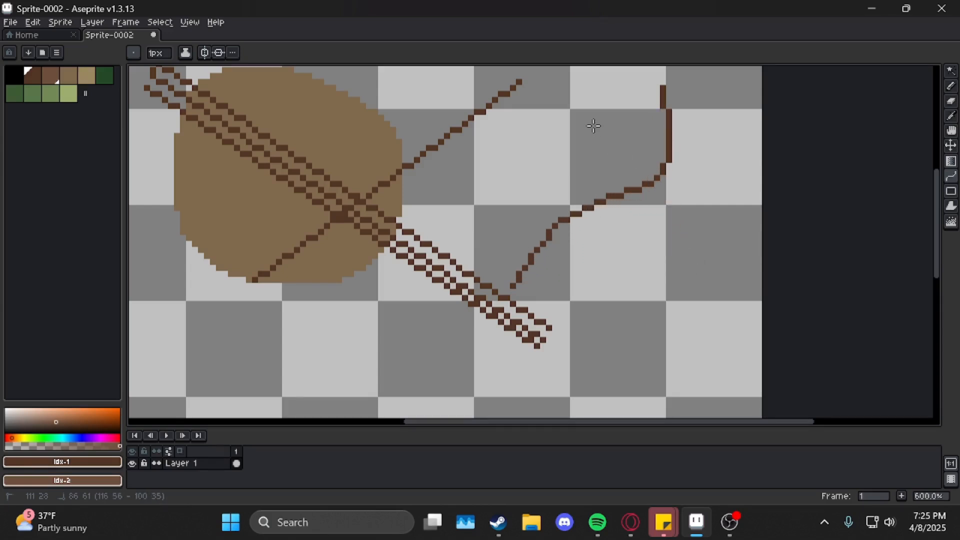
pyautogui.click(559, 115)
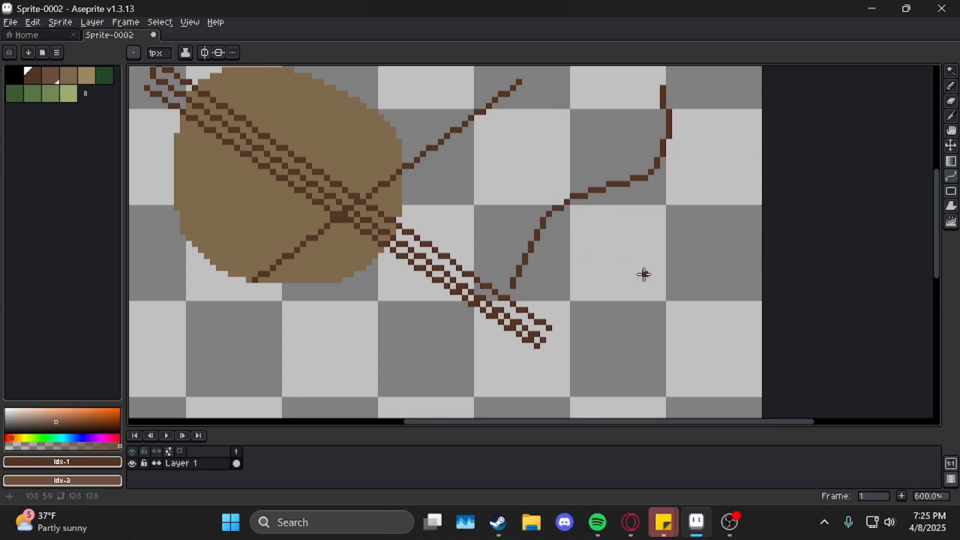
# Try a wide rectangle outline below the blob with the Rectangle tool and fill it dark brown with the Paint Bucket
pyautogui.moveTo(643, 274); pyautogui.dragTo(656, 207)
pyautogui.scroll(-1, 520, 300)
pyautogui.moveTo(574, 241); pyautogui.dragTo(512, 305)
pyautogui.moveTo(579, 221); pyautogui.dragTo(647, 152)
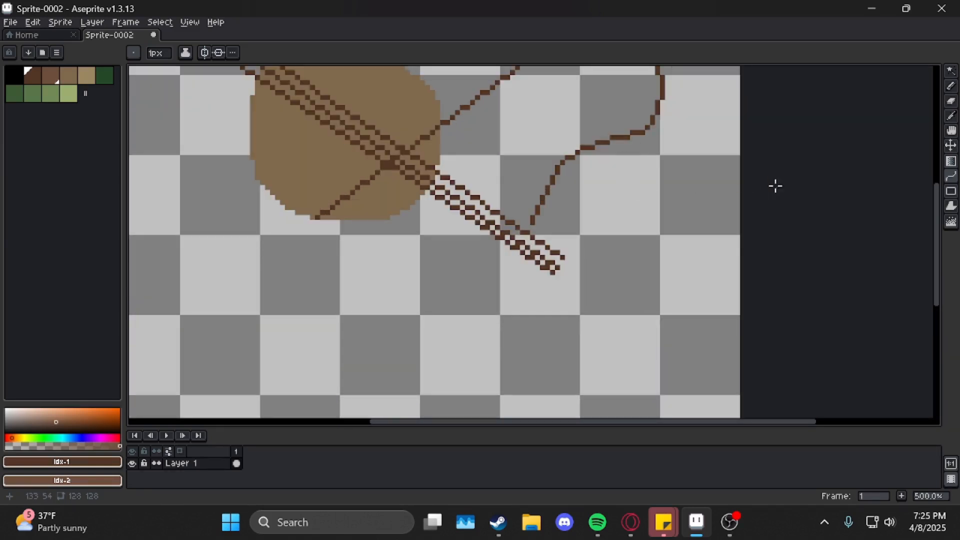
pyautogui.click(951, 191)
pyautogui.scroll(-1, 453, 261)
pyautogui.moveTo(454, 259); pyautogui.dragTo(516, 207)
pyautogui.moveTo(309, 209); pyautogui.dragTo(644, 367)
pyautogui.press('g')
pyautogui.click(518, 300)
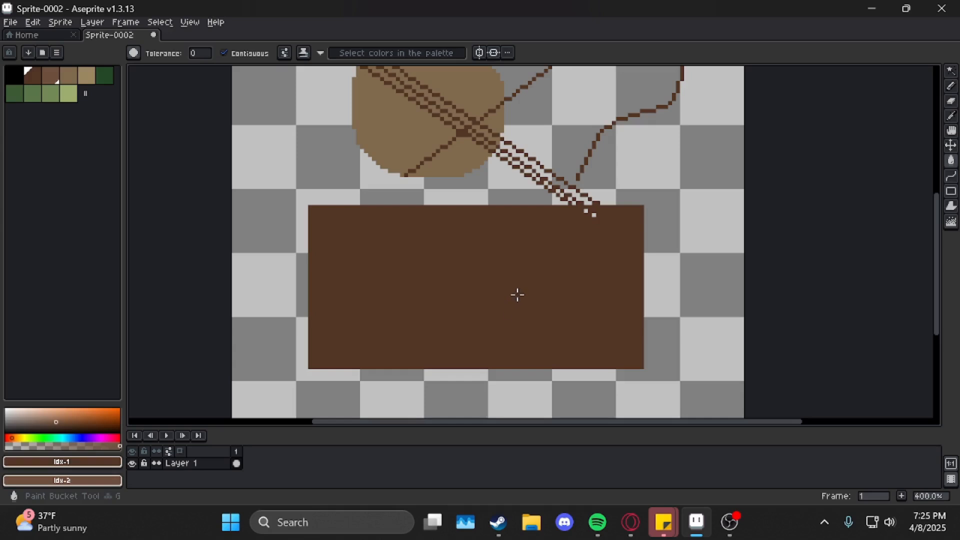
# Undo the fill and the rectangle, try another rectangle outline in the same area, and undo it too
pyautogui.click(950, 190)
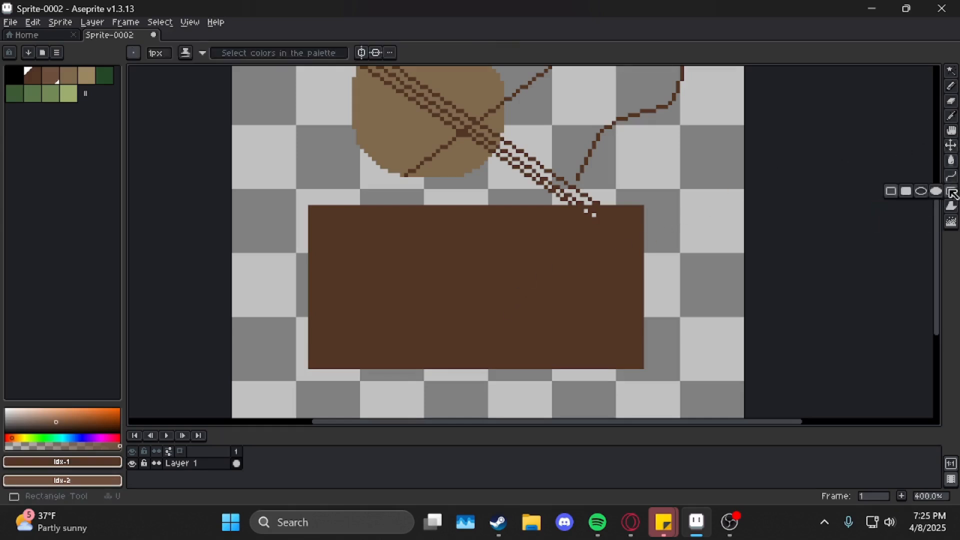
pyautogui.click(912, 191)
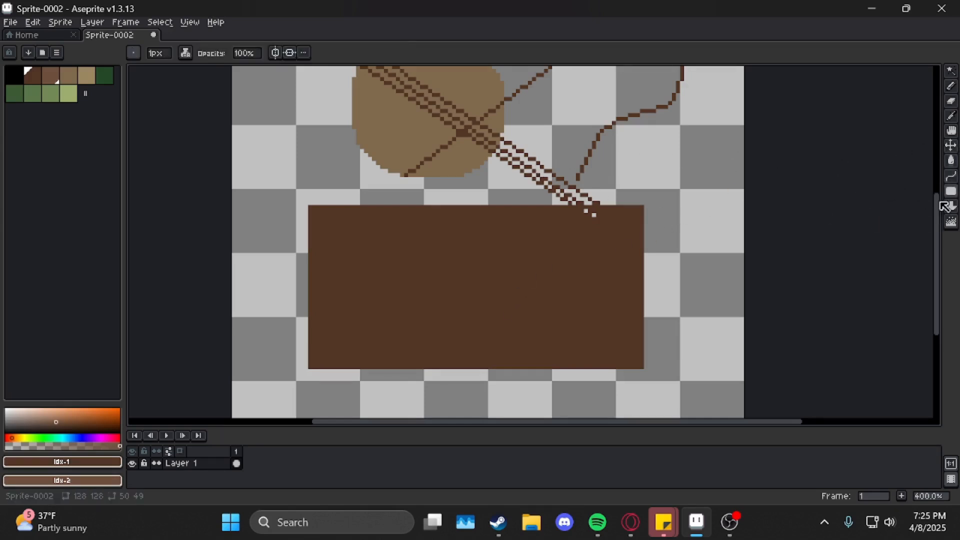
pyautogui.hotkey('ctrl', 'z')
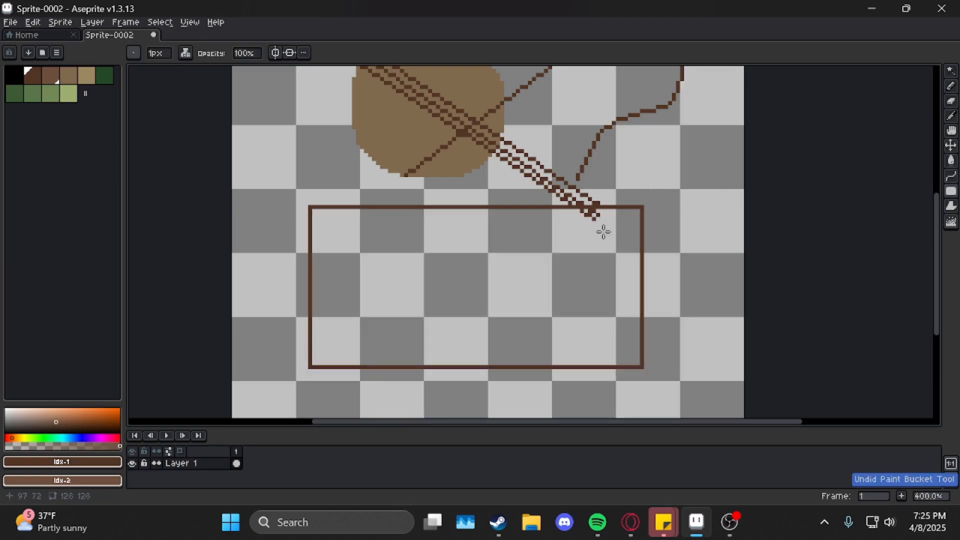
pyautogui.hotkey('ctrl', 'z')
pyautogui.moveTo(289, 199); pyautogui.dragTo(614, 371)
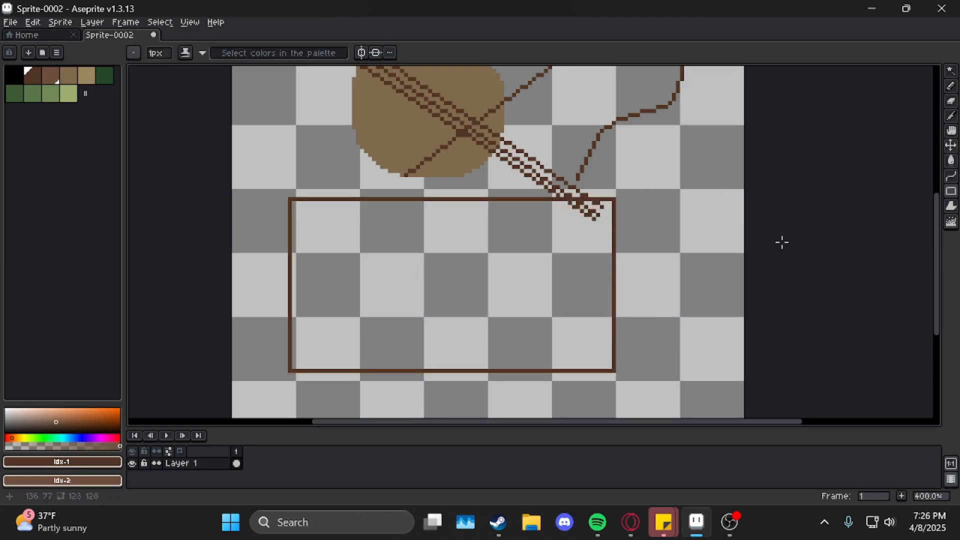
pyautogui.hotkey('ctrl', 'z')
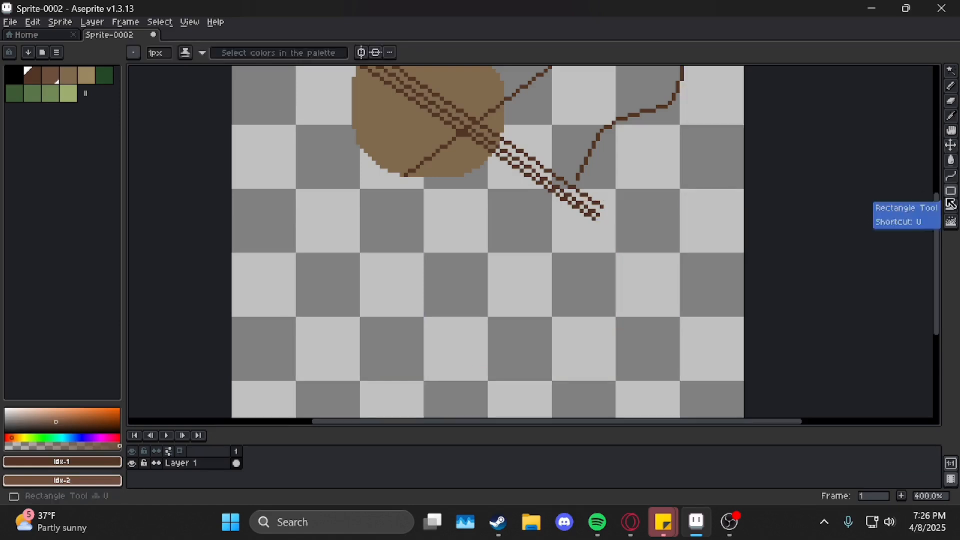
# Try a dark brown solid rectangle below the blob with the Filled Rectangle tool, and undo it
pyautogui.click(951, 195)
pyautogui.click(908, 191)
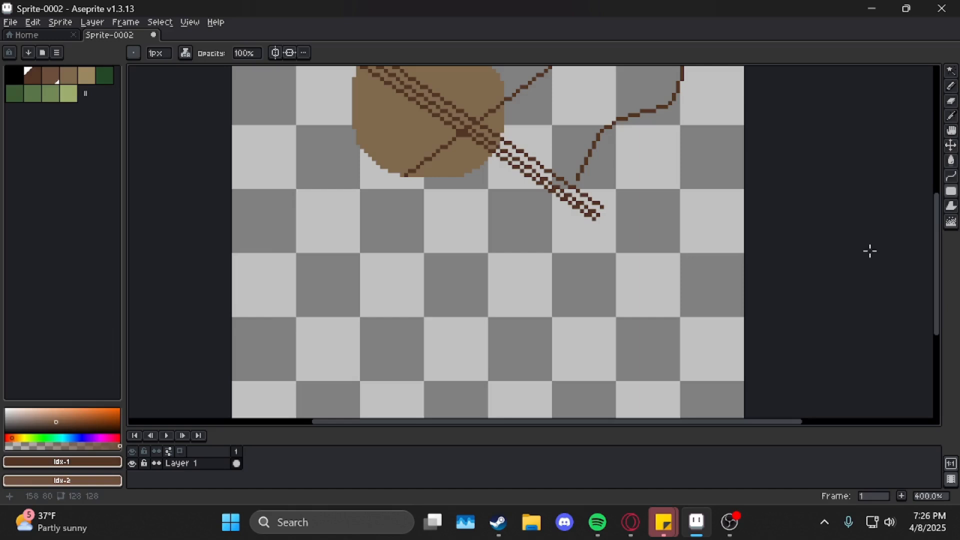
pyautogui.moveTo(268, 189)
pyautogui.mouseDown()
pyautogui.moveTo(562, 398)
pyautogui.moveTo(581, 401)
pyautogui.mouseUp()
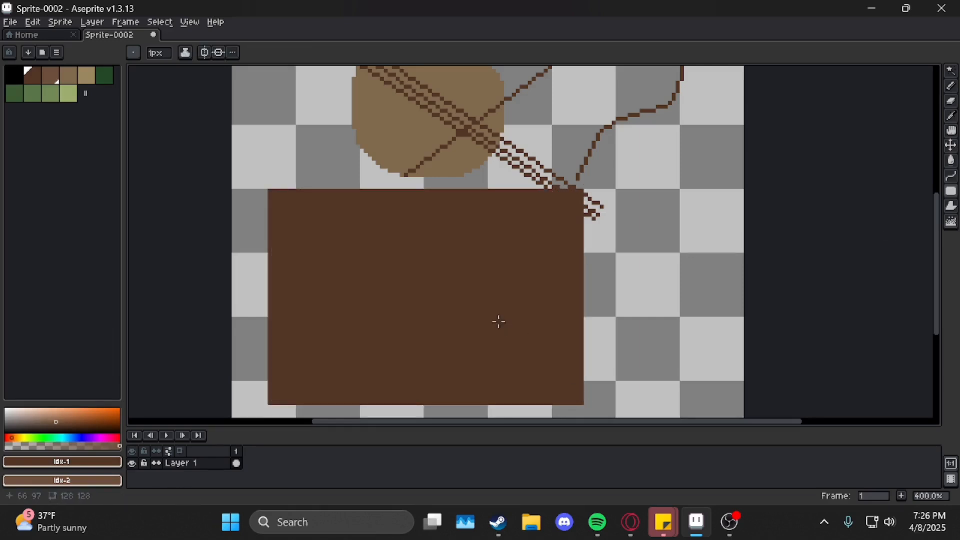
pyautogui.hotkey('ctrl', 'z')
# Try a filled ellipse below the blob, undo it, and reduce the Filled Ellipse brush size to 1 px
pyautogui.moveTo(952, 194); pyautogui.dragTo(934, 193)
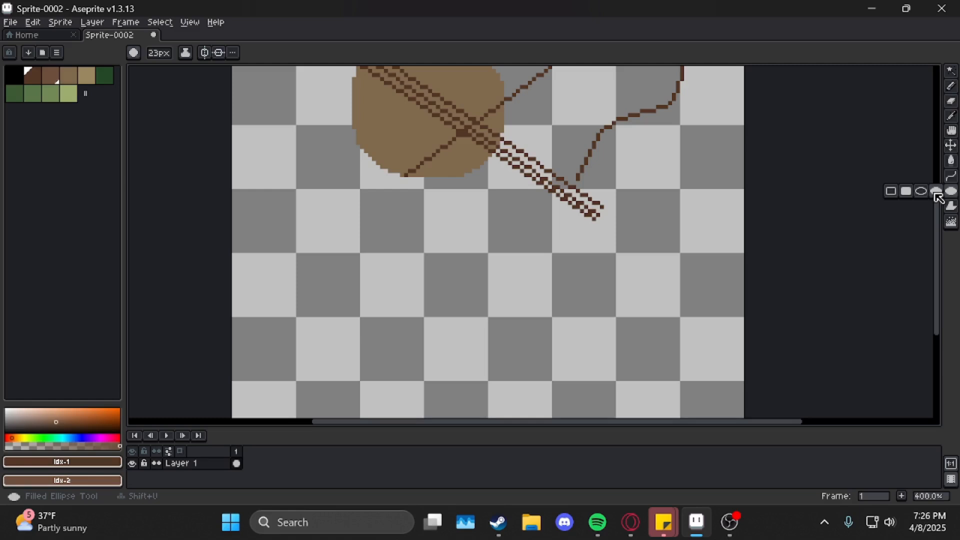
pyautogui.moveTo(374, 175); pyautogui.dragTo(586, 397)
pyautogui.scroll(-5, 388, 134)
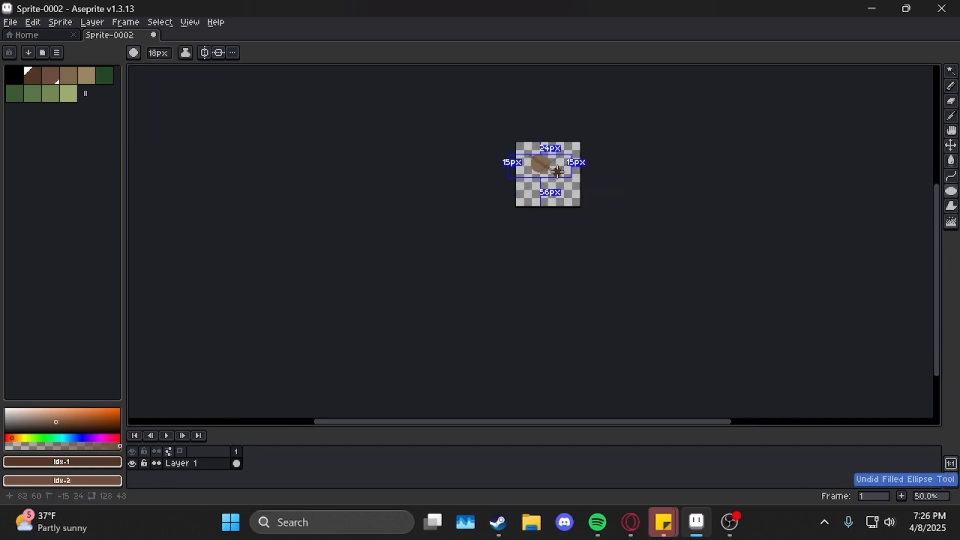
pyautogui.scroll(10, 557, 172)
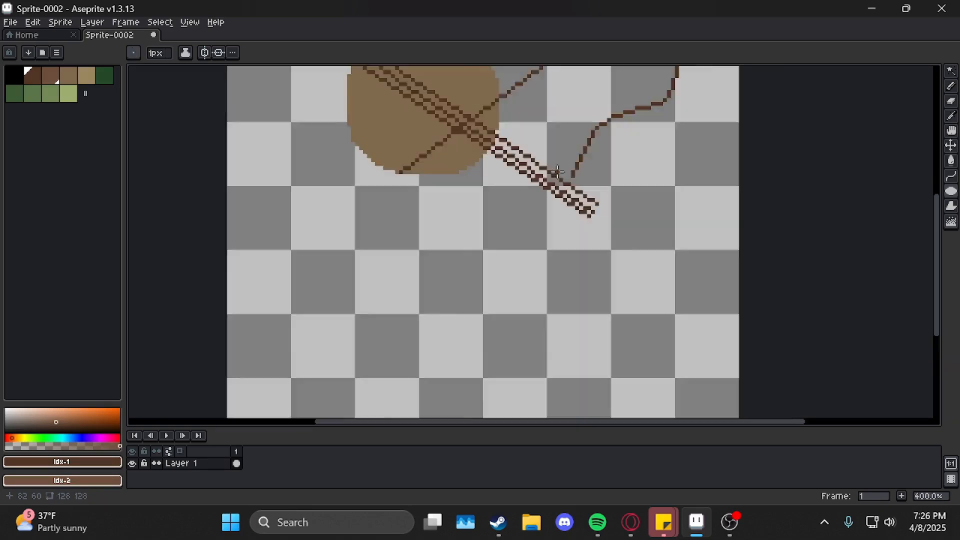
# Draw a large dark brown filled ellipse below the blob and a partly overlapping ellipse outline to its right
pyautogui.scroll(-5, 420, 203)
pyautogui.scroll(1, 383, 229)
pyautogui.moveTo(343, 229); pyautogui.dragTo(520, 382)
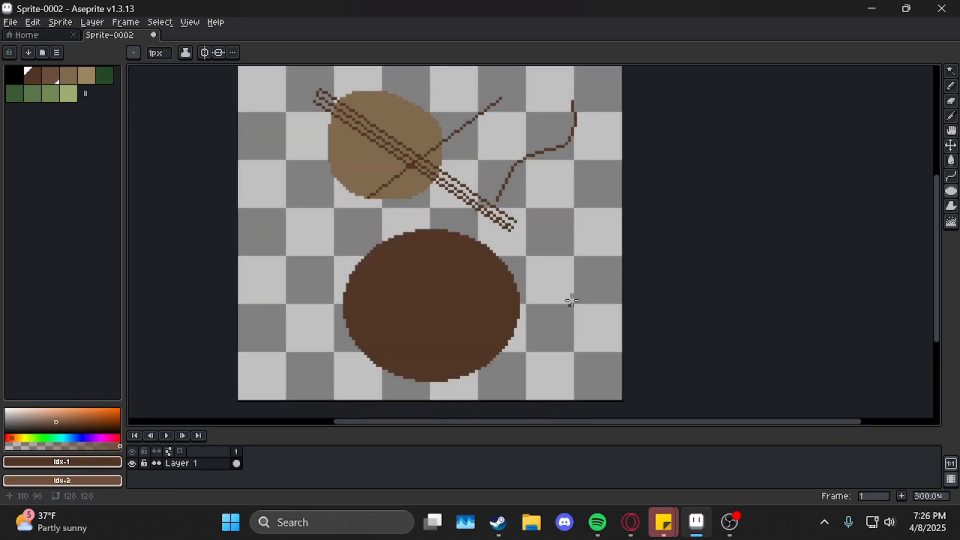
pyautogui.click(952, 193)
pyautogui.moveTo(521, 277); pyautogui.dragTo(595, 349)
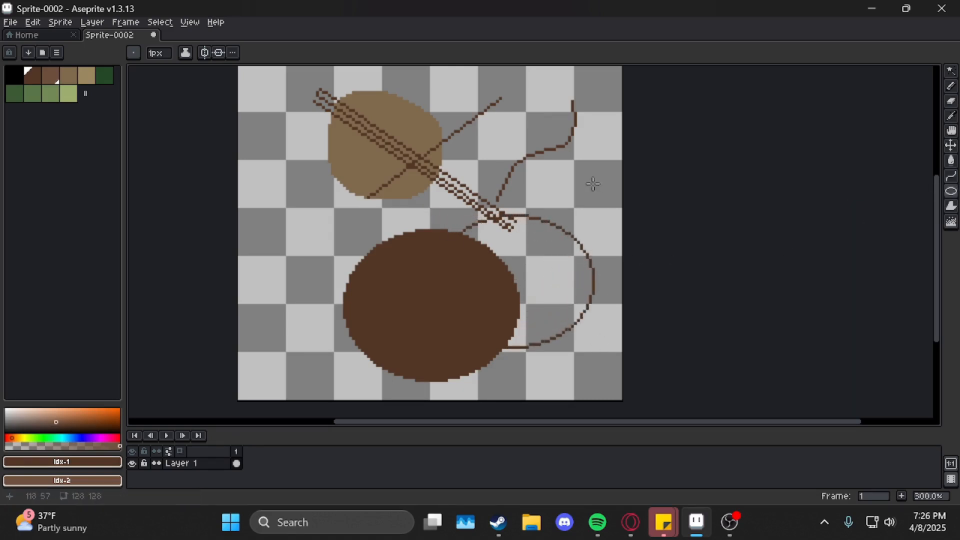
# Try the Contour tool by tracing a closed dark brown shading shape along the blob's upper-right edge, and undo it
pyautogui.click(950, 209)
pyautogui.click(916, 206)
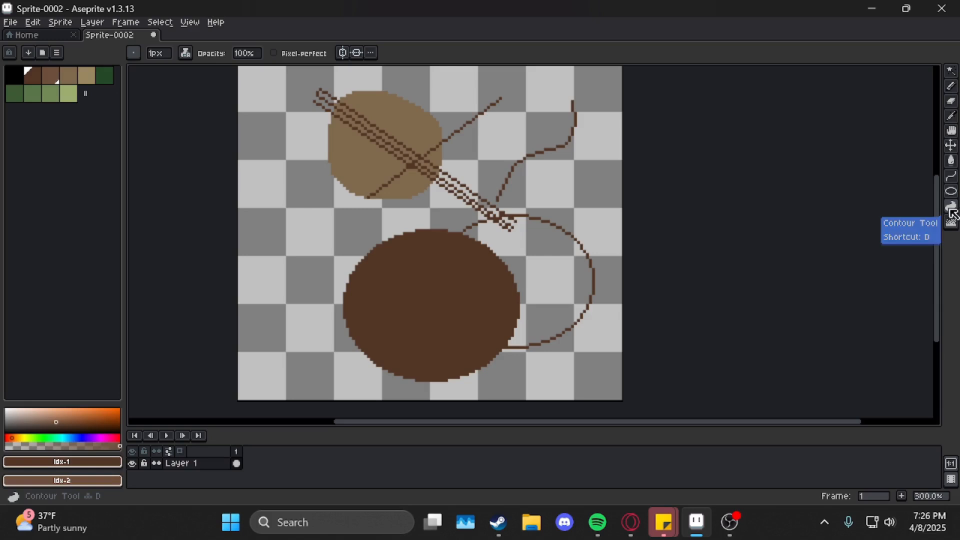
pyautogui.scroll(1, 400, 192)
pyautogui.scroll(2, 401, 192)
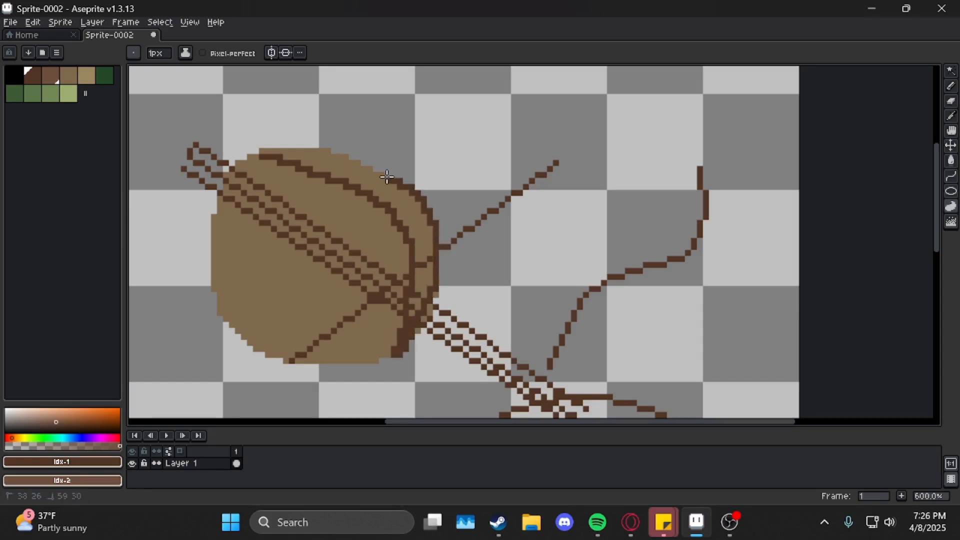
pyautogui.click(264, 150)
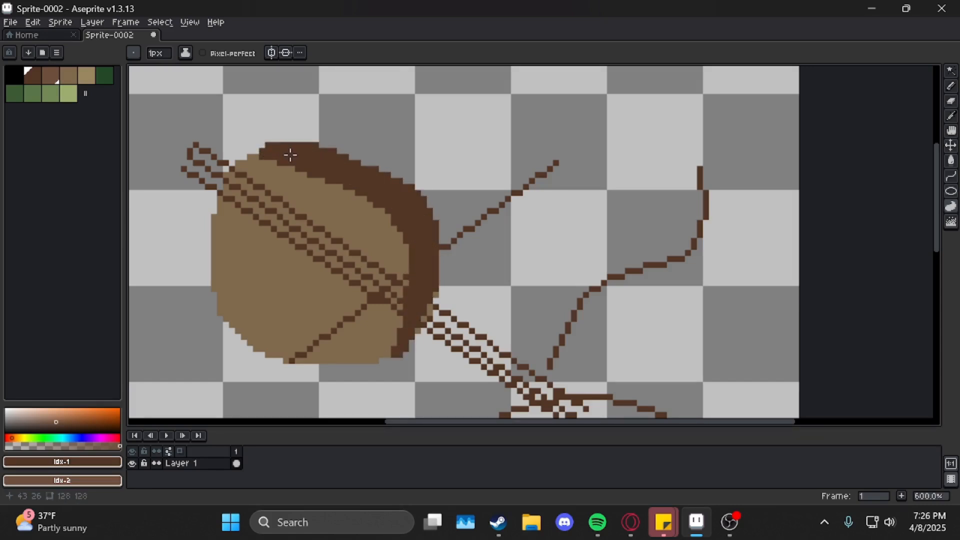
pyautogui.hotkey('ctrl', 'z')
# Try a crescent-shaped contour shadow along the blob's lower and right edges, and undo it
pyautogui.moveTo(354, 217); pyautogui.dragTo(360, 176)
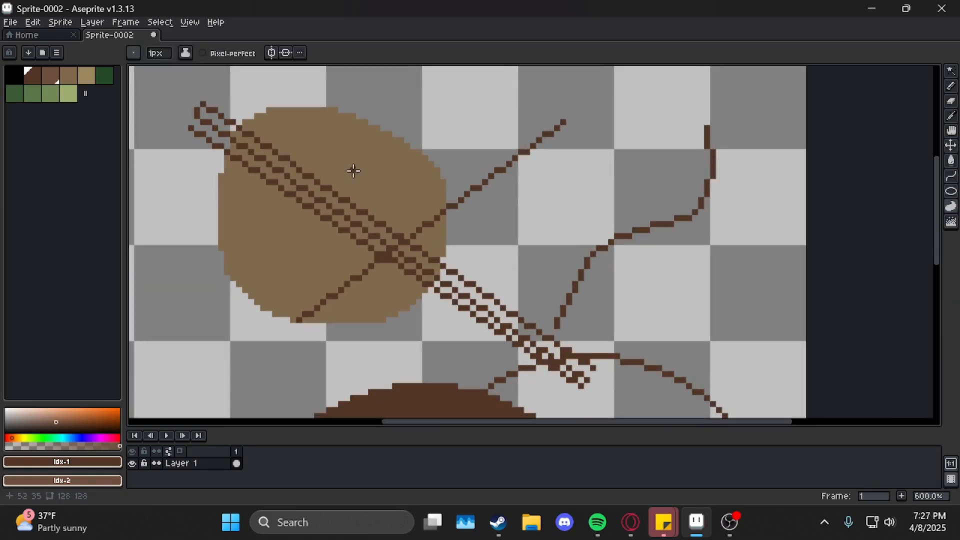
pyautogui.moveTo(380, 291); pyautogui.dragTo(379, 268)
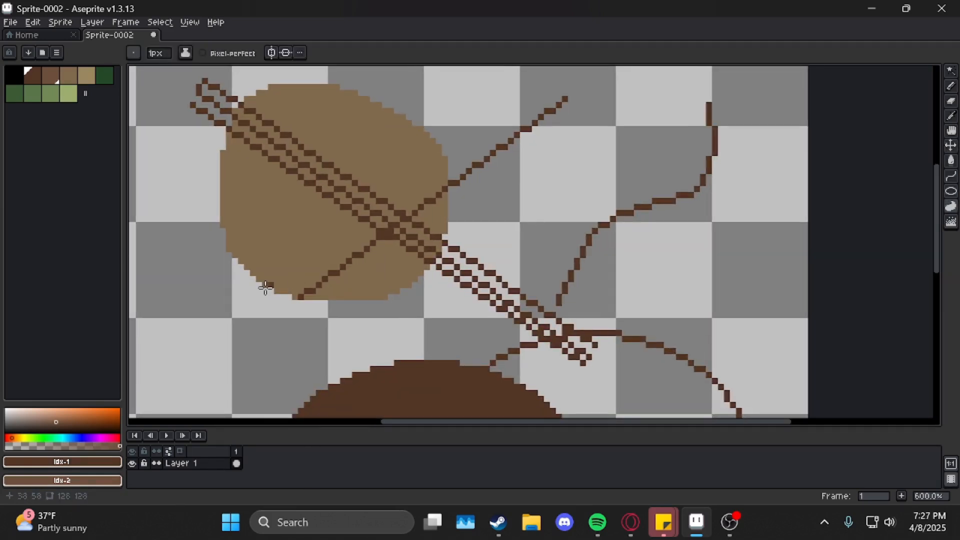
pyautogui.moveTo(259, 277); pyautogui.dragTo(346, 254)
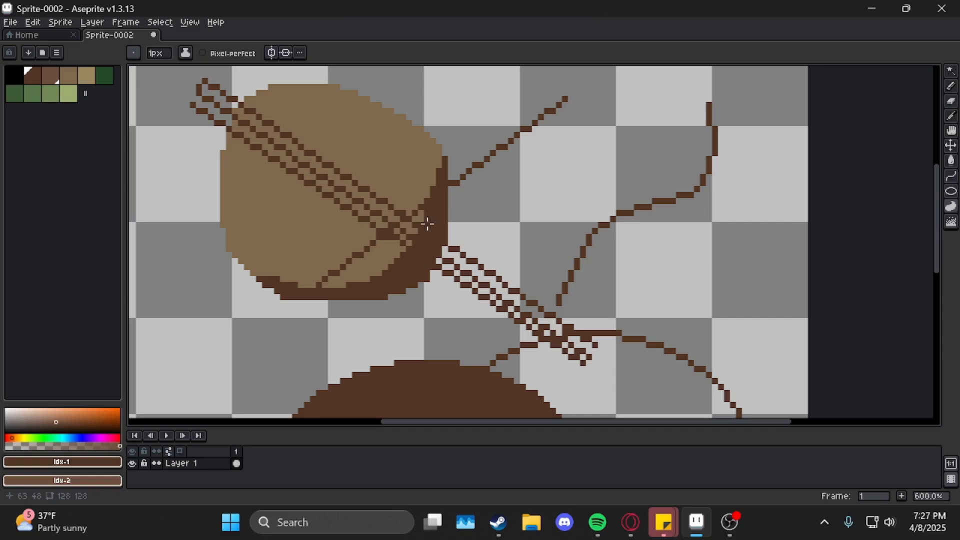
pyautogui.hotkey('ctrl', 'z')
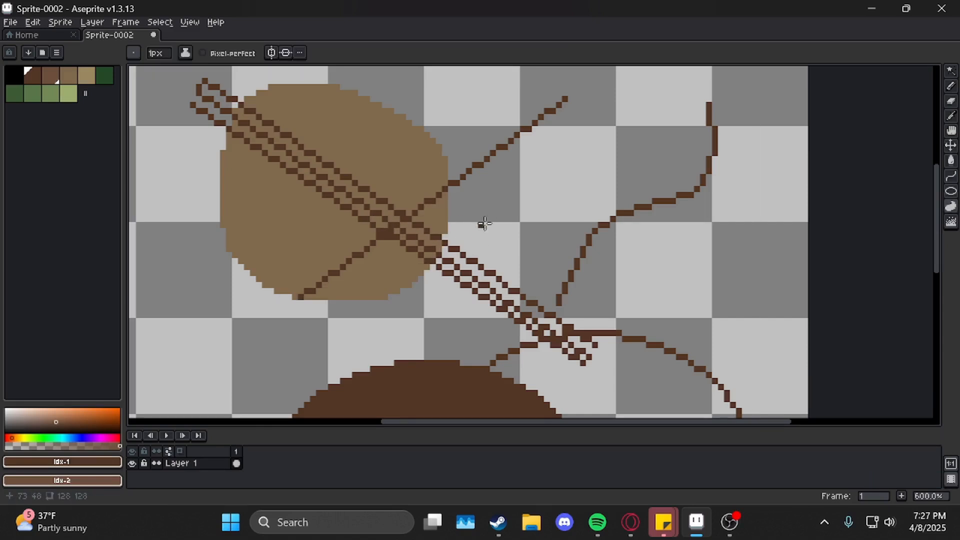
# With the Polygon tool, try a triangle left of the filled ellipse, undo it, and draw a jagged dark brown polygon joining the ellipse
pyautogui.moveTo(451, 208); pyautogui.dragTo(475, 65)
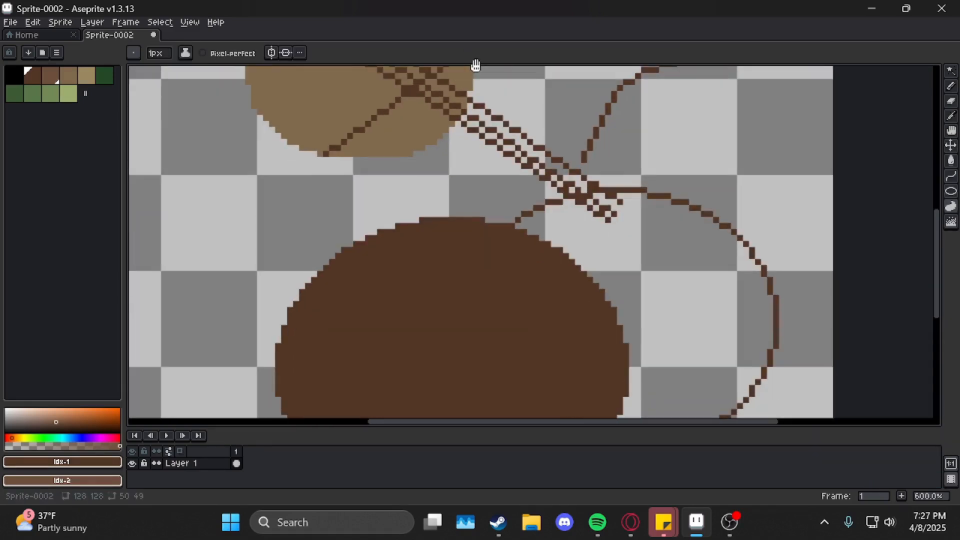
pyautogui.moveTo(485, 245); pyautogui.dragTo(493, 89)
pyautogui.scroll(-1, 502, 184)
pyautogui.moveTo(551, 153); pyautogui.dragTo(437, 272)
pyautogui.hotkey('shift', 'd')
pyautogui.moveTo(377, 169); pyautogui.dragTo(621, 141)
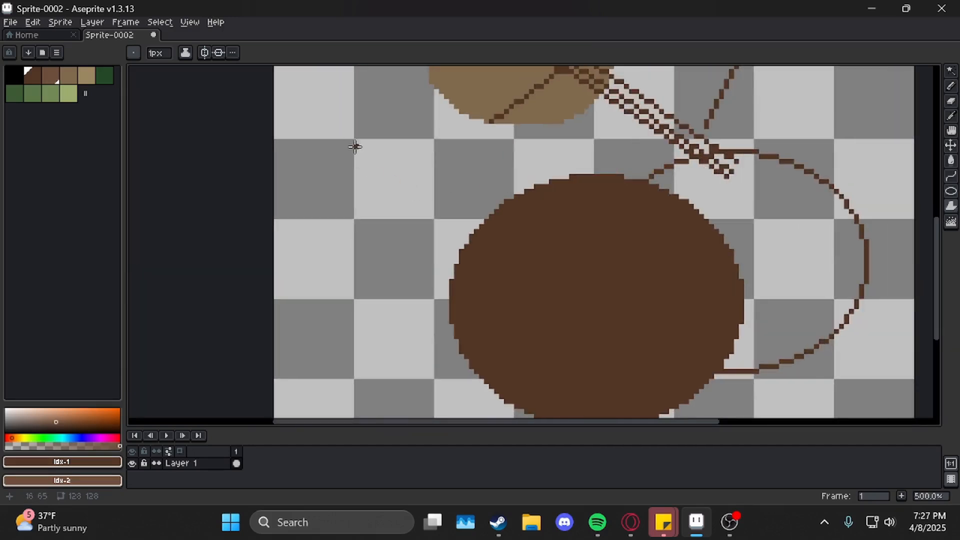
pyautogui.moveTo(493, 173)
pyautogui.mouseDown()
pyautogui.moveTo(457, 210)
pyautogui.moveTo(414, 163)
pyautogui.moveTo(476, 169)
pyautogui.mouseUp()
pyautogui.click(388, 332)
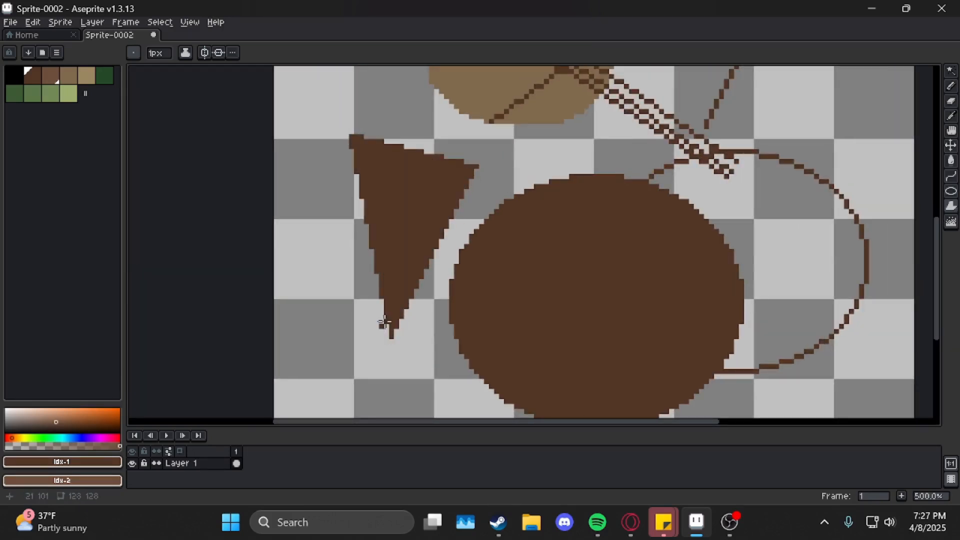
pyautogui.hotkey('ctrl', 'z')
pyautogui.moveTo(375, 146); pyautogui.dragTo(451, 164)
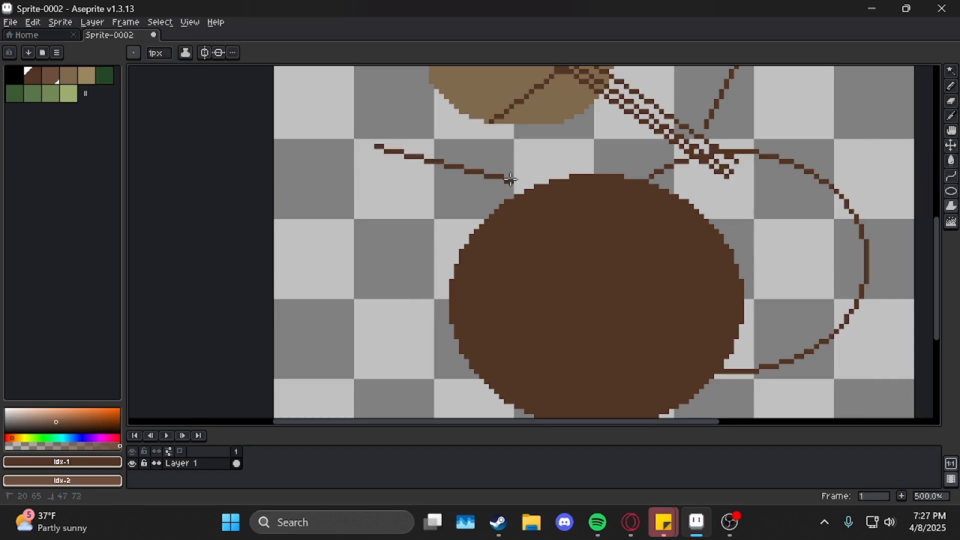
pyautogui.moveTo(510, 179)
pyautogui.mouseDown()
pyautogui.moveTo(395, 356)
pyautogui.moveTo(328, 240)
pyautogui.moveTo(425, 221)
pyautogui.mouseUp()
# With the Blur tool at 39 px and 100% opacity, blur the blob and the straight lines crossing it
pyautogui.click(951, 221)
pyautogui.scroll(-2, 692, 145)
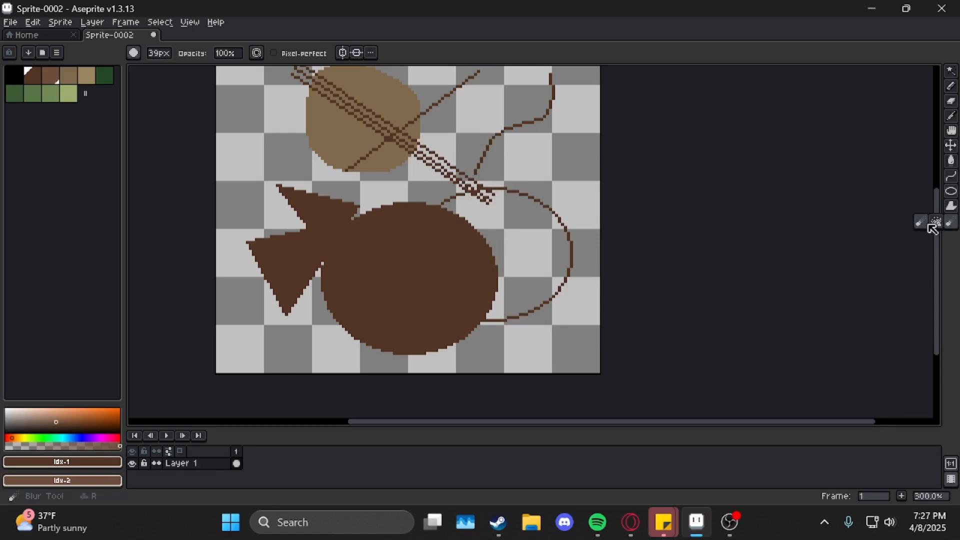
pyautogui.click(949, 226)
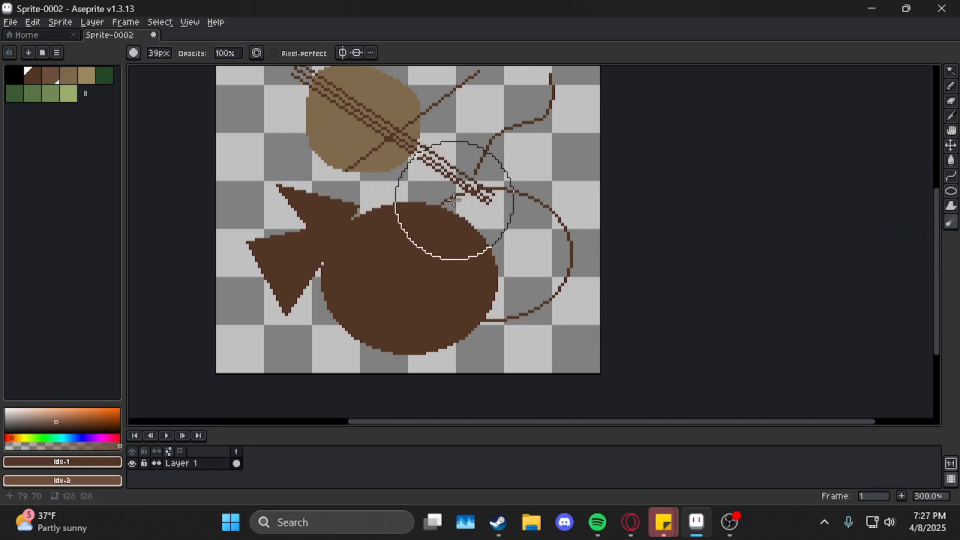
pyautogui.scroll(1, 430, 215)
pyautogui.scroll(1, 389, 200)
pyautogui.scroll(3, 395, 198)
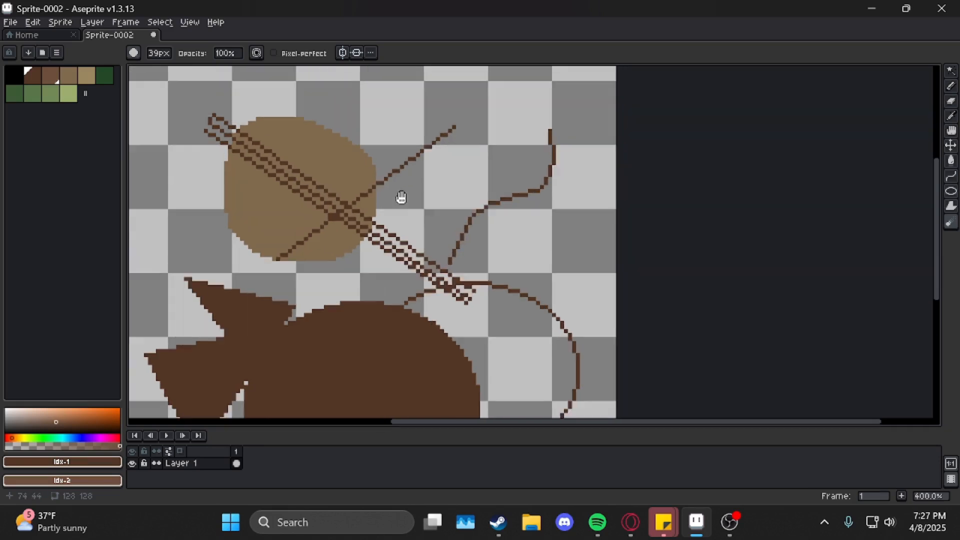
pyautogui.moveTo(400, 197)
pyautogui.mouseDown()
pyautogui.moveTo(379, 181)
pyautogui.moveTo(384, 173)
pyautogui.moveTo(272, 155)
pyautogui.moveTo(265, 217)
pyautogui.mouseUp()
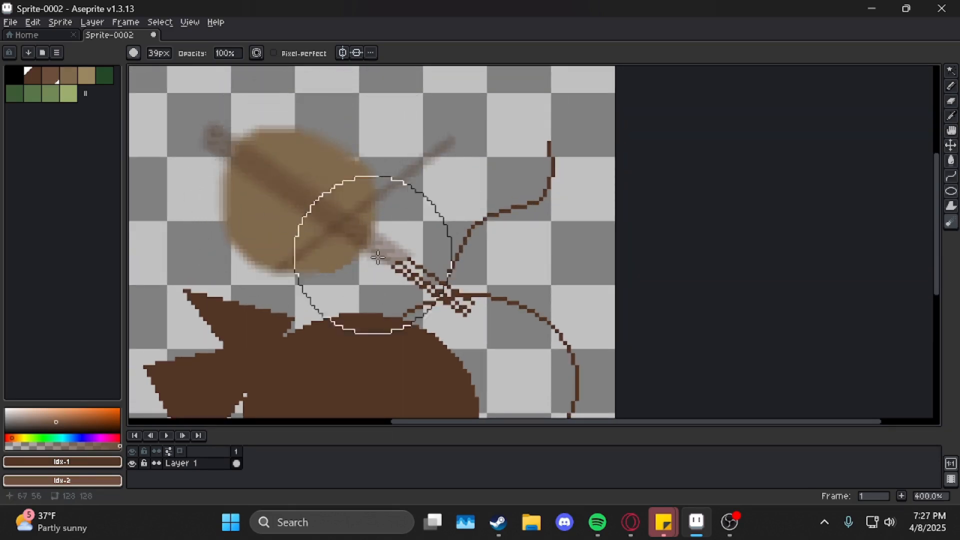
# Blur the rest of the drawing: the S-curve, the line ends, the ellipse outline, the polygon and the filled ellipse
pyautogui.scroll(-1, 469, 248)
pyautogui.moveTo(471, 250)
pyautogui.mouseDown()
pyautogui.moveTo(456, 236)
pyautogui.moveTo(457, 251)
pyautogui.moveTo(423, 263)
pyautogui.moveTo(482, 210)
pyautogui.moveTo(503, 173)
pyautogui.moveTo(468, 234)
pyautogui.moveTo(393, 248)
pyautogui.moveTo(403, 286)
pyautogui.mouseUp()
pyautogui.moveTo(386, 267); pyautogui.dragTo(415, 185)
pyautogui.moveTo(550, 225)
pyautogui.mouseDown()
pyautogui.moveTo(494, 240)
pyautogui.moveTo(467, 296)
pyautogui.moveTo(359, 322)
pyautogui.moveTo(326, 275)
pyautogui.moveTo(261, 251)
pyautogui.moveTo(279, 197)
pyautogui.moveTo(354, 210)
pyautogui.moveTo(379, 185)
pyautogui.moveTo(401, 189)
pyautogui.moveTo(444, 296)
pyautogui.mouseUp()
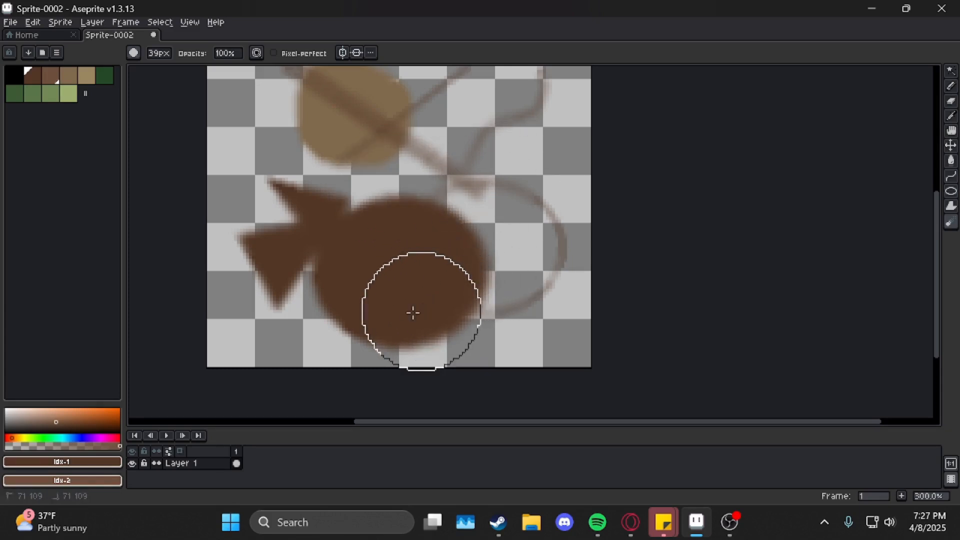
pyautogui.scroll(-1, 520, 220)
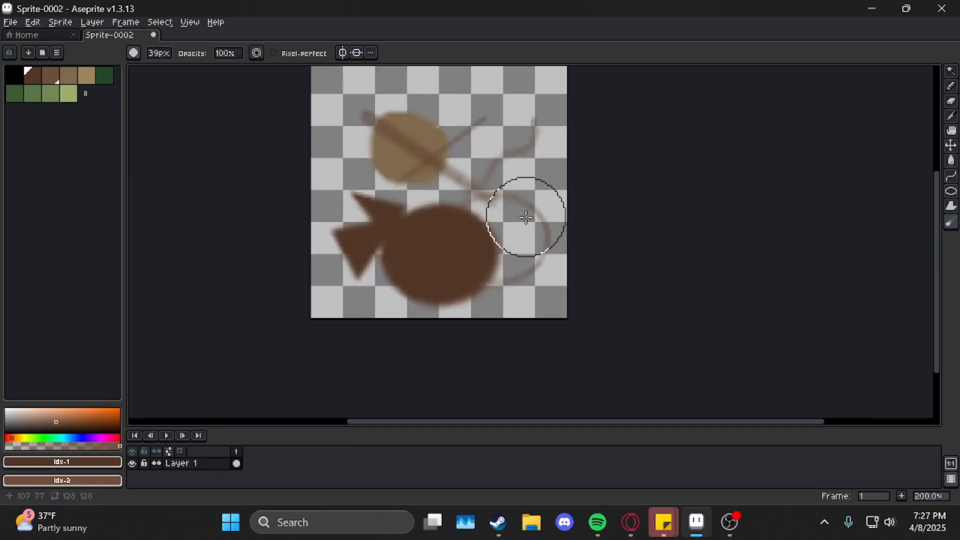
# With the Jumble tool at 47 px and 100% opacity, scatter the pixels of the whole blurred drawing
pyautogui.scroll(1, 526, 217)
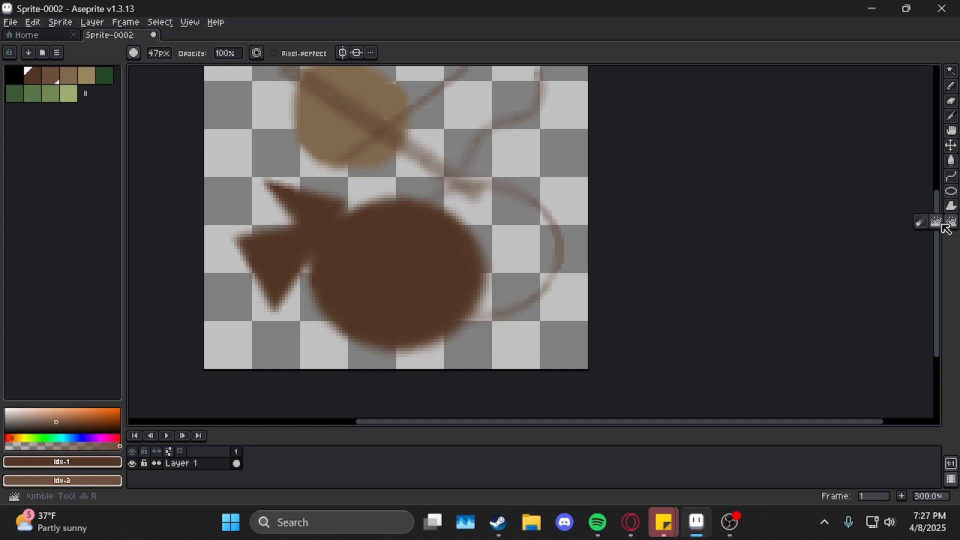
pyautogui.click(947, 226)
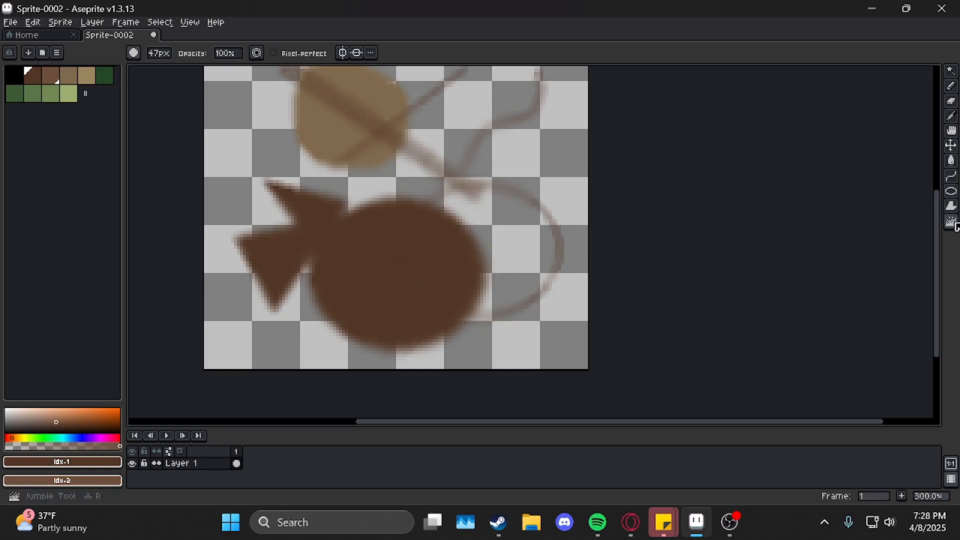
pyautogui.moveTo(472, 197)
pyautogui.mouseDown()
pyautogui.moveTo(496, 250)
pyautogui.moveTo(459, 290)
pyautogui.moveTo(387, 305)
pyautogui.moveTo(292, 272)
pyautogui.moveTo(278, 246)
pyautogui.moveTo(287, 210)
pyautogui.moveTo(346, 108)
pyautogui.moveTo(401, 104)
pyautogui.moveTo(428, 157)
pyautogui.mouseUp()
pyautogui.moveTo(424, 160)
pyautogui.mouseDown()
pyautogui.moveTo(368, 249)
pyautogui.moveTo(446, 171)
pyautogui.moveTo(315, 334)
pyautogui.moveTo(356, 233)
pyautogui.moveTo(370, 161)
pyautogui.mouseUp()
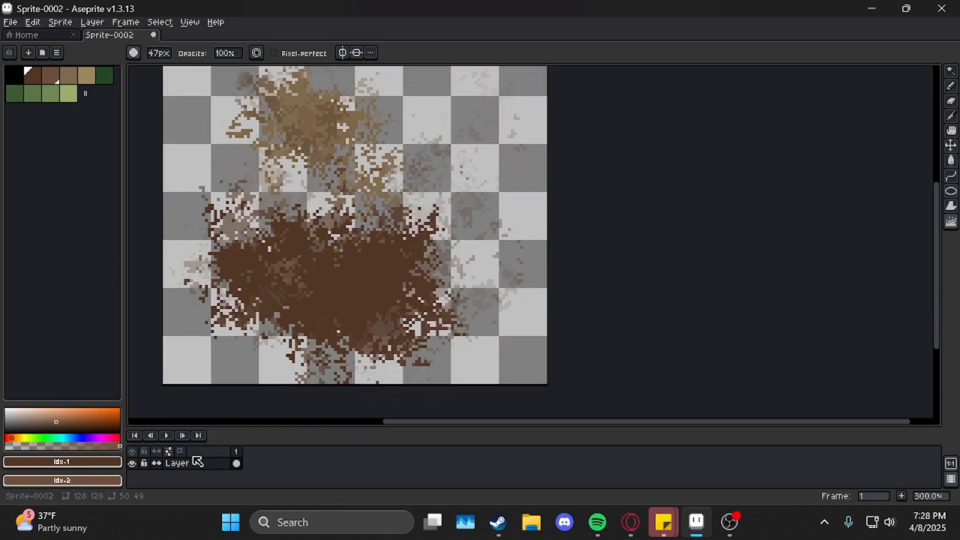
# Add a new layer beneath Layer 1 and fill it with the medium brown palette color Idx-2 as a solid background
pyautogui.hotkey('shift', 'n')
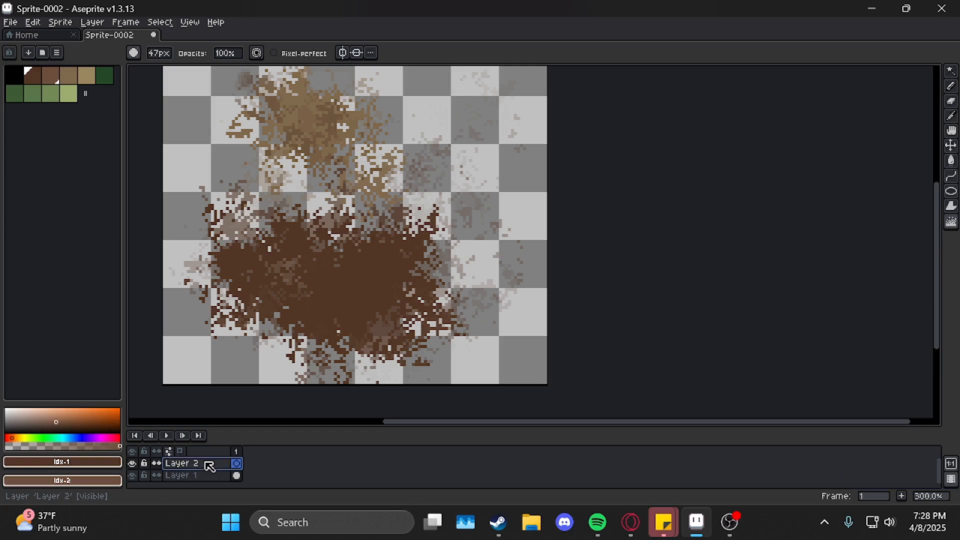
pyautogui.press('b')
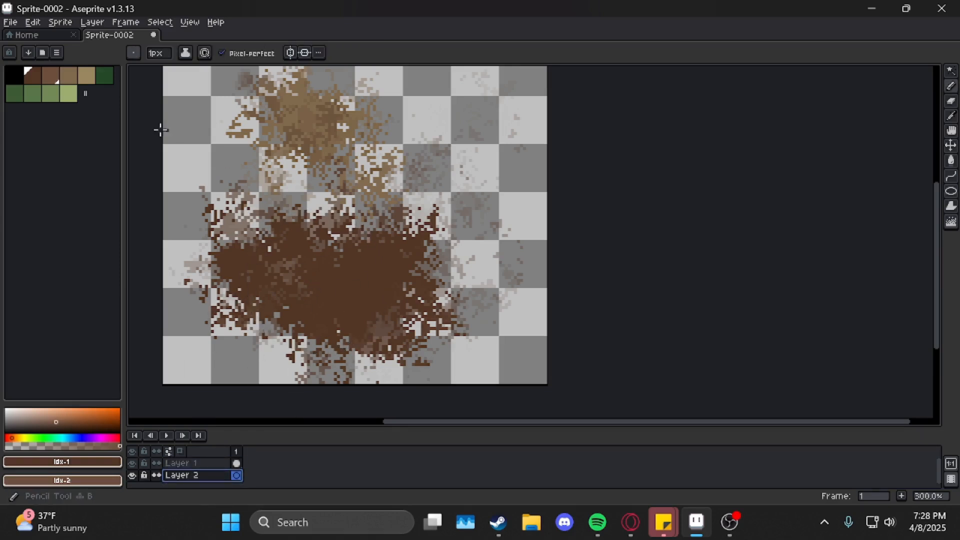
pyautogui.click(58, 80)
pyautogui.press('g')
pyautogui.click(460, 106)
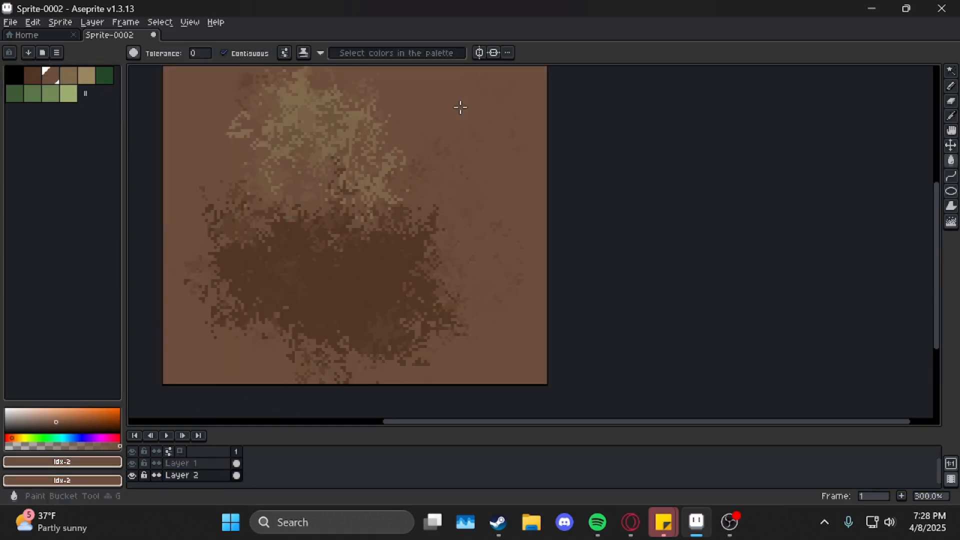
pyautogui.moveTo(398, 238); pyautogui.dragTo(407, 246)
pyautogui.press('b')
pyautogui.moveTo(482, 242); pyautogui.dragTo(488, 282)
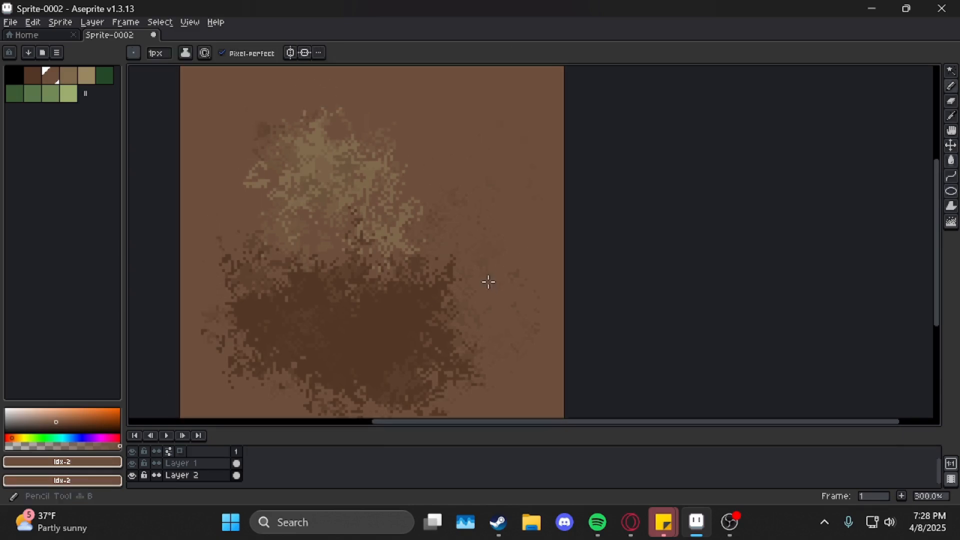
# Jumble the tan and dark brown patches on Layer 1 further with the 47 px brush
pyautogui.click(945, 227)
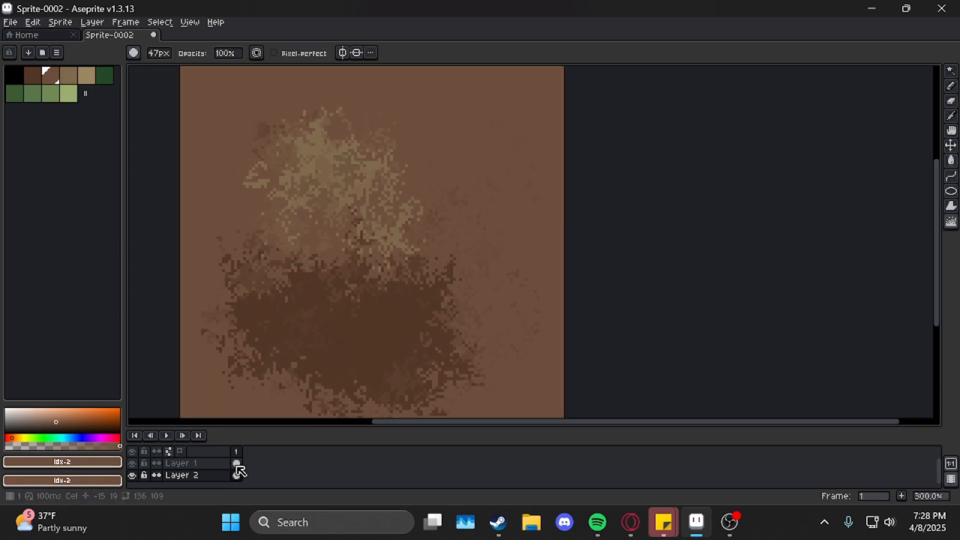
pyautogui.click(237, 463)
pyautogui.moveTo(320, 210)
pyautogui.mouseDown()
pyautogui.moveTo(347, 230)
pyautogui.moveTo(279, 302)
pyautogui.moveTo(336, 172)
pyautogui.moveTo(414, 238)
pyautogui.moveTo(450, 345)
pyautogui.moveTo(477, 350)
pyautogui.mouseUp()
pyautogui.moveTo(469, 295)
pyautogui.mouseDown()
pyautogui.moveTo(484, 223)
pyautogui.moveTo(491, 279)
pyautogui.mouseUp()
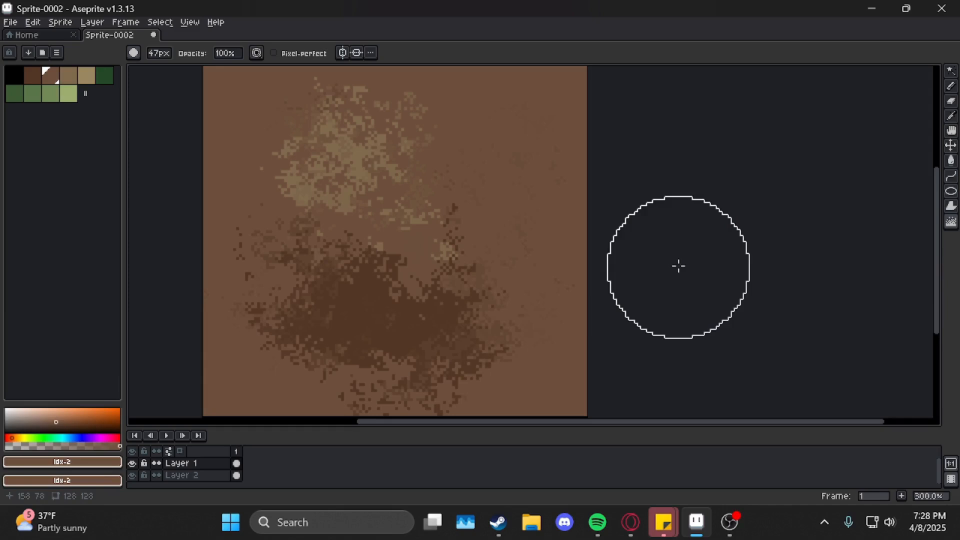
pyautogui.moveTo(408, 322); pyautogui.dragTo(413, 292)
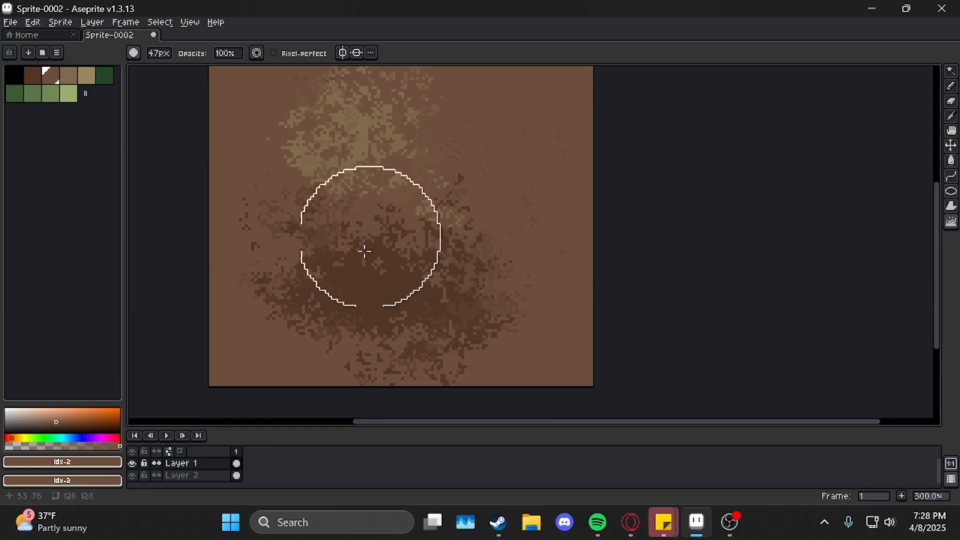
pyautogui.moveTo(347, 257)
pyautogui.mouseDown()
pyautogui.moveTo(328, 299)
pyautogui.moveTo(332, 150)
pyautogui.moveTo(317, 200)
pyautogui.moveTo(328, 139)
pyautogui.moveTo(411, 188)
pyautogui.mouseUp()
pyautogui.moveTo(413, 221); pyautogui.dragTo(381, 223)
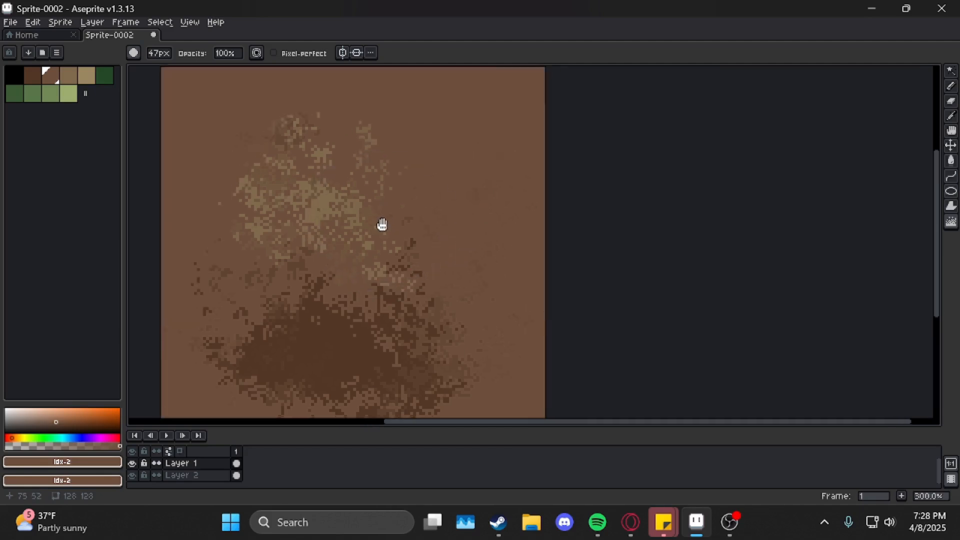
pyautogui.moveTo(492, 138); pyautogui.dragTo(497, 109)
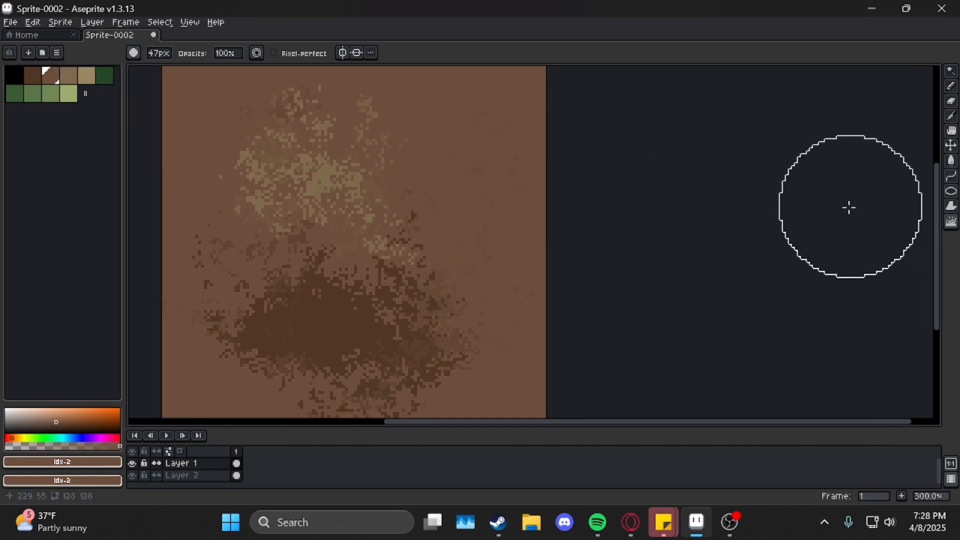
pyautogui.moveTo(529, 287); pyautogui.dragTo(542, 247)
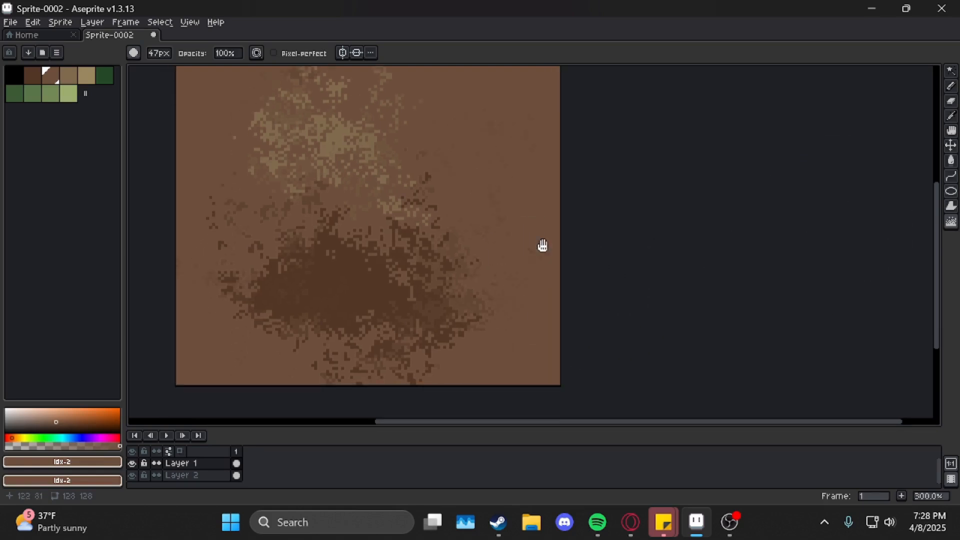
pyautogui.moveTo(535, 212); pyautogui.dragTo(493, 250)
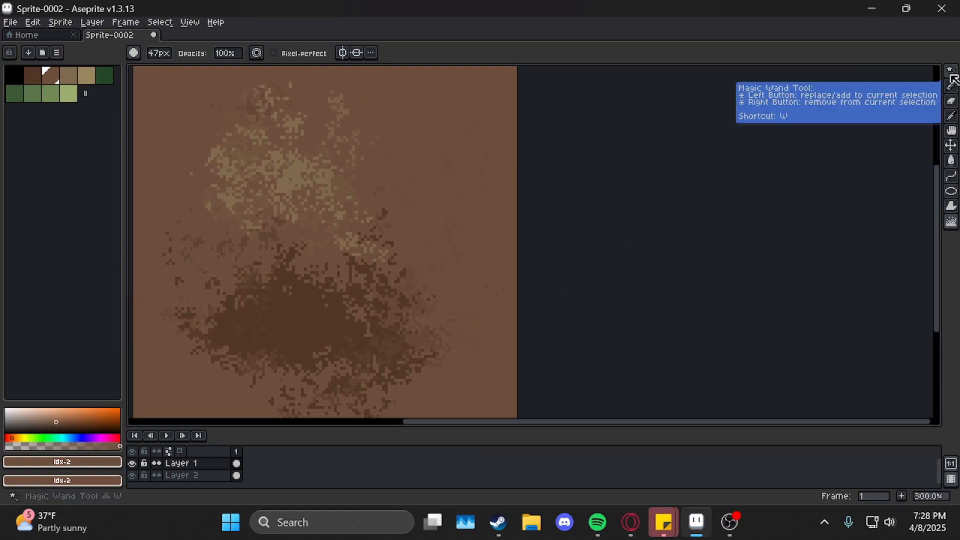